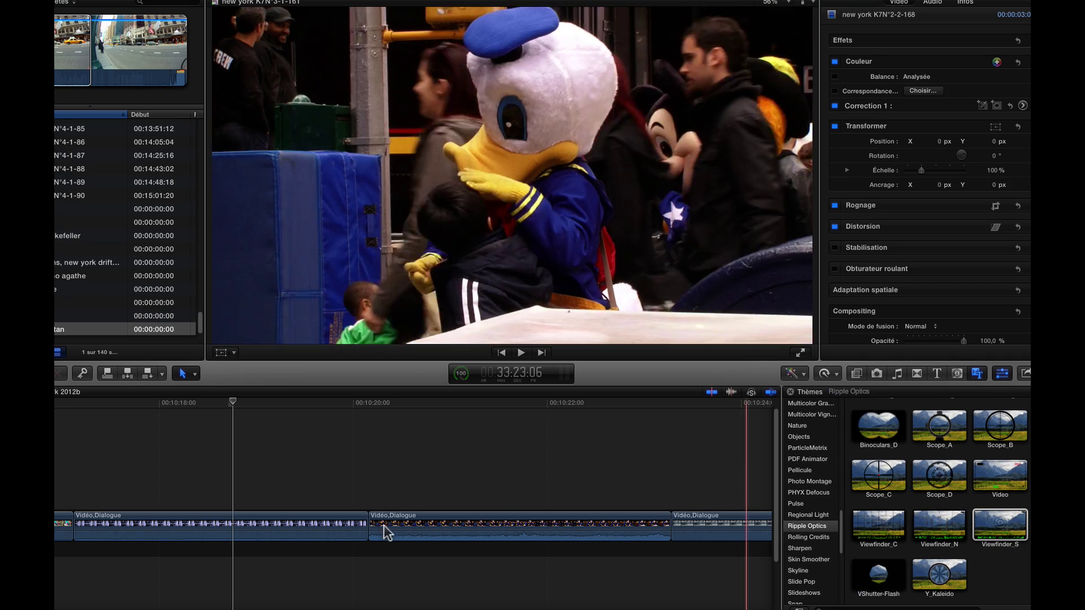
- Add the Viewfinder_S title above the mascot clip for the clip's full duration and select the title
{"action": "left_click", "coordinate": [512, 525]}
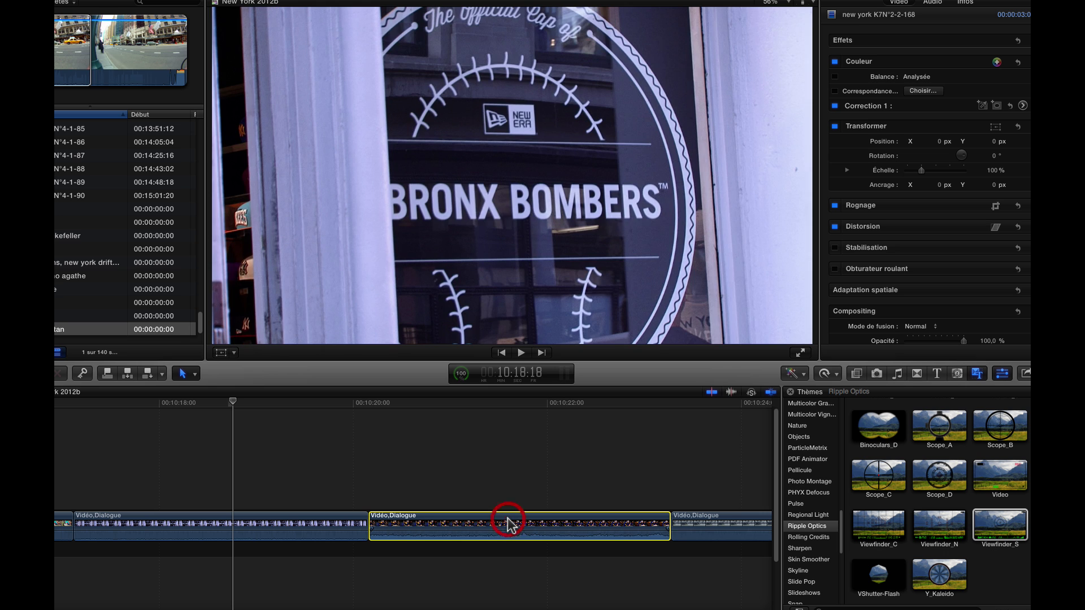
{"action": "left_click_drag", "start_coordinate": [510, 525], "coordinate": [509, 525]}
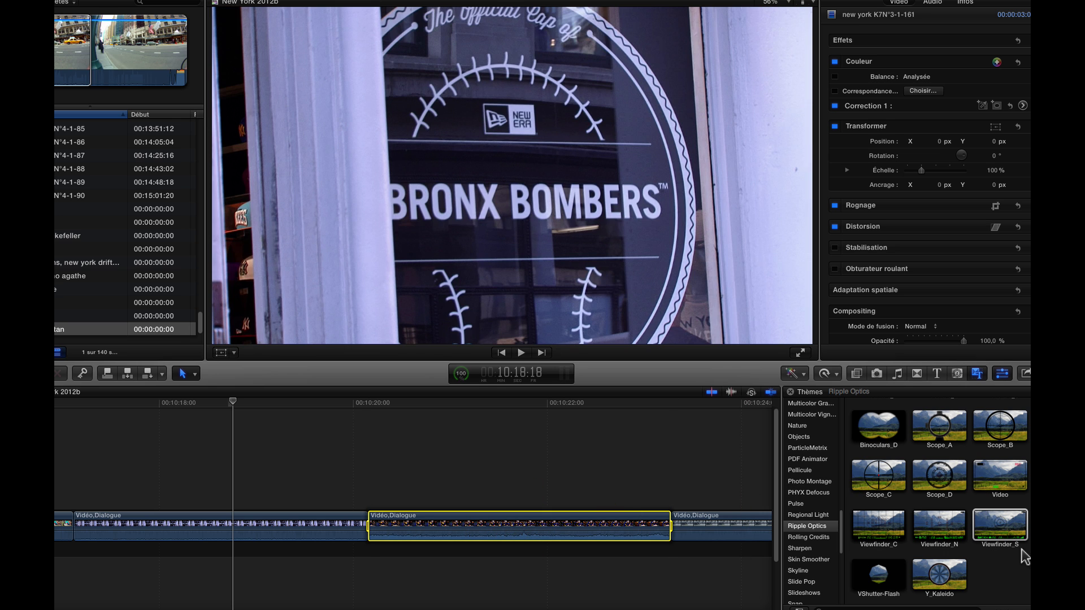
{"action": "left_click", "coordinate": [999, 535]}
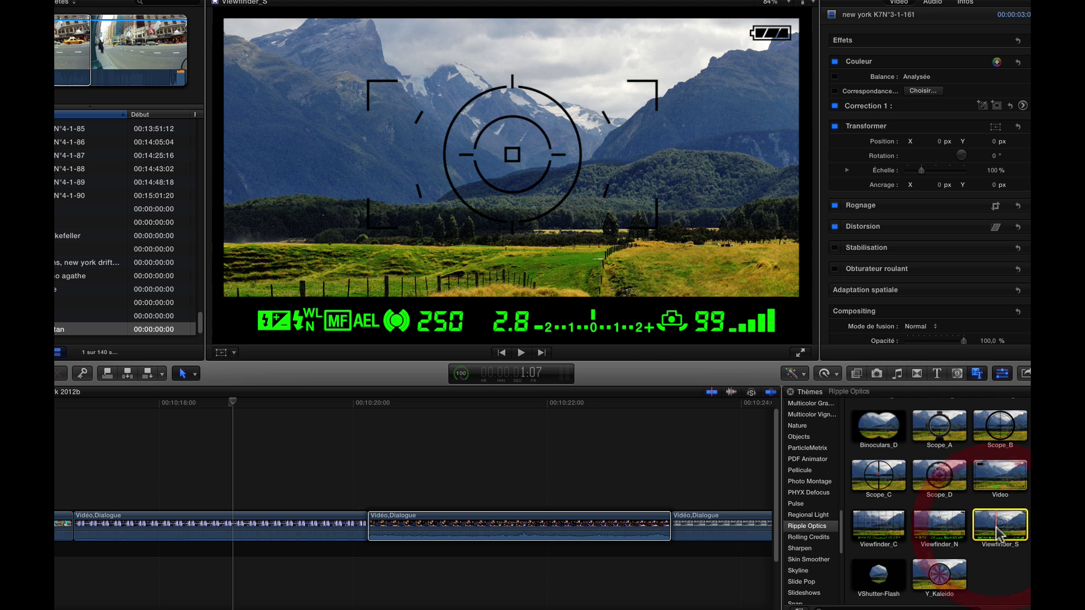
{"action": "double_click", "coordinate": [999, 534]}
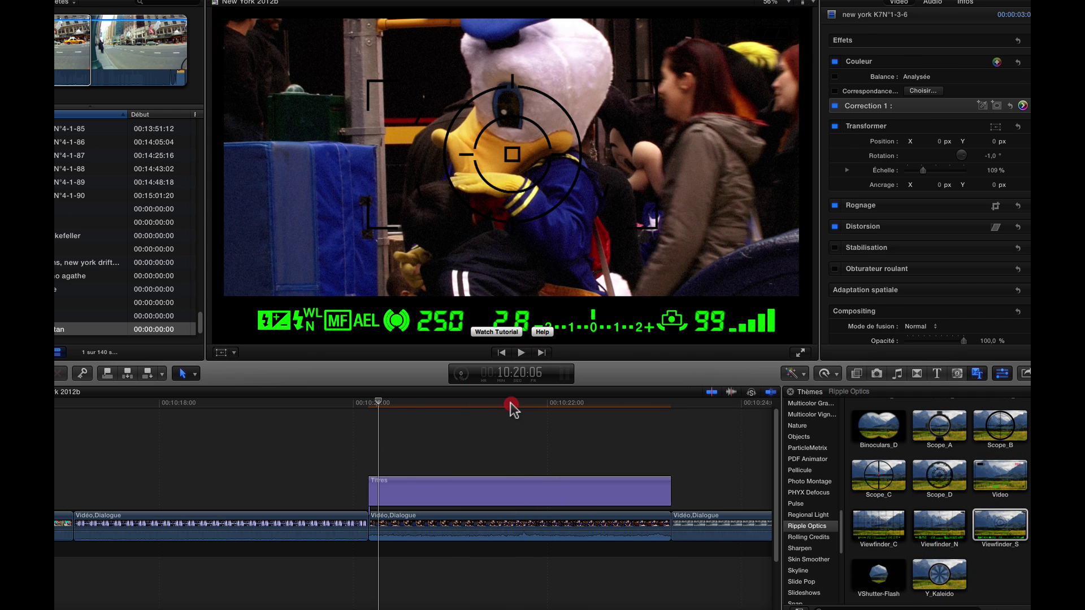
{"action": "left_click", "coordinate": [512, 500]}
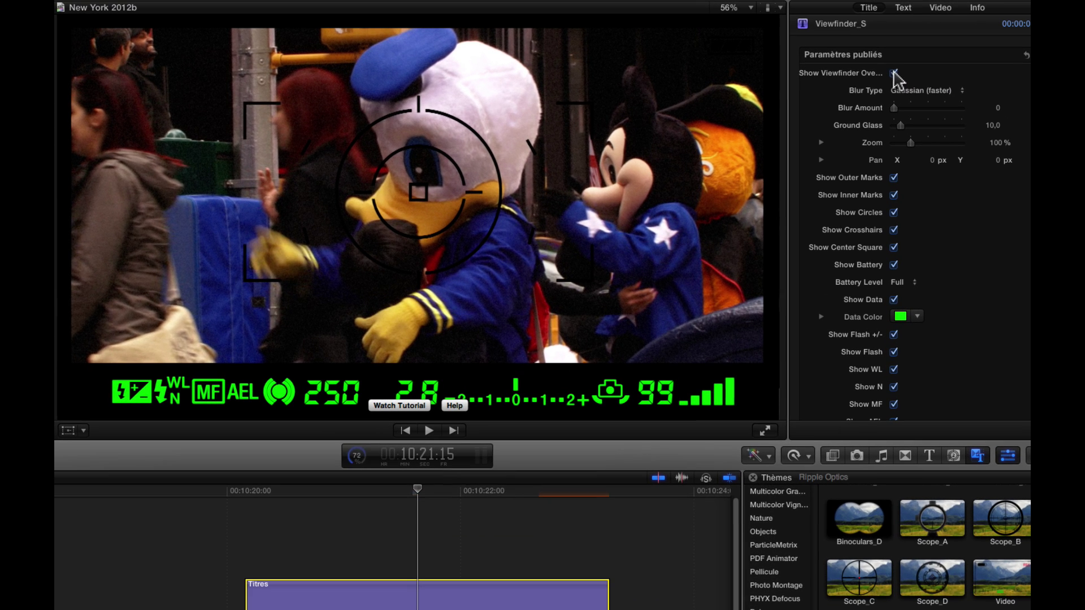
- Try the overlay, Blur Type and Blur Amount settings of the Viewfinder_S title
{"action": "left_click", "coordinate": [908, 57]}
{"action": "left_click", "coordinate": [908, 56]}
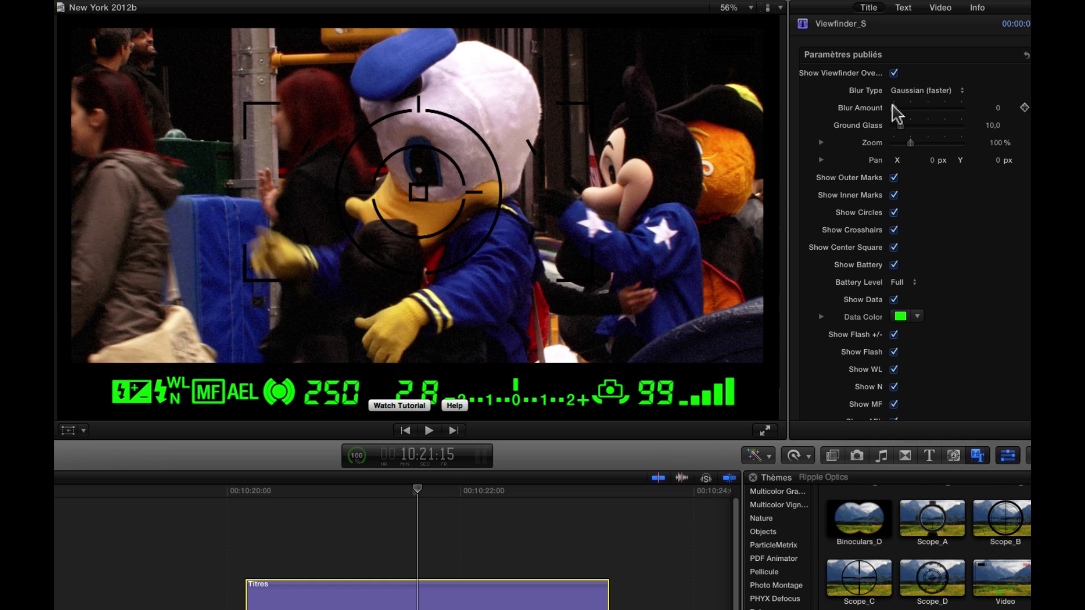
{"action": "left_click", "coordinate": [922, 93]}
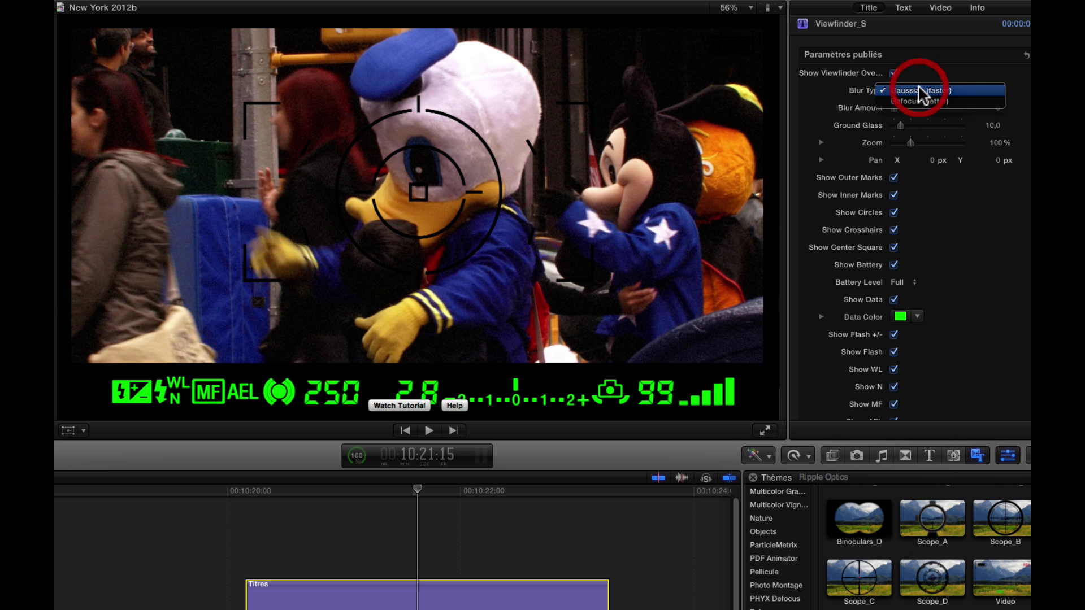
{"action": "left_click", "coordinate": [921, 91]}
{"action": "left_click_drag", "start_coordinate": [895, 108], "coordinate": [866, 112]}
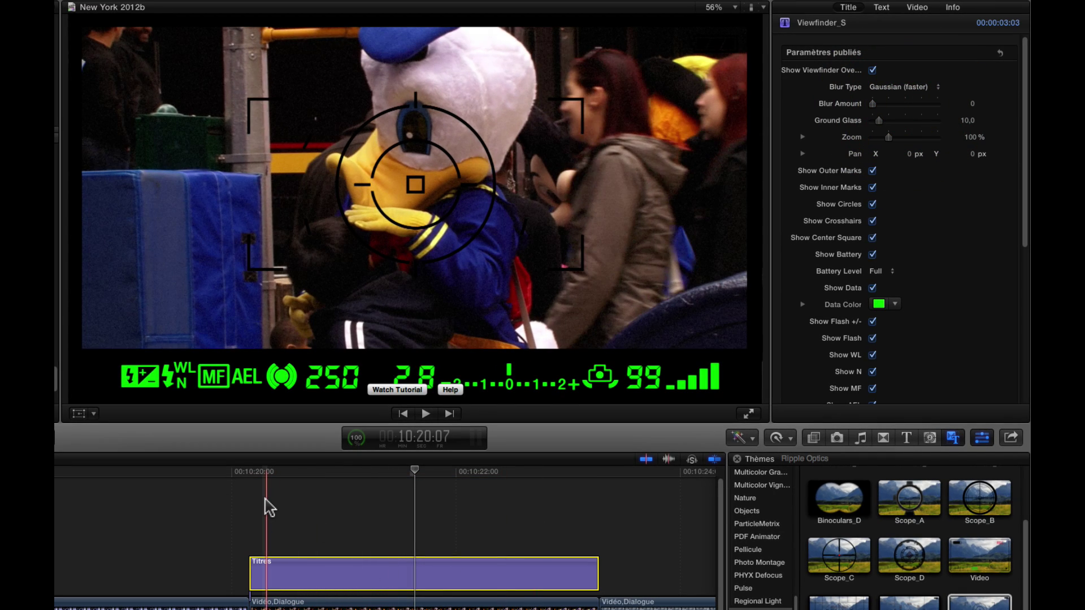
- Keyframe the viewfinder's Blur Amount from 37,63 at the title's start to 0 at 10:20:23 and preview the focusing
{"action": "left_click", "coordinate": [339, 475]}
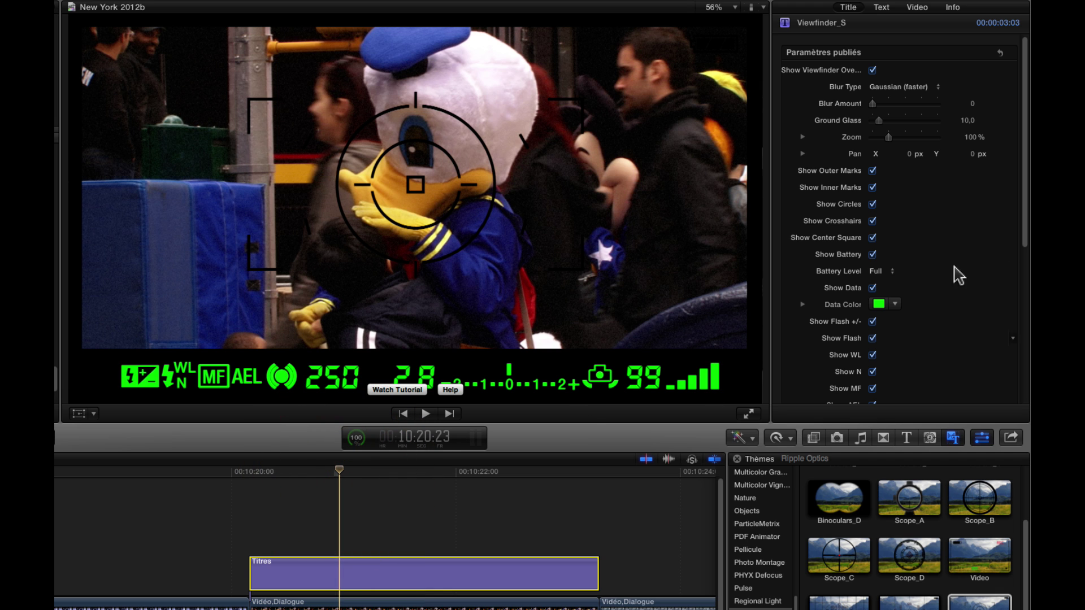
{"action": "left_click", "coordinate": [998, 103]}
{"action": "left_click_drag", "start_coordinate": [338, 475], "coordinate": [249, 477]}
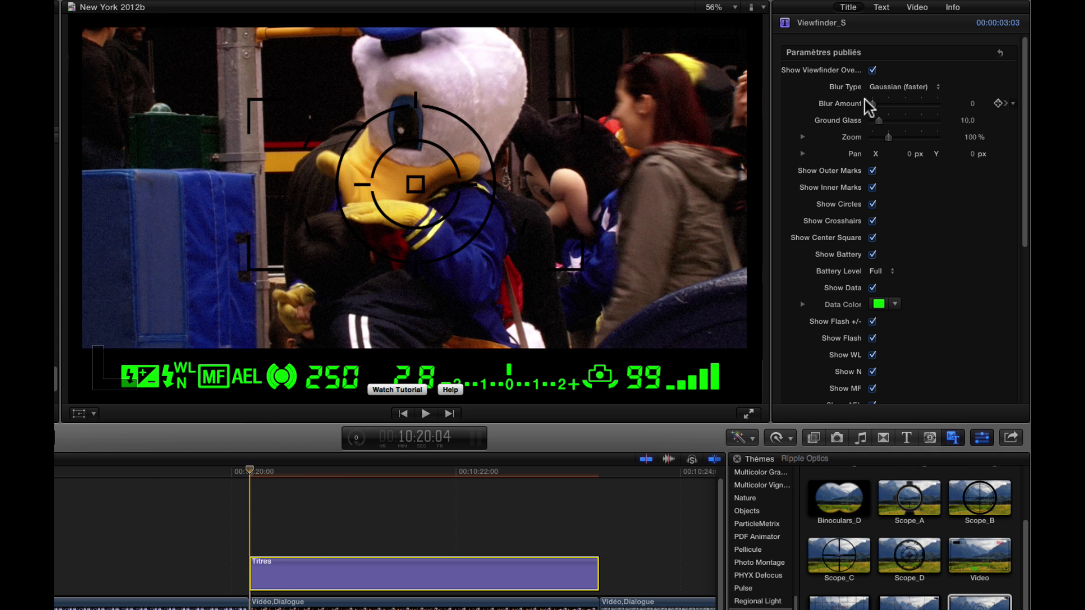
{"action": "left_click_drag", "start_coordinate": [893, 103], "coordinate": [896, 105]}
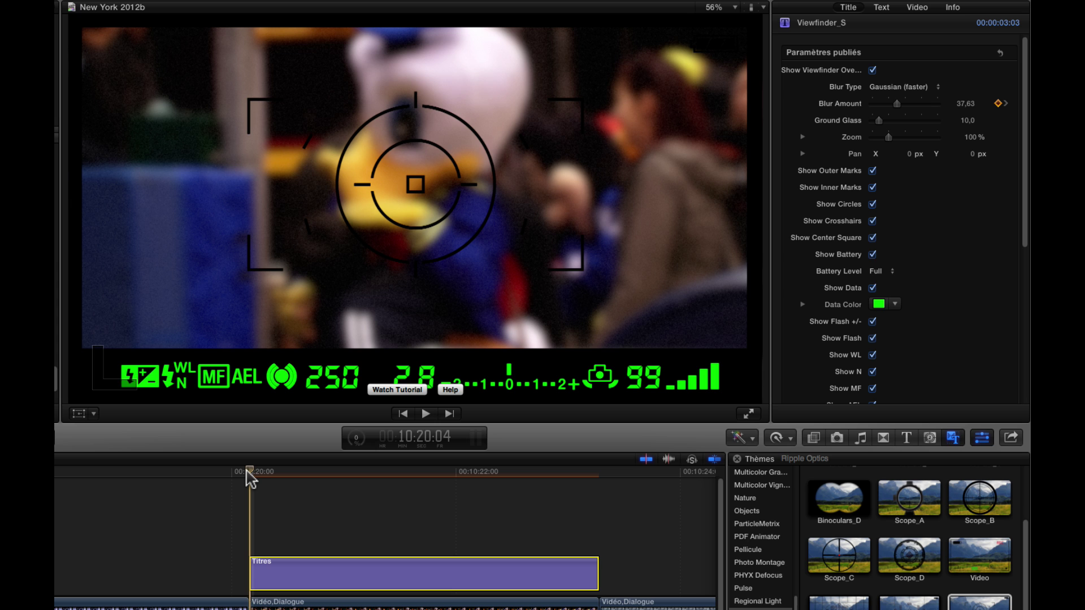
{"action": "key", "text": "space"}
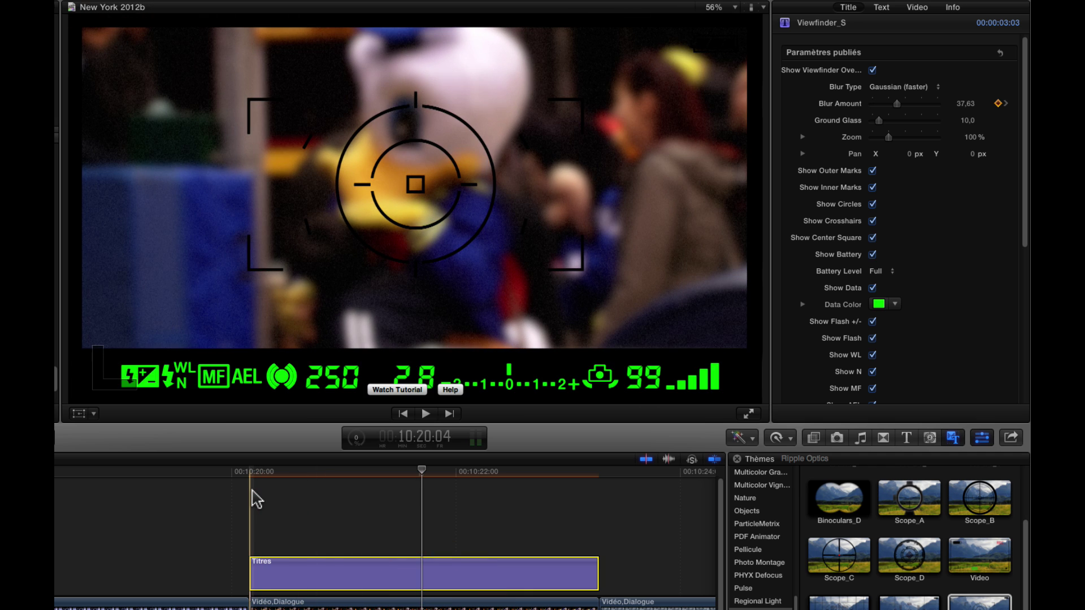
{"action": "key", "text": "space"}
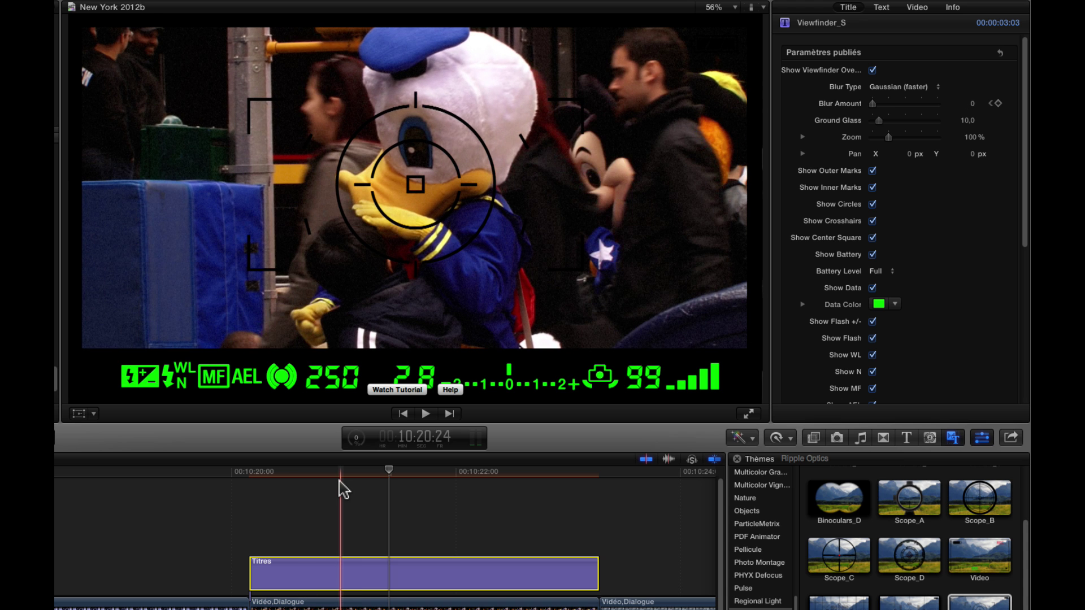
- Add a Pan keyframe to the Viewfinder_S title at 10:20:23 with X at -25,2 px and Y at 2,0 px
{"action": "mouse_move", "coordinate": [388, 471]}
{"action": "left_mouse_down"}
{"action": "mouse_move", "coordinate": [283, 482]}
{"action": "mouse_move", "coordinate": [338, 485]}
{"action": "left_mouse_up"}
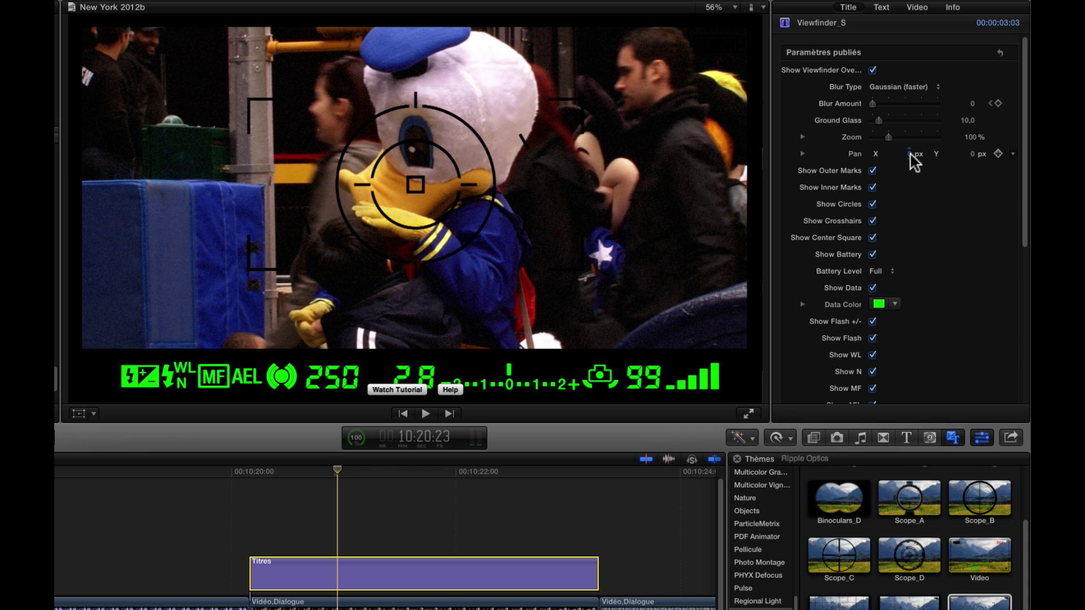
{"action": "left_click_drag", "start_coordinate": [910, 155], "coordinate": [847, 155]}
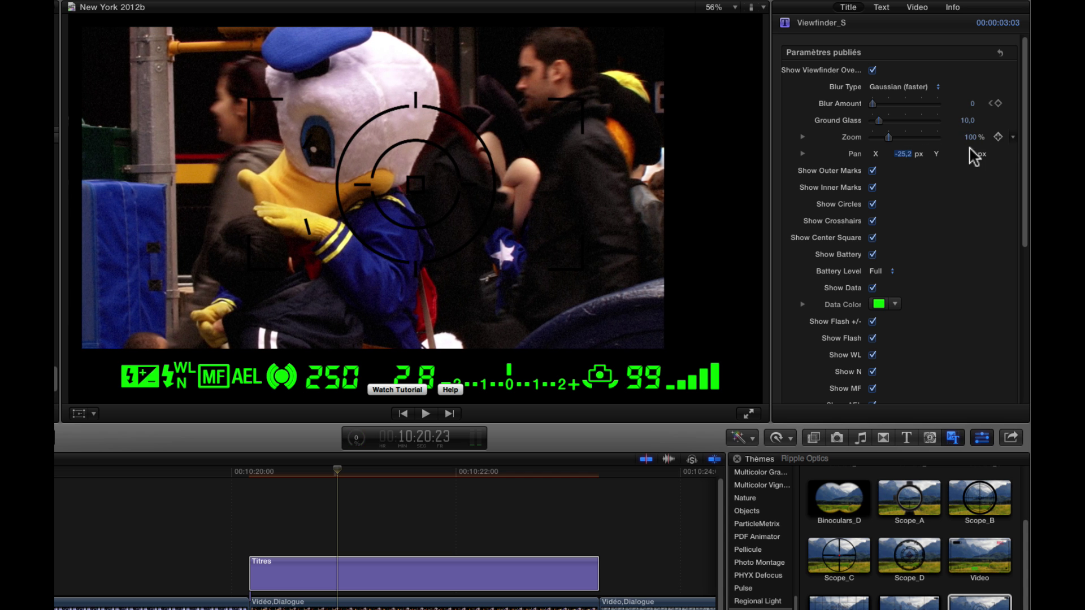
{"action": "left_click_drag", "start_coordinate": [972, 153], "coordinate": [977, 154]}
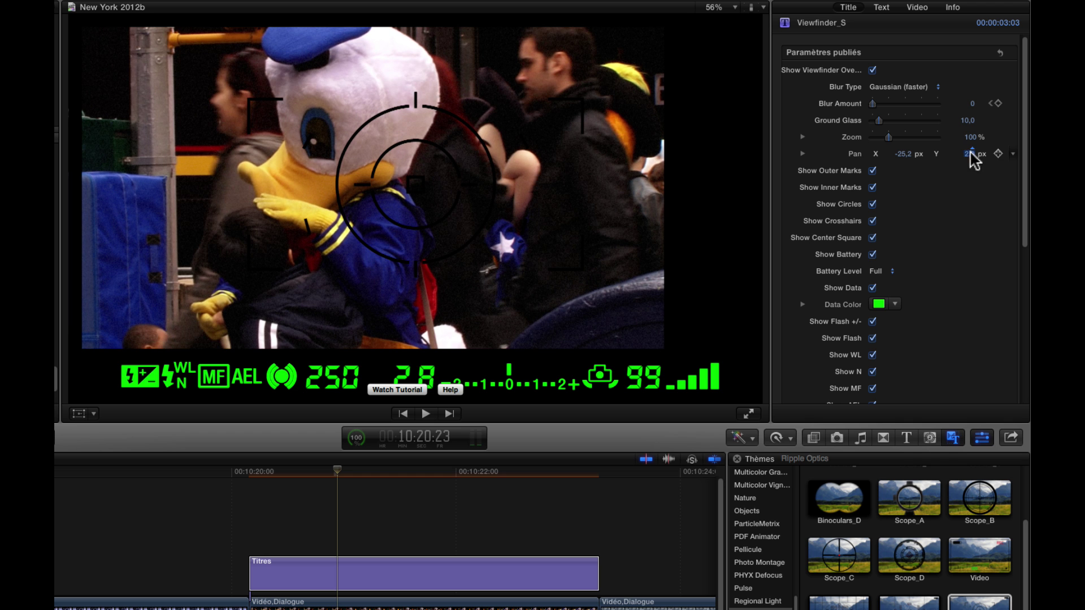
{"action": "left_click", "coordinate": [998, 154]}
- Set the viewfinder's Pan to X -6,3 px and Y -5,9 px at 10:21:13 and play back the animation
{"action": "left_click_drag", "start_coordinate": [348, 472], "coordinate": [403, 473]}
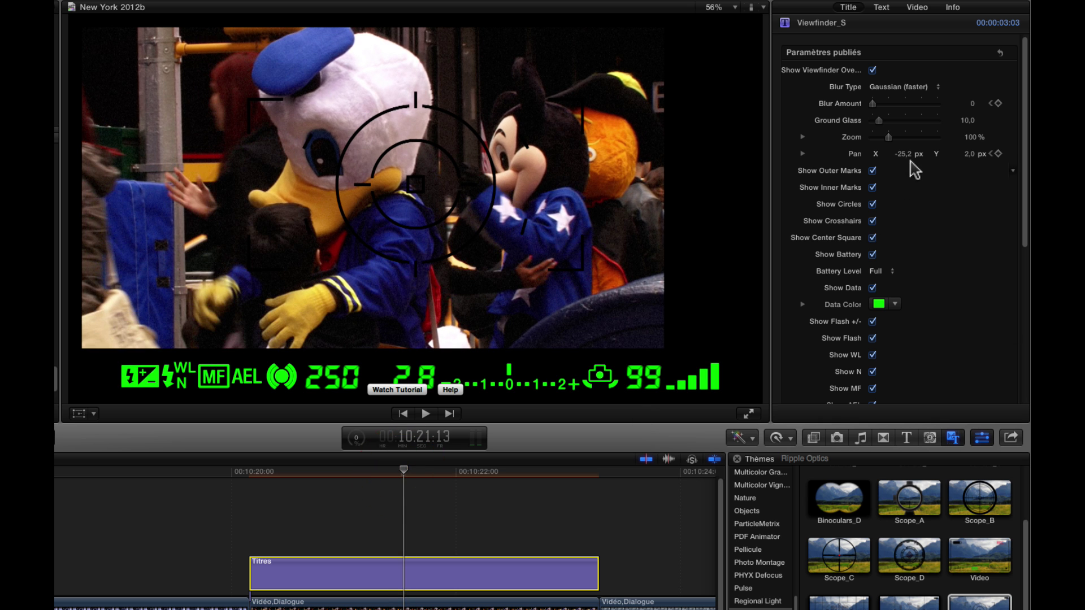
{"action": "mouse_move", "coordinate": [908, 161]}
{"action": "left_mouse_down"}
{"action": "mouse_move", "coordinate": [922, 157]}
{"action": "mouse_move", "coordinate": [904, 154]}
{"action": "left_mouse_up"}
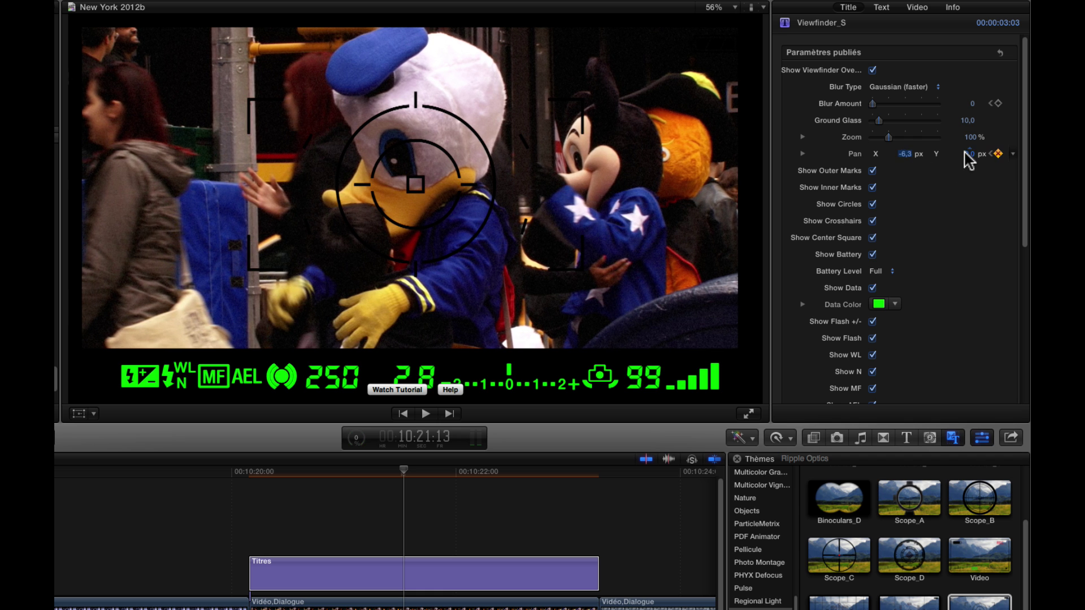
{"action": "left_click_drag", "start_coordinate": [969, 154], "coordinate": [970, 154]}
{"action": "left_click", "coordinate": [400, 574]}
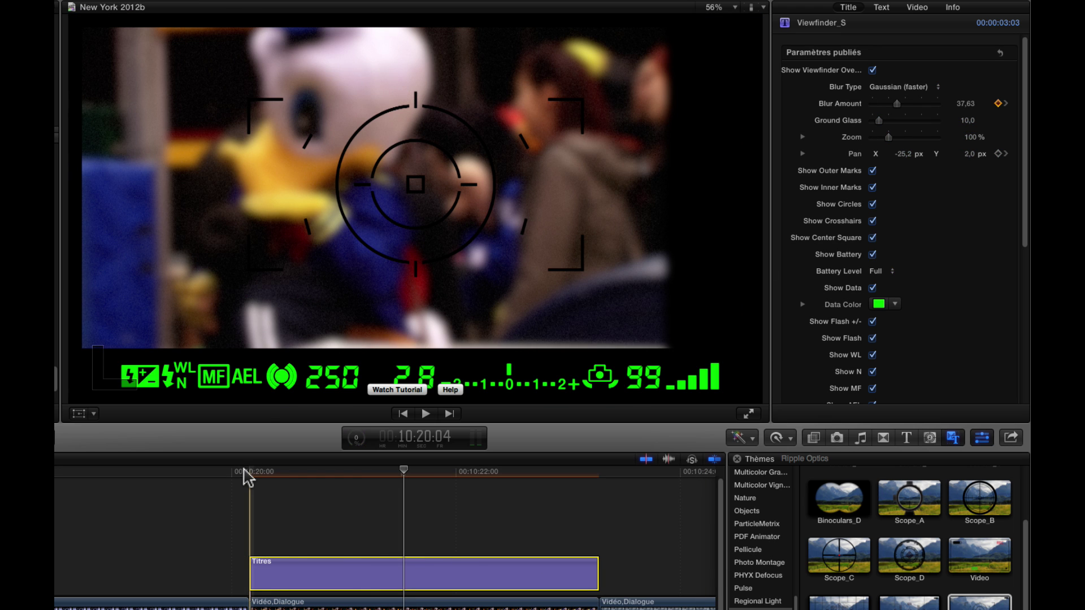
{"action": "key", "text": "space"}
{"action": "key", "text": "space"}
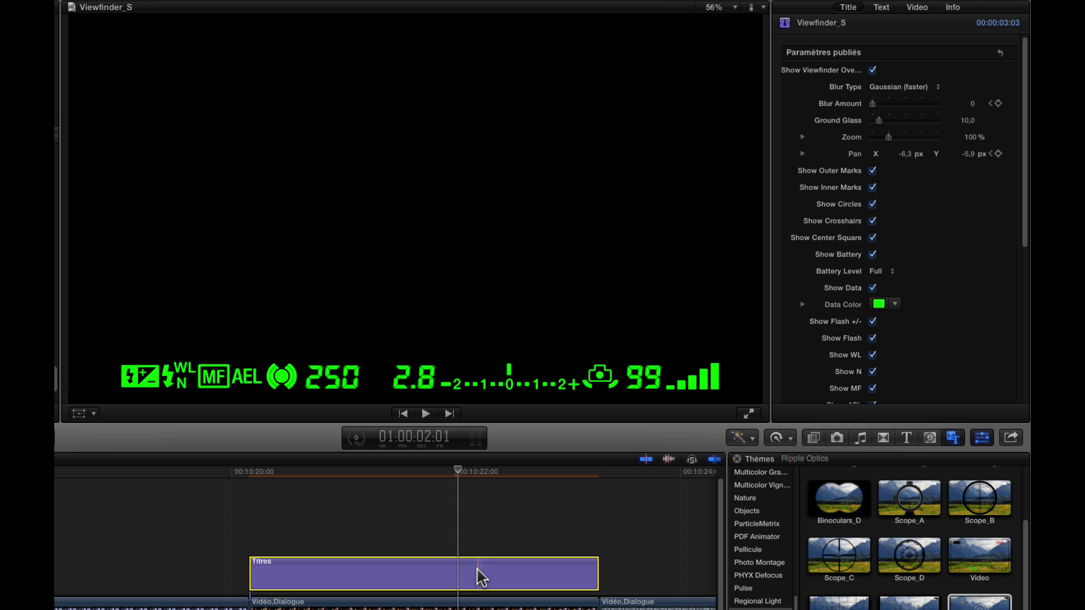
- Connect the VShutter-Flash title above the last part of the Viewfinder_S title, starting at 10:22:05, and play back the sequence
{"action": "key", "text": "s"}
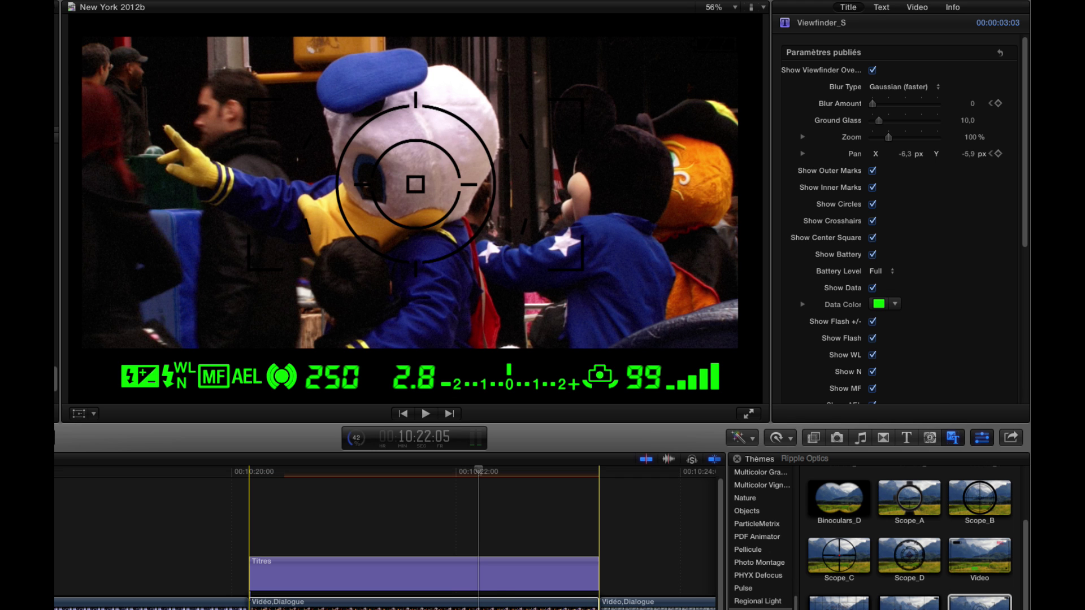
{"action": "left_click", "coordinate": [484, 576]}
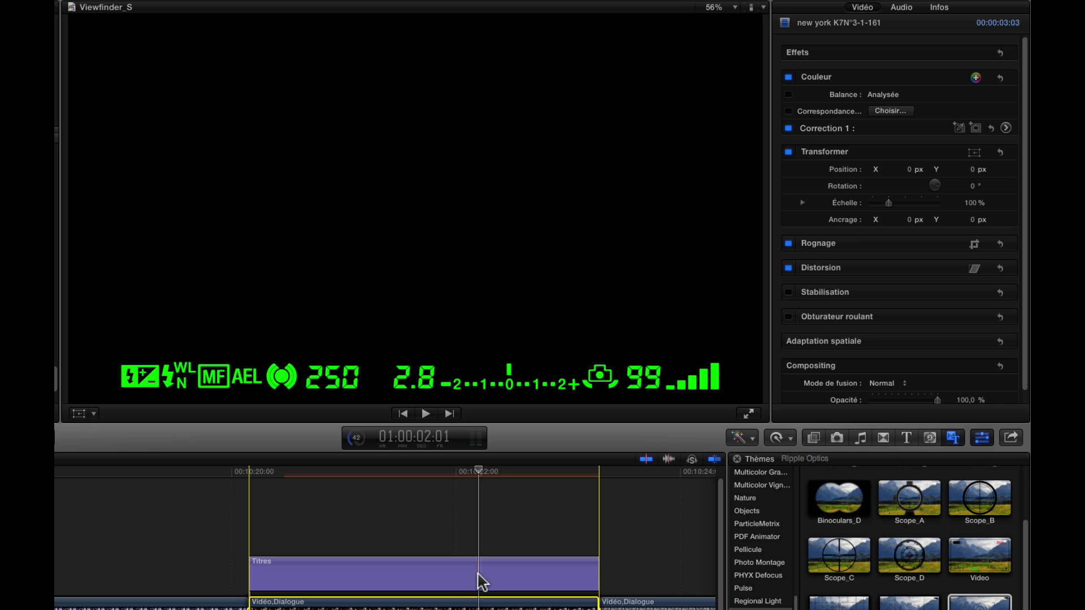
{"action": "left_click", "coordinate": [481, 581]}
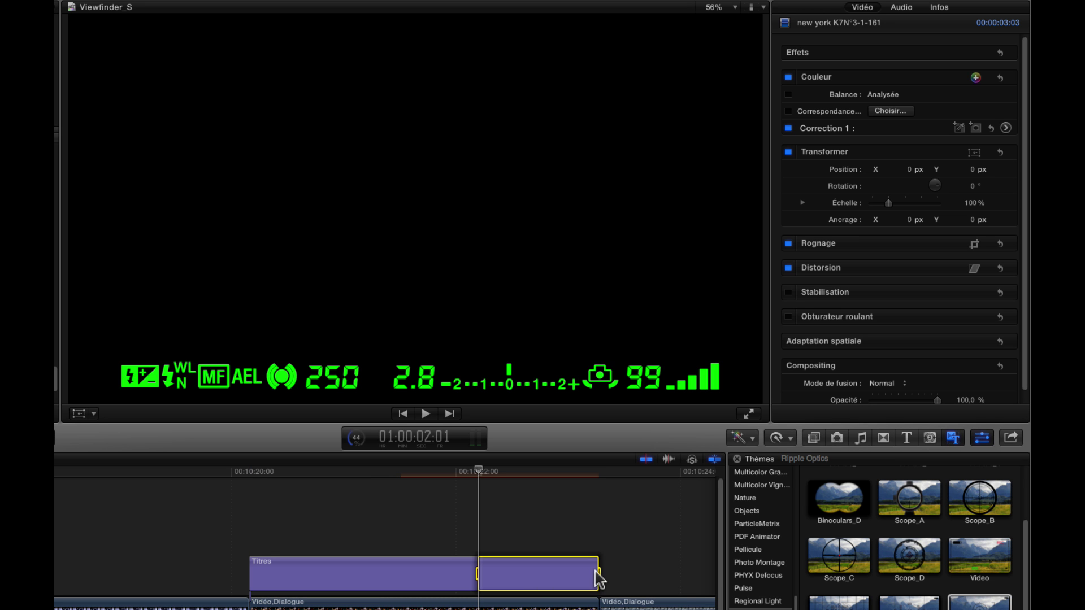
{"action": "left_click", "coordinate": [979, 603]}
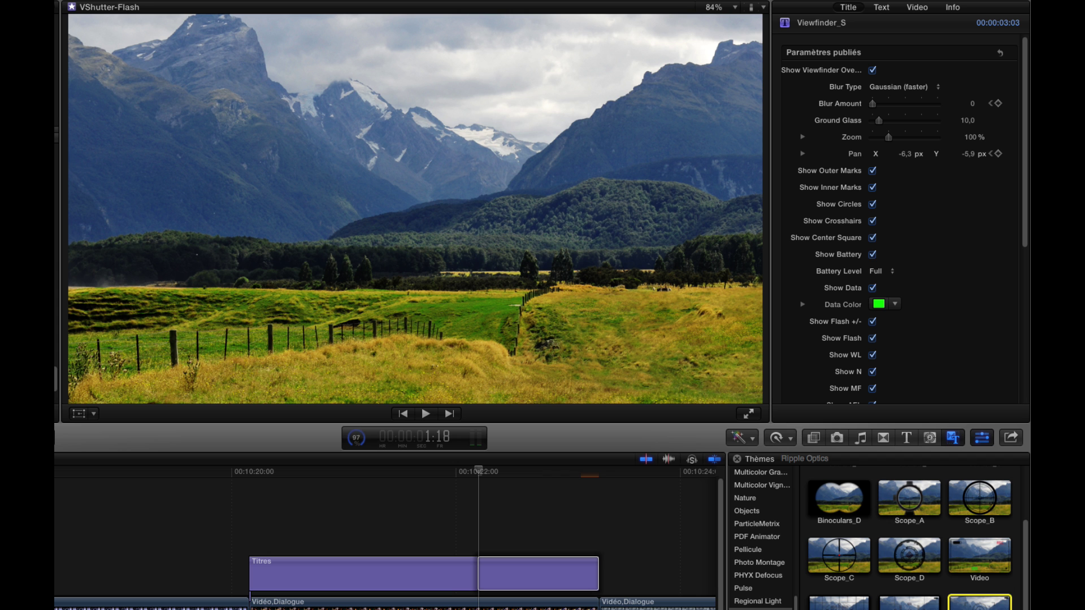
{"action": "key", "text": "q"}
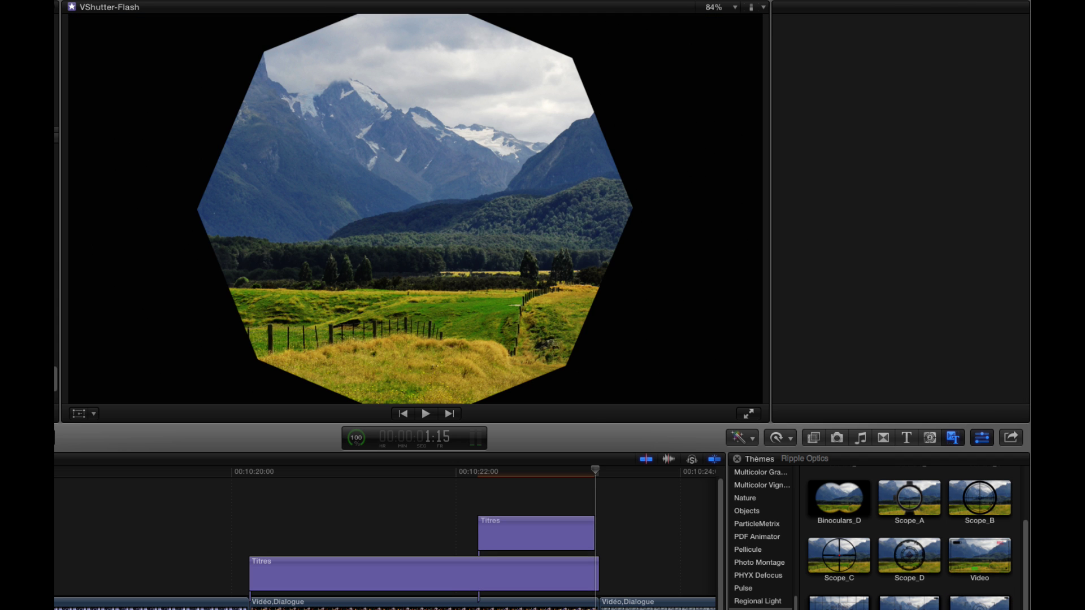
{"action": "left_click", "coordinate": [425, 472]}
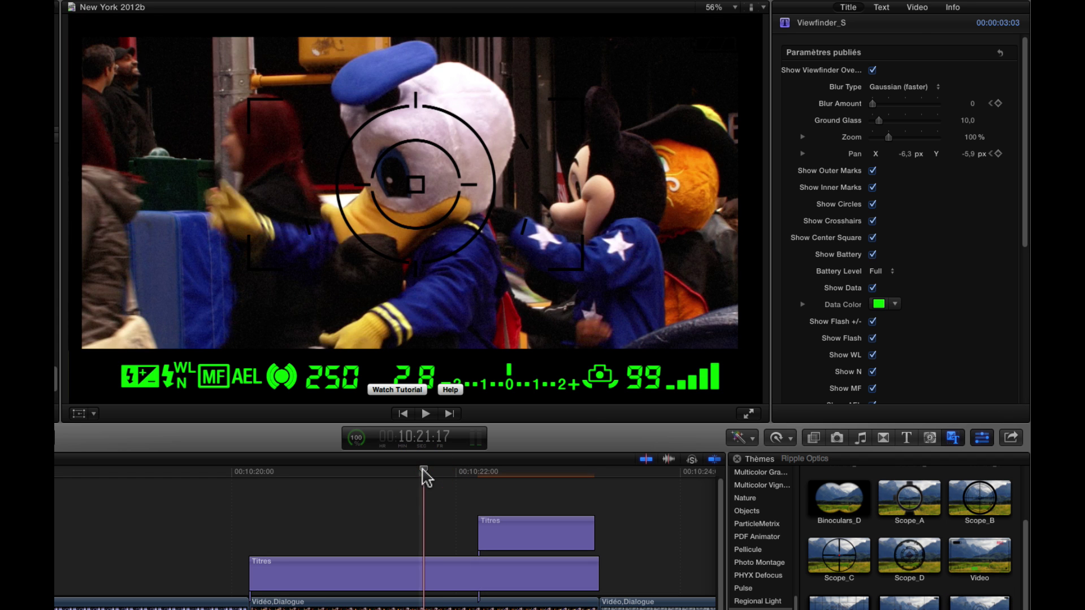
{"action": "left_click", "coordinate": [246, 484]}
{"action": "key", "text": "space"}
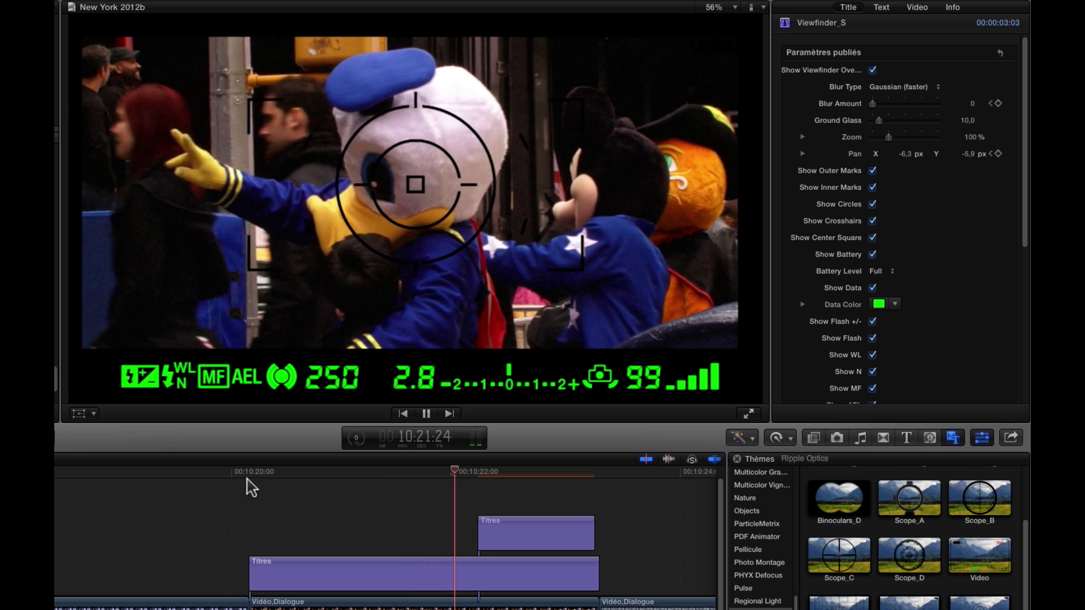
{"action": "key", "text": "space"}
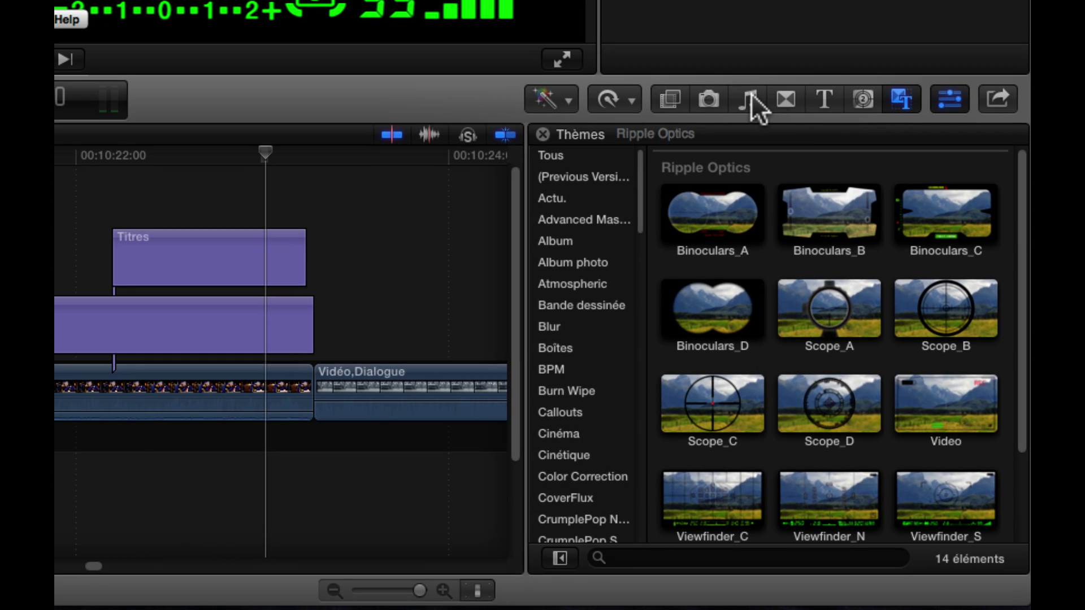
- Find Camera Shutter.caf in iLife Sound Effects, connect it beneath the start of the VShutter-Flash title, and play back the sequence
{"action": "left_click", "coordinate": [751, 93]}
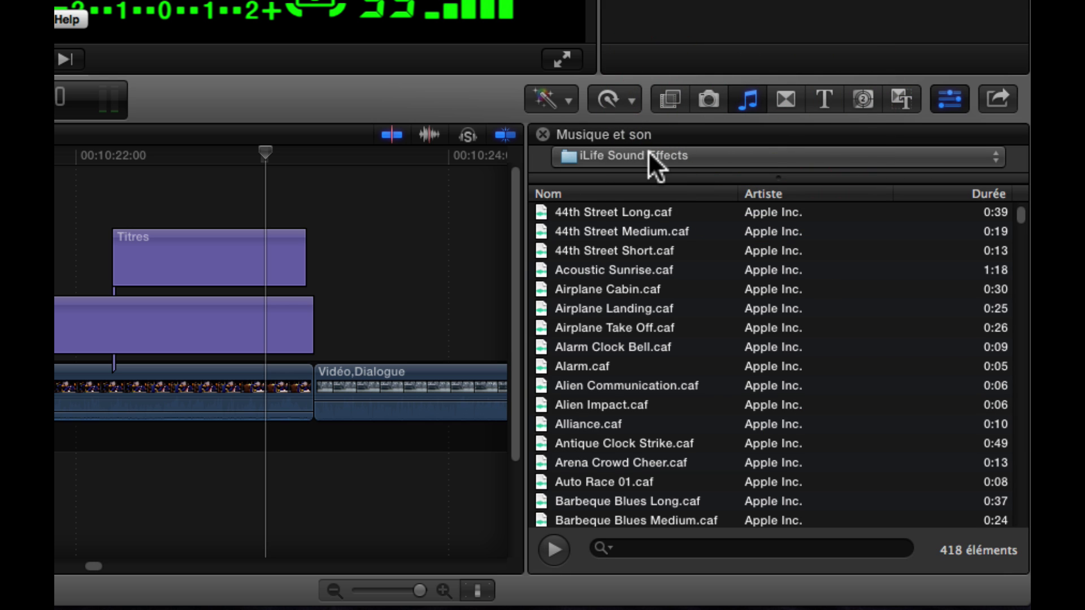
{"action": "left_click", "coordinate": [622, 549]}
{"action": "type", "text": "camera"}
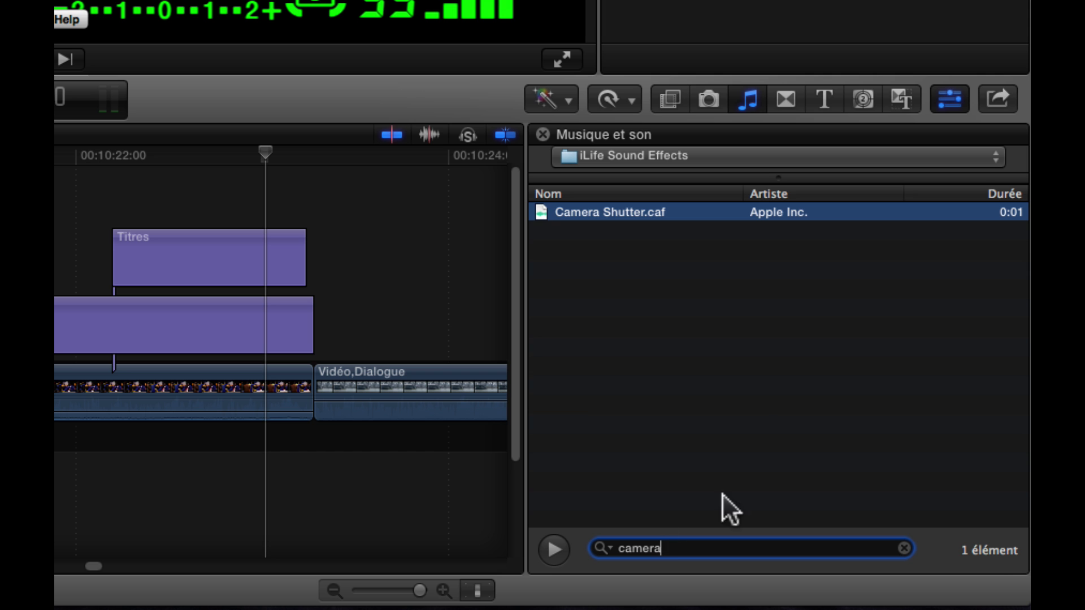
{"action": "left_click_drag", "start_coordinate": [564, 208], "coordinate": [114, 460]}
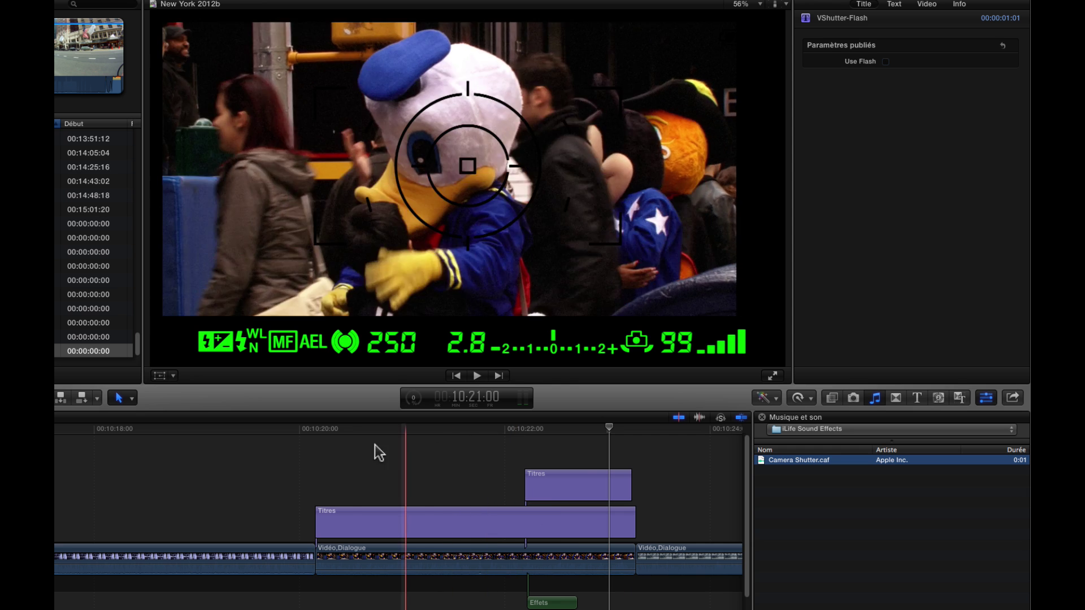
{"action": "left_click", "coordinate": [316, 446]}
{"action": "key", "text": "space"}
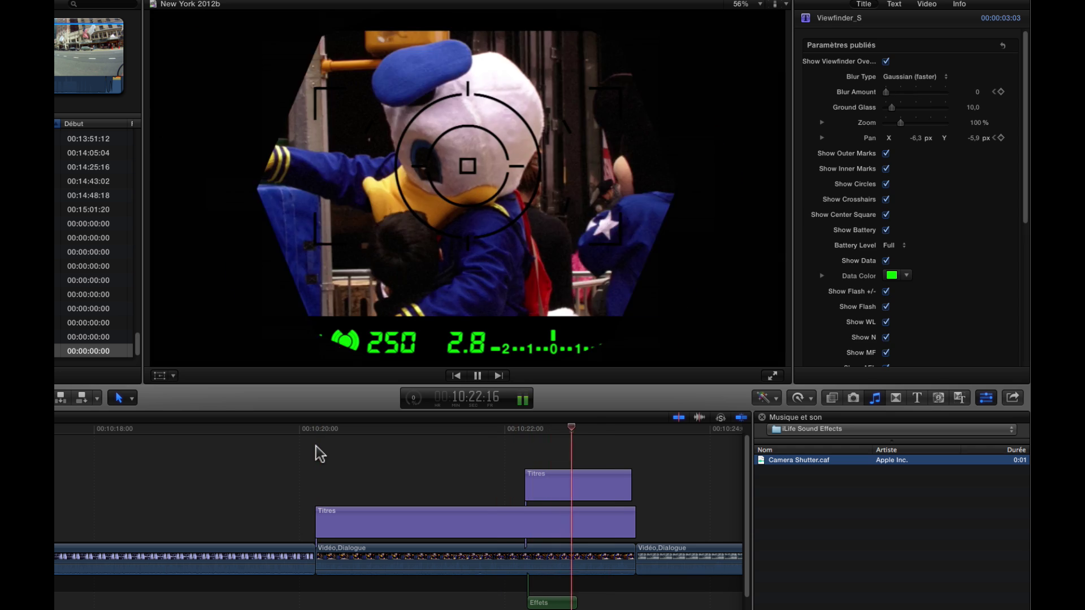
{"action": "key", "text": "space"}
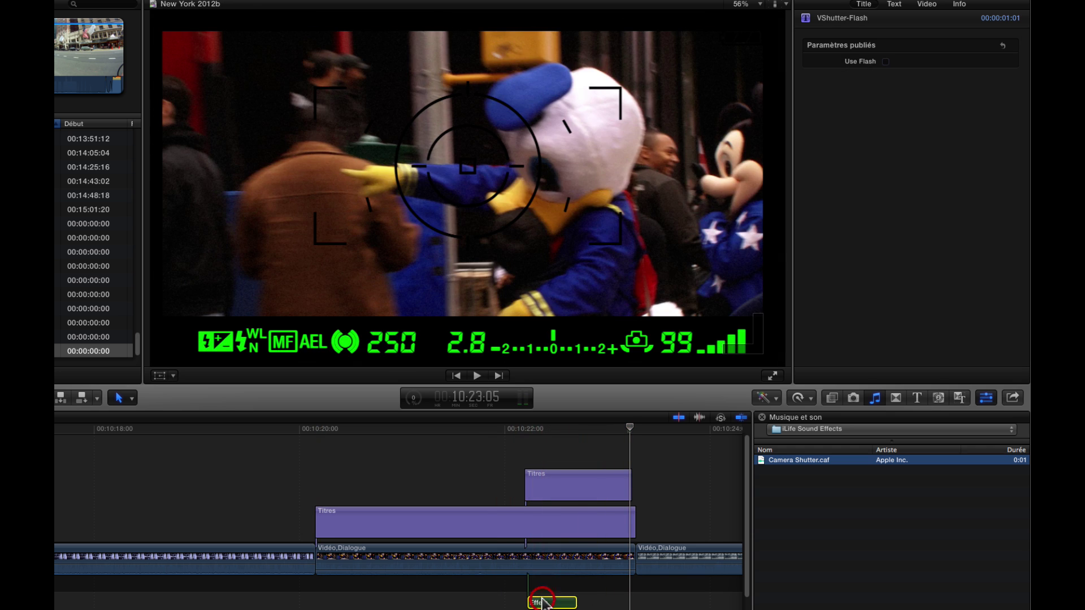
{"action": "left_click", "coordinate": [536, 600]}
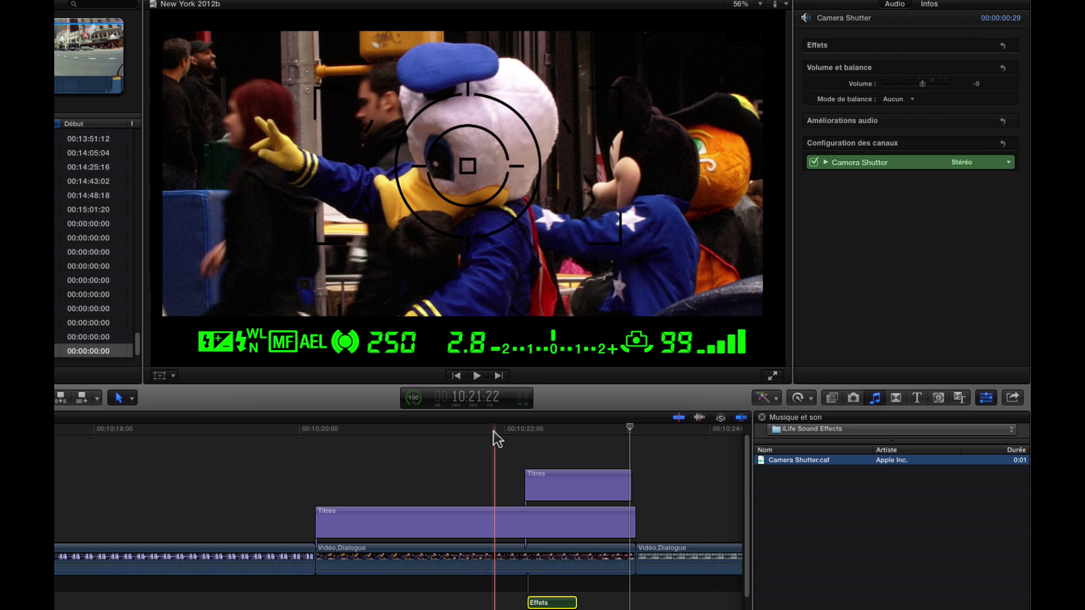
{"action": "key", "text": "space"}
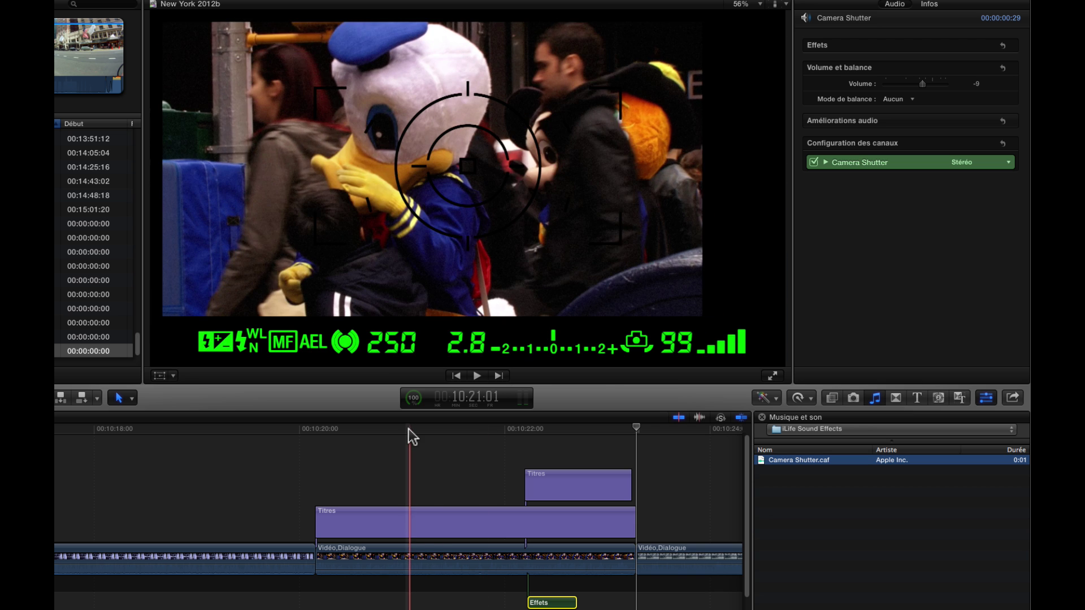
- Try hiding the circles and crosshairs of the Viewfinder_S title at 10:21:01, restoring each one
{"action": "left_click", "coordinate": [409, 430]}
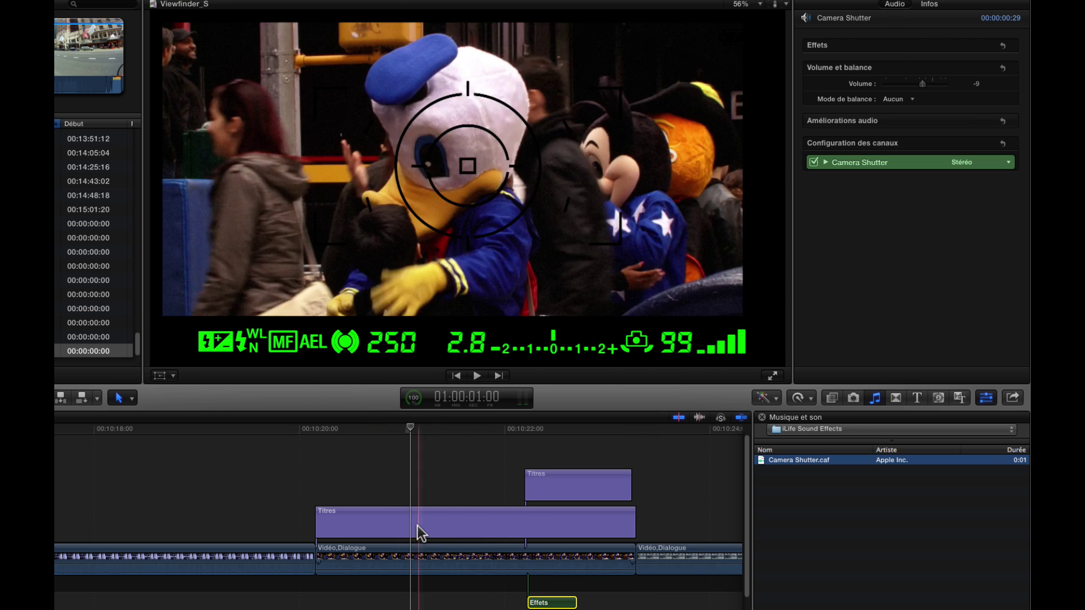
{"action": "left_click", "coordinate": [419, 531]}
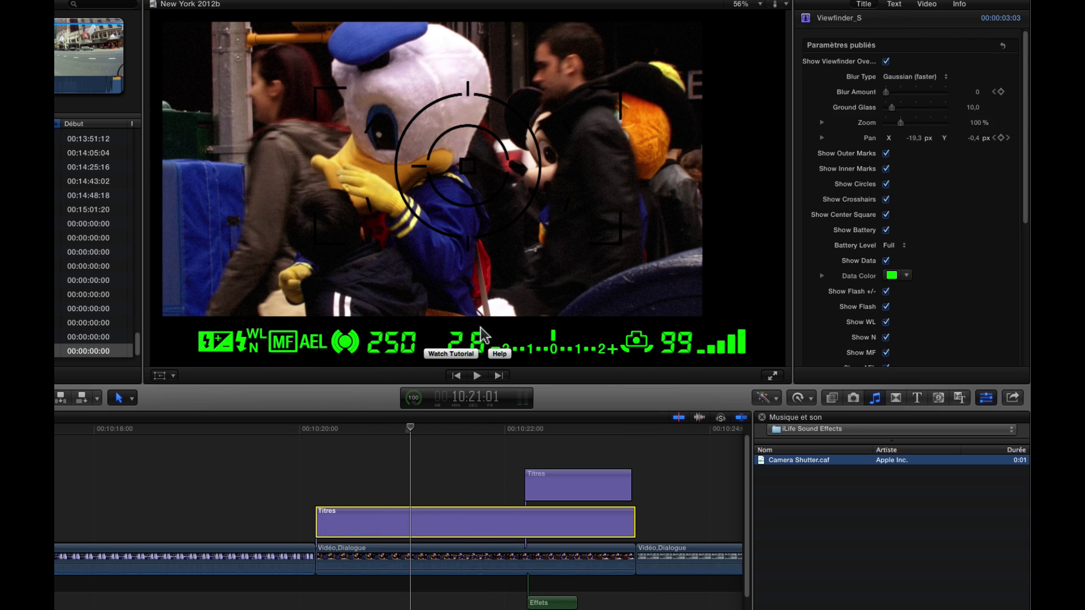
{"action": "scroll", "coordinate": [955, 220], "scroll_direction": "down", "scroll_amount": 2}
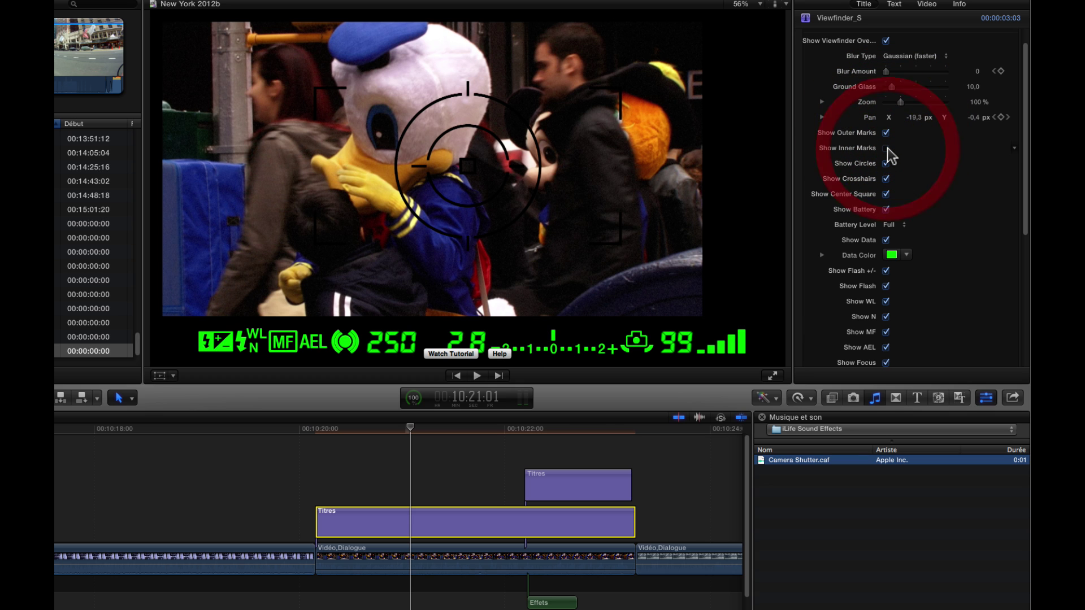
{"action": "left_click", "coordinate": [886, 163]}
{"action": "left_click", "coordinate": [885, 163]}
{"action": "left_click", "coordinate": [886, 178]}
{"action": "left_click", "coordinate": [886, 178]}
- Set the viewfinder's Battery Level to Empty, turn off Show Battery and Show Flash, and keep Show Flash +/- and Show WL enabled
{"action": "left_click", "coordinate": [886, 209]}
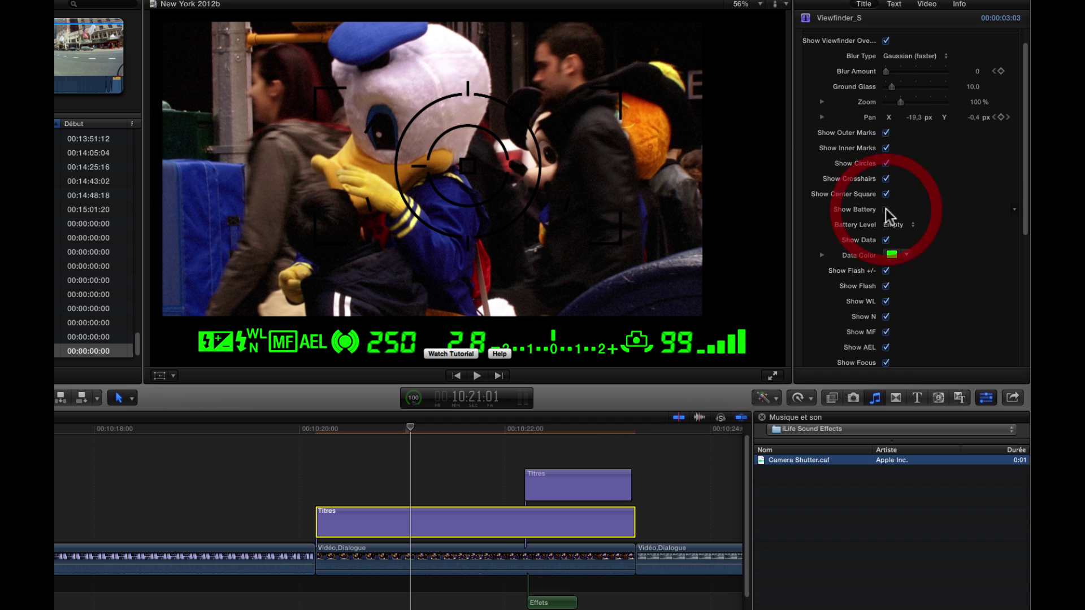
{"action": "left_click", "coordinate": [885, 271]}
{"action": "left_click", "coordinate": [886, 272]}
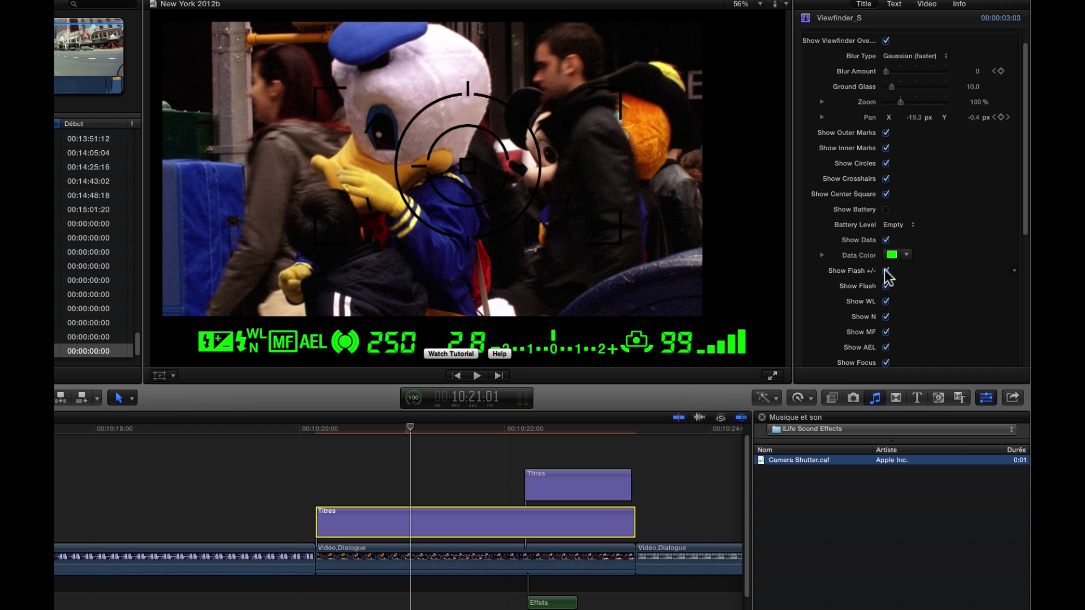
{"action": "left_click", "coordinate": [885, 286]}
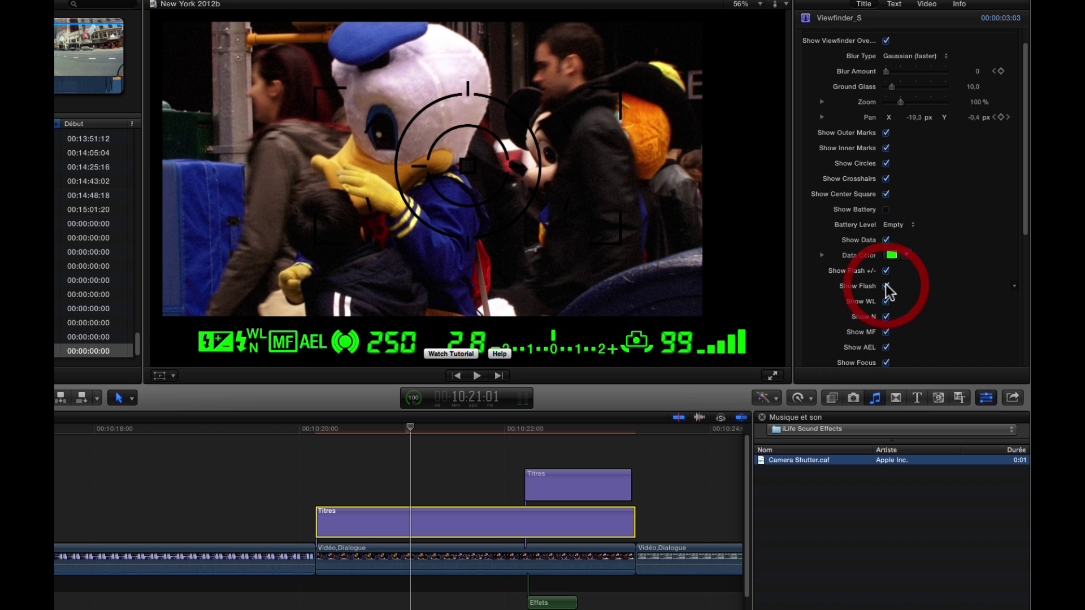
{"action": "left_click", "coordinate": [885, 286]}
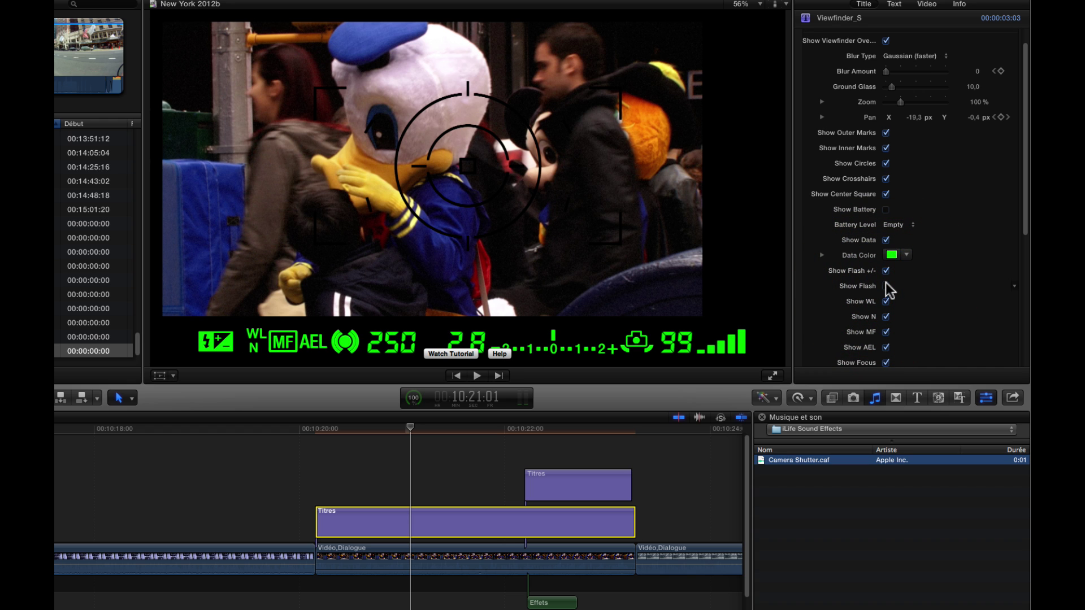
{"action": "left_click", "coordinate": [886, 301]}
{"action": "left_click", "coordinate": [886, 301]}
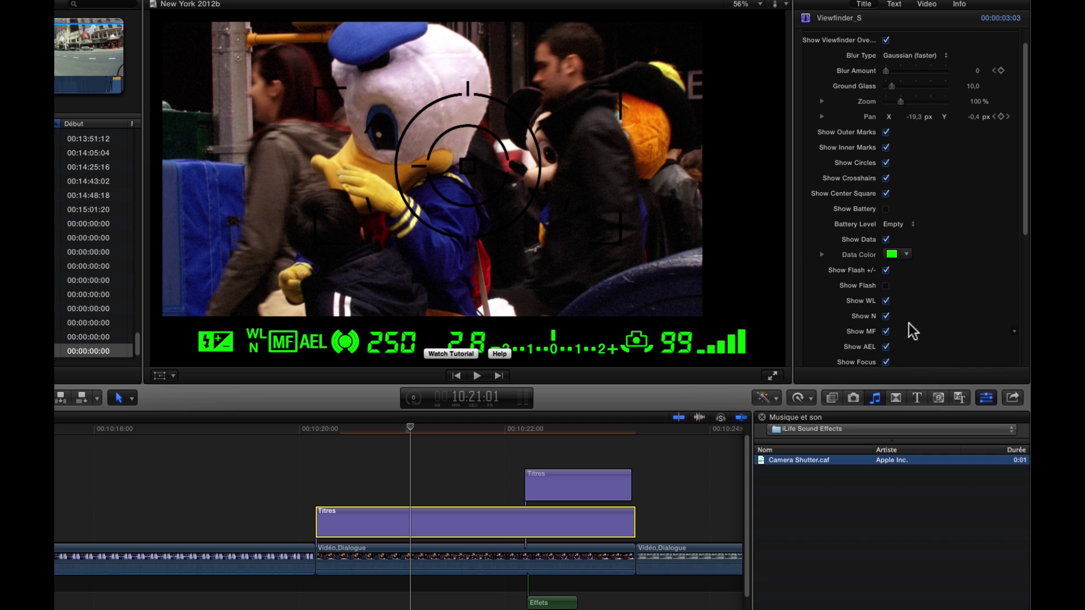
- Change the Focus Color of the Viewfinder_S title from green to yellow
{"action": "scroll", "coordinate": [909, 323], "scroll_direction": "down", "scroll_amount": 5}
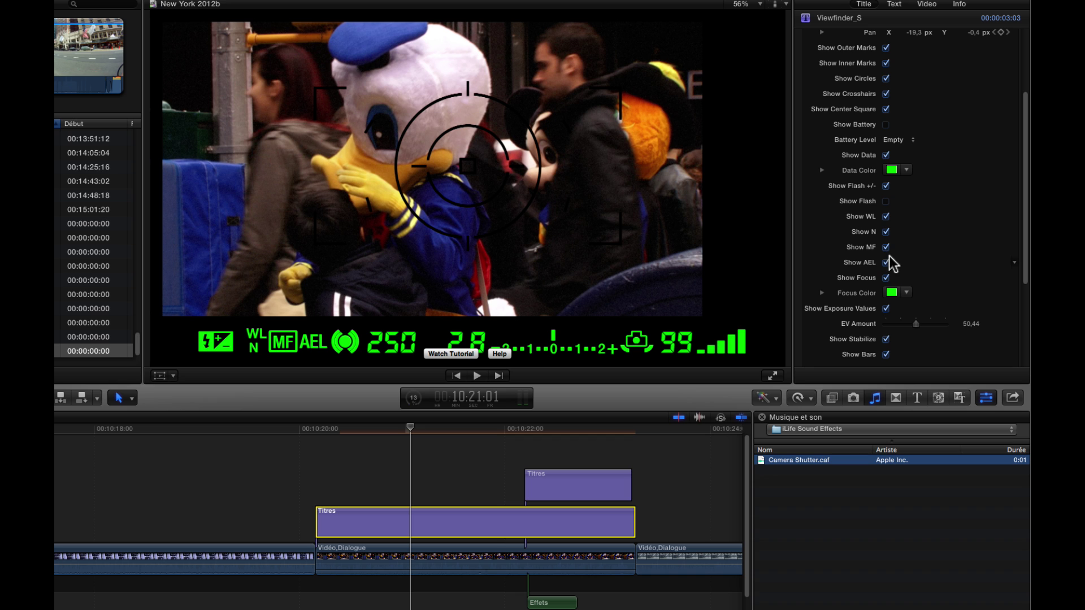
{"action": "left_click", "coordinate": [891, 293]}
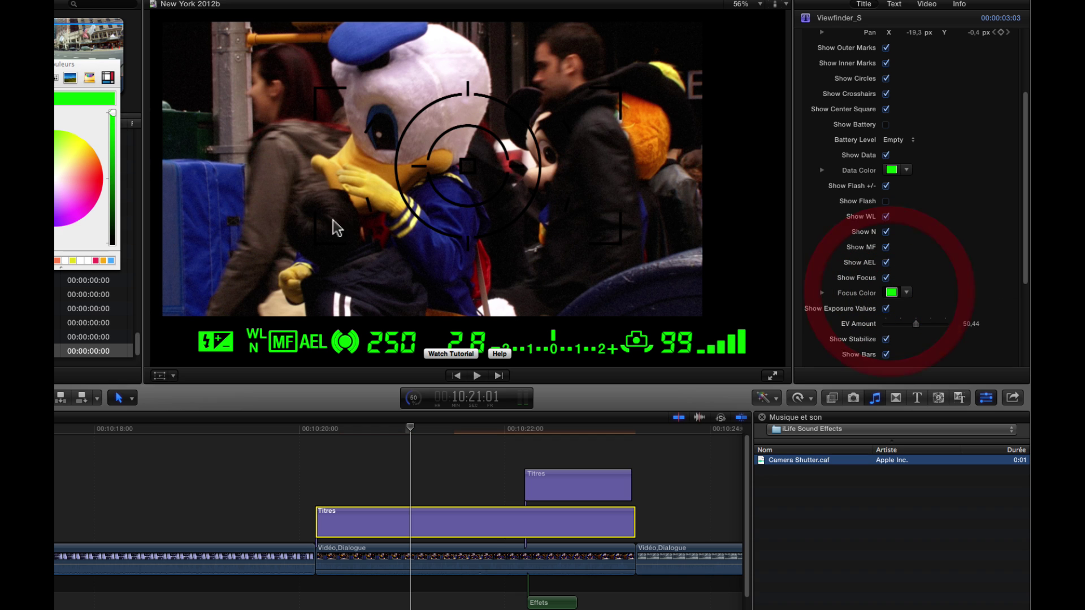
{"action": "left_click", "coordinate": [82, 146]}
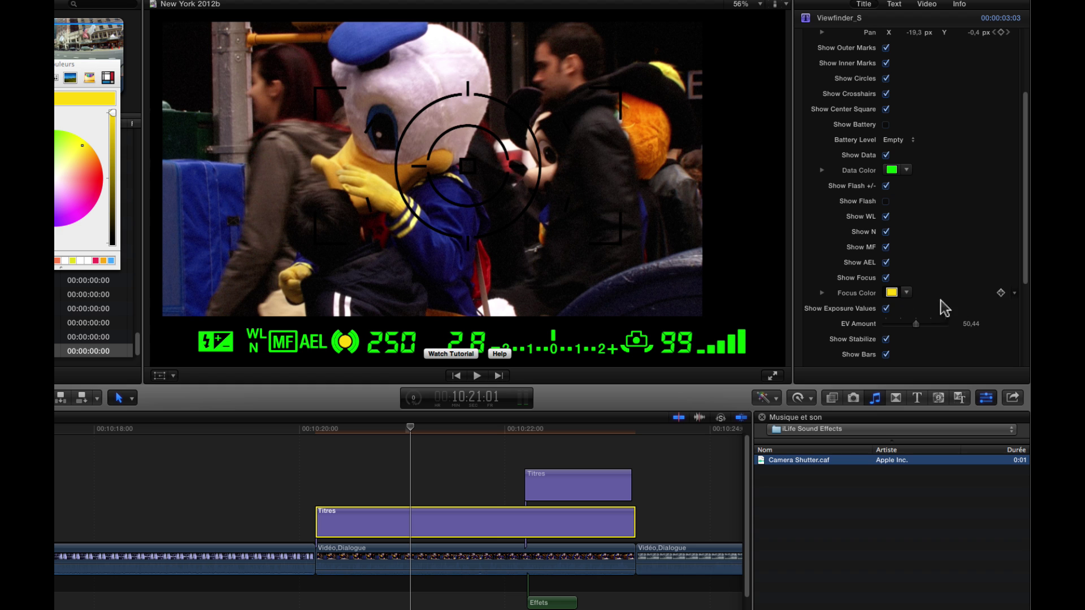
- Try hiding the viewfinder's exposure values and show them again
{"action": "left_click", "coordinate": [886, 310]}
{"action": "left_click", "coordinate": [886, 310]}
{"action": "left_click", "coordinate": [886, 310]}
{"action": "left_click", "coordinate": [886, 309]}
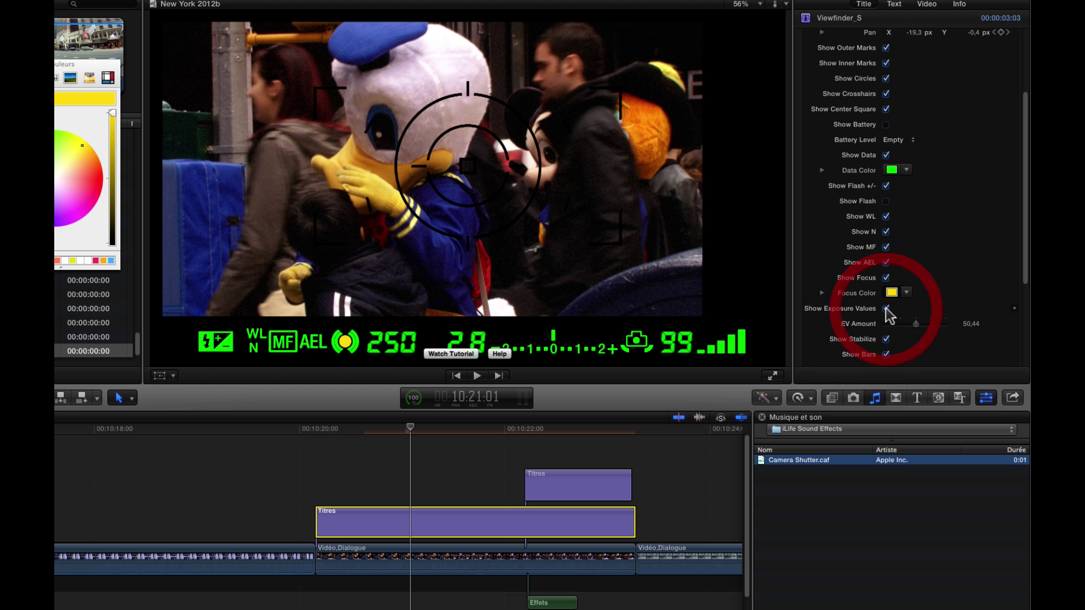
- Set the viewfinder's EV Amount to 39,29 and add a keyframe for it at 10:22:05
{"action": "mouse_move", "coordinate": [917, 325]}
{"action": "left_mouse_down"}
{"action": "mouse_move", "coordinate": [934, 326]}
{"action": "mouse_move", "coordinate": [897, 326]}
{"action": "mouse_move", "coordinate": [910, 328]}
{"action": "left_mouse_up"}
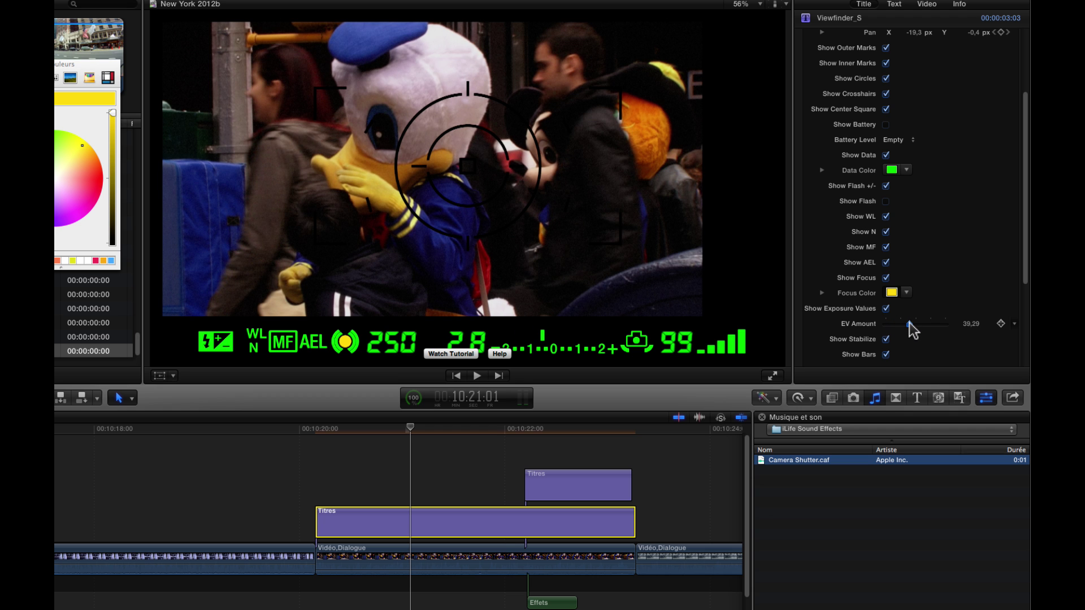
{"action": "left_click", "coordinate": [526, 431]}
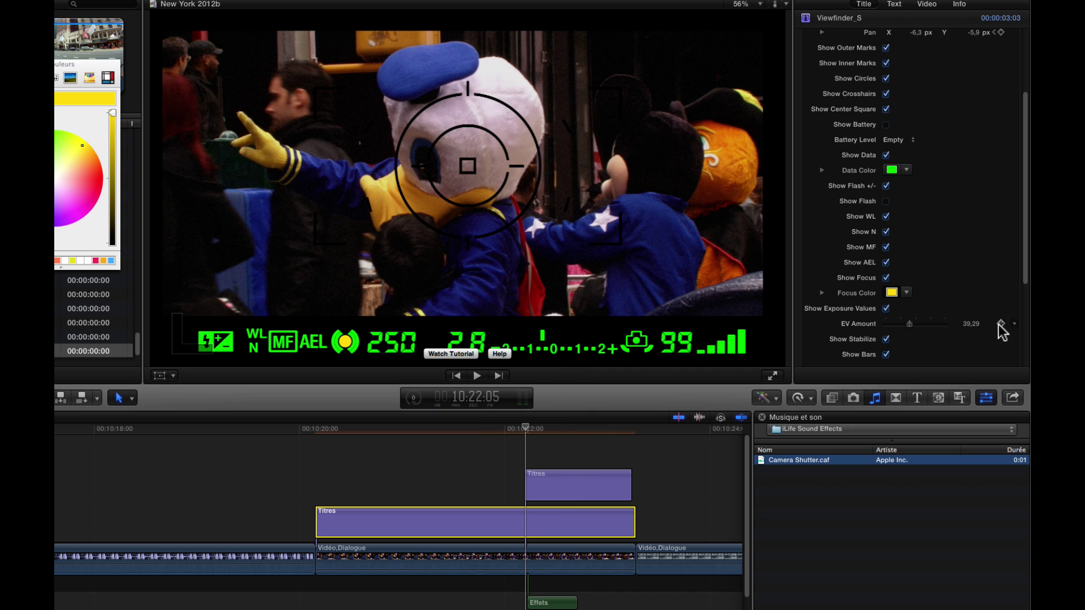
{"action": "left_click", "coordinate": [1000, 324]}
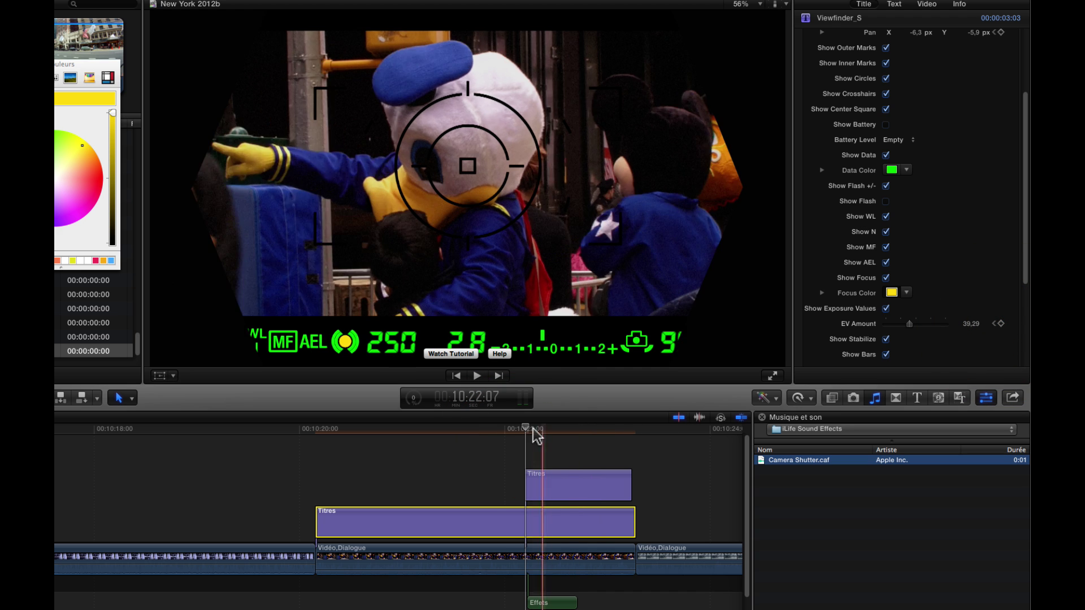
- Set the viewfinder's EV Amount to 76,09 at 10:21:01 and play back the exposure animation from the title's start
{"action": "left_click", "coordinate": [410, 433]}
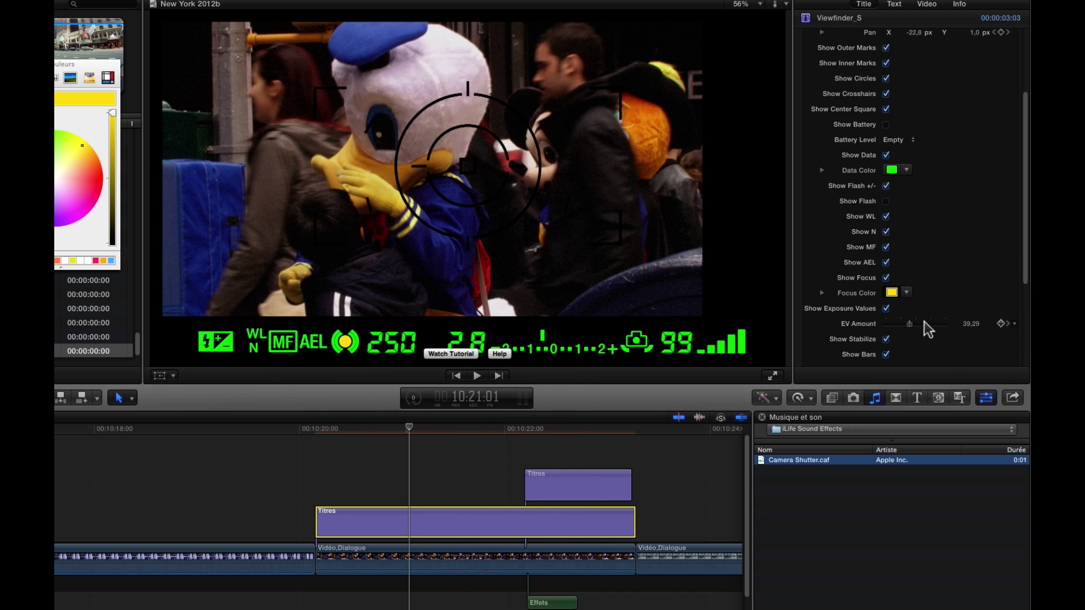
{"action": "left_click_drag", "start_coordinate": [909, 323], "coordinate": [933, 329]}
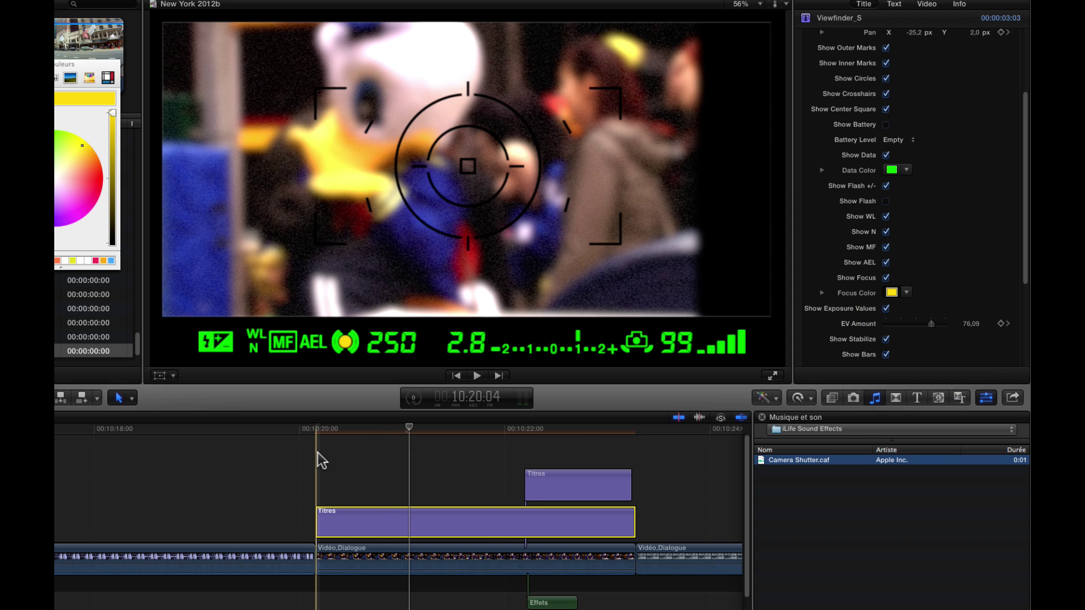
{"action": "key", "text": "space"}
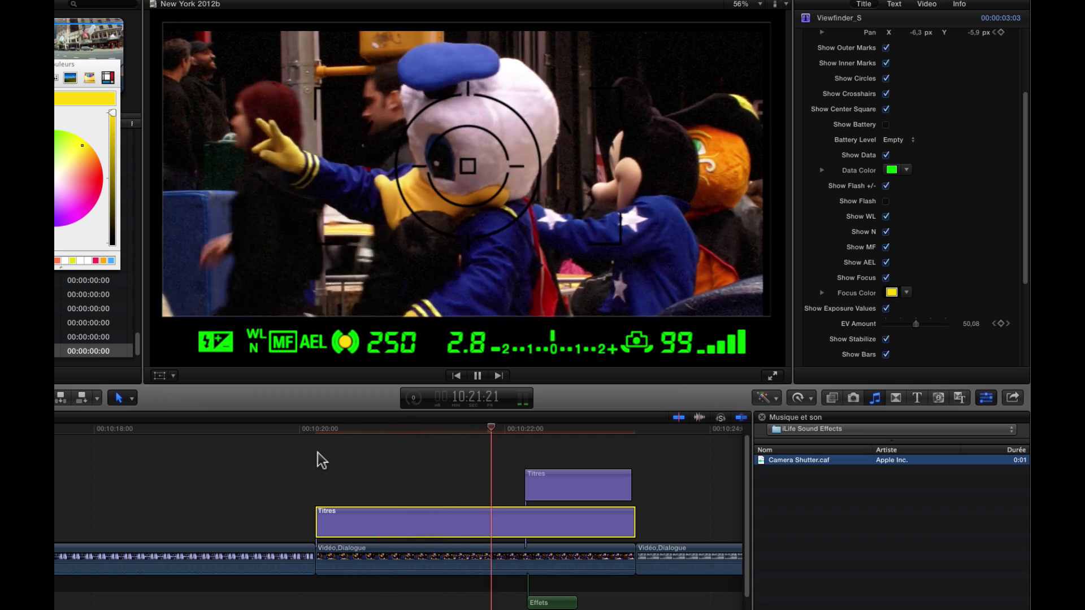
{"action": "key", "text": "space"}
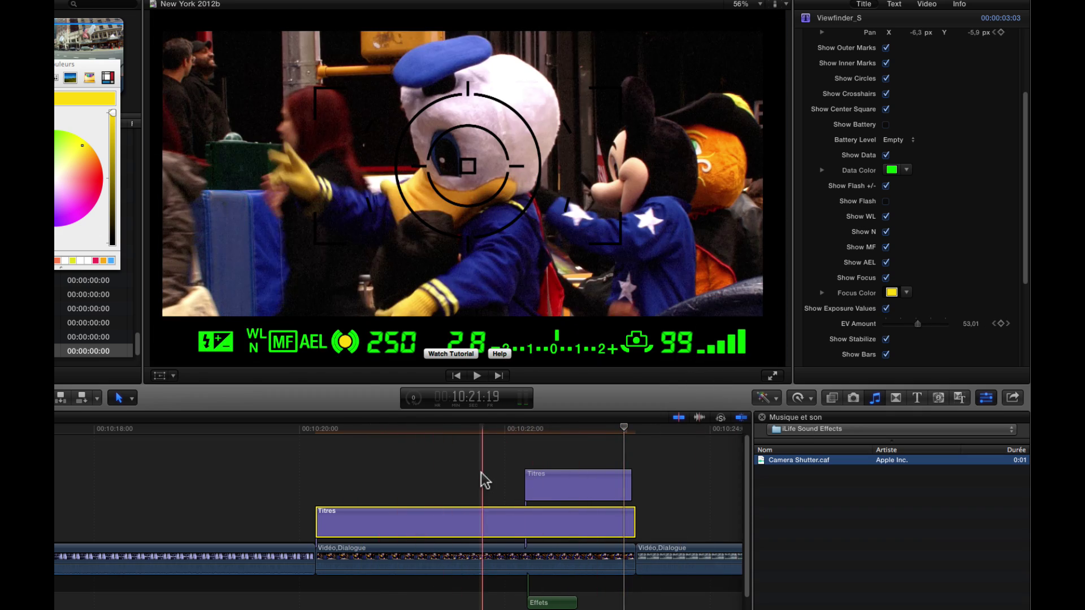
- With the Viewfinder_S title selected at 10:21:19, test the Show Stabilize option, leaving it enabled, and set # of Bars to 3
{"action": "left_click", "coordinate": [480, 474]}
{"action": "left_click", "coordinate": [487, 515]}
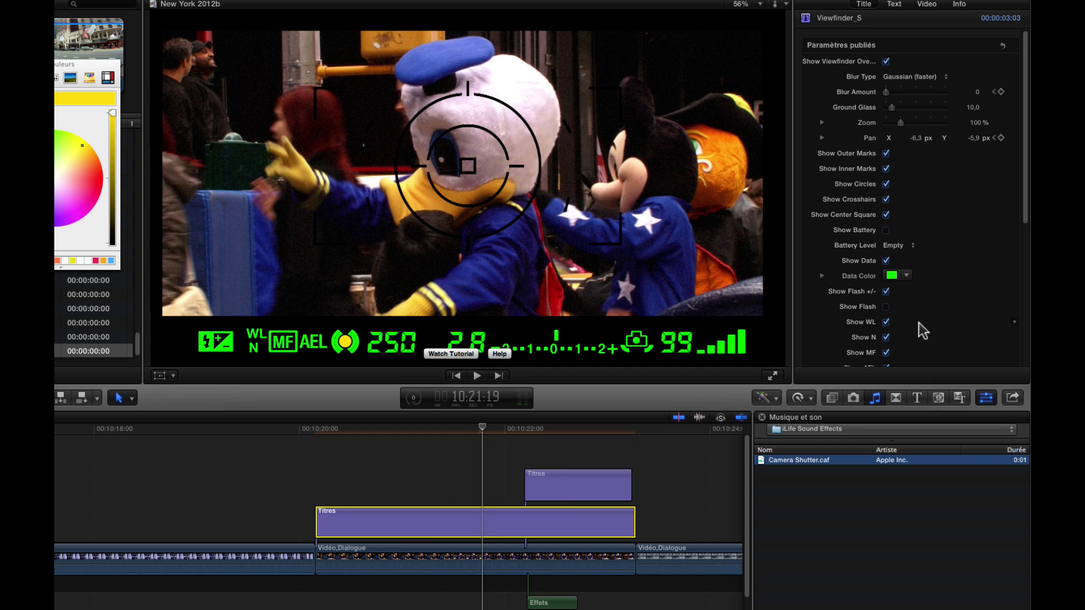
{"action": "scroll", "coordinate": [923, 323], "scroll_direction": "down", "scroll_amount": 5}
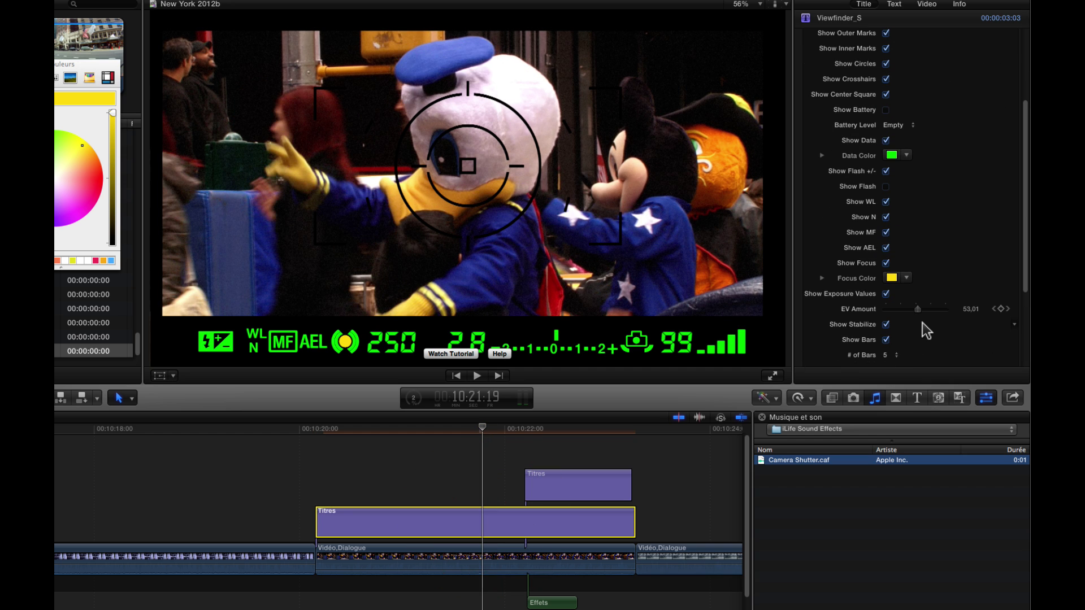
{"action": "scroll", "coordinate": [922, 323], "scroll_direction": "down", "scroll_amount": 1}
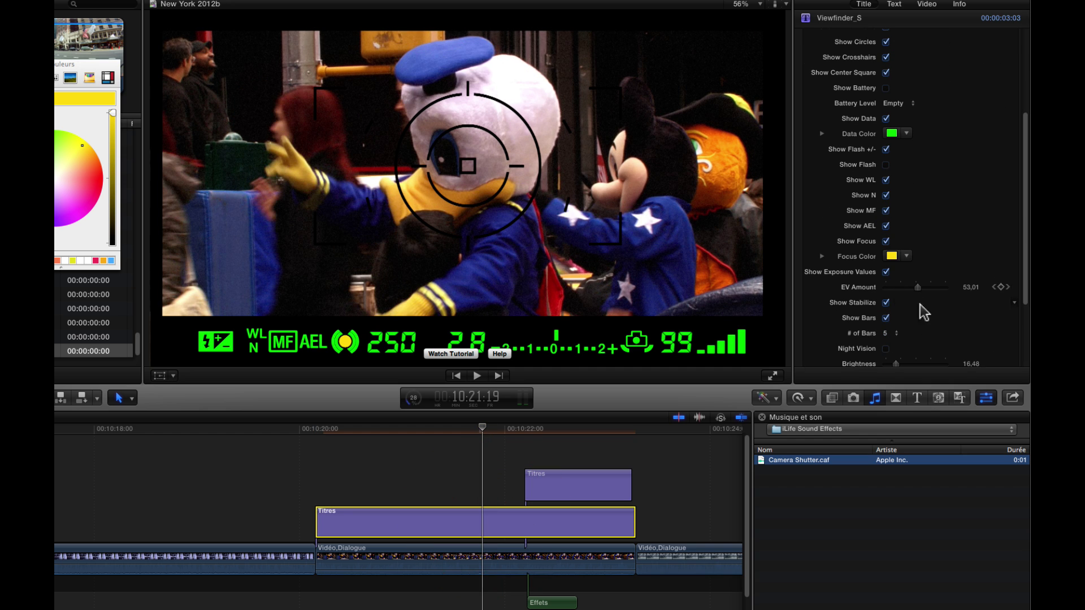
{"action": "scroll", "coordinate": [922, 320], "scroll_direction": "down", "scroll_amount": 1}
{"action": "left_click", "coordinate": [887, 289]}
{"action": "left_click", "coordinate": [887, 289]}
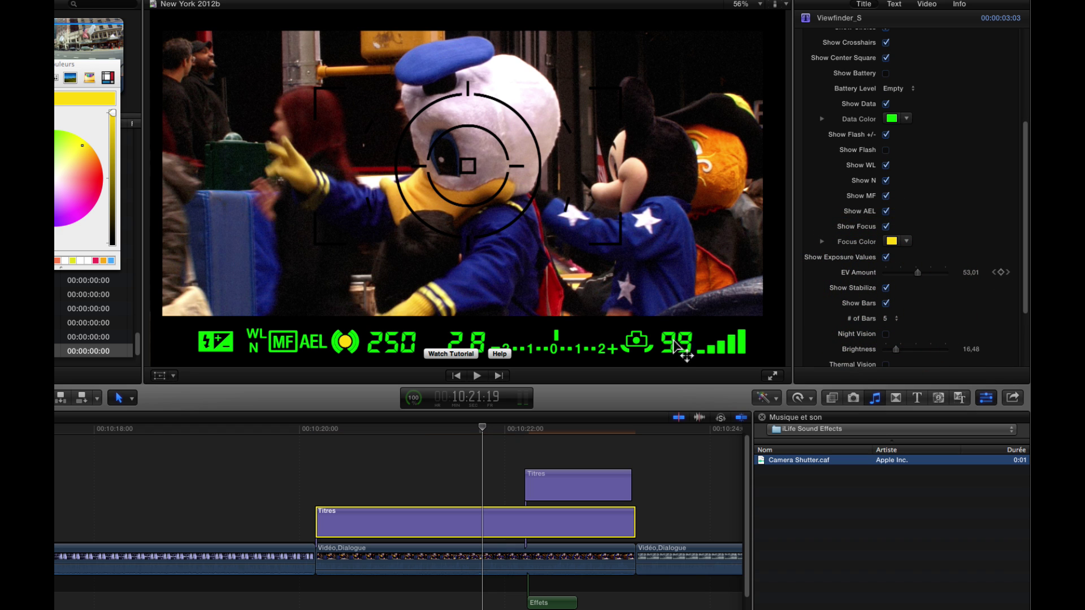
{"action": "left_click", "coordinate": [897, 319]}
{"action": "left_click", "coordinate": [890, 303]}
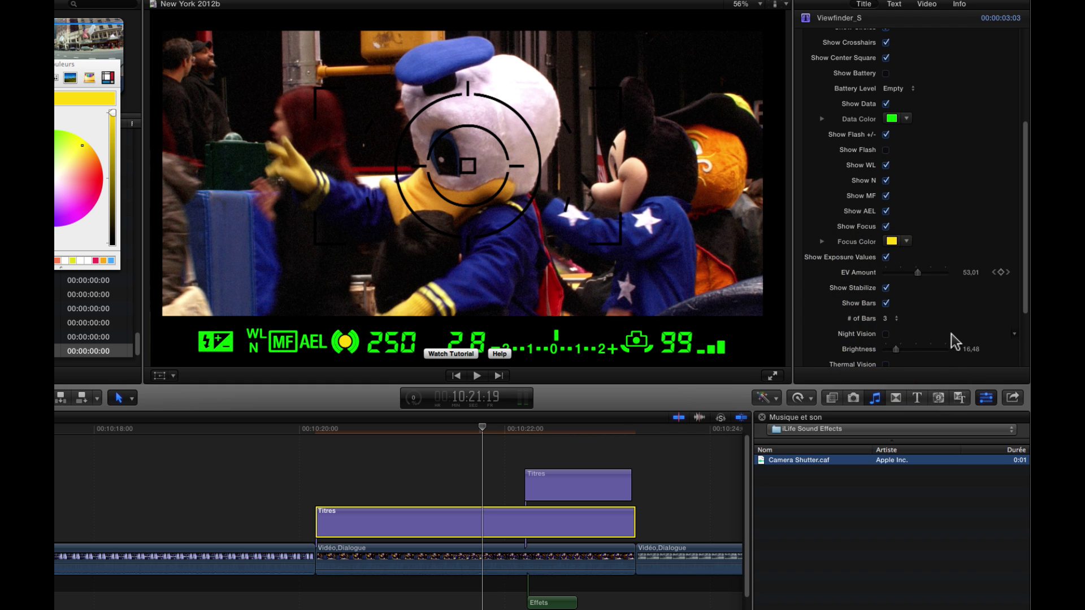
- Preview Night Vision on the viewfinder, set its Brightness to 35,24, and turn Night Vision off
{"action": "scroll", "coordinate": [955, 341], "scroll_direction": "down", "scroll_amount": 3}
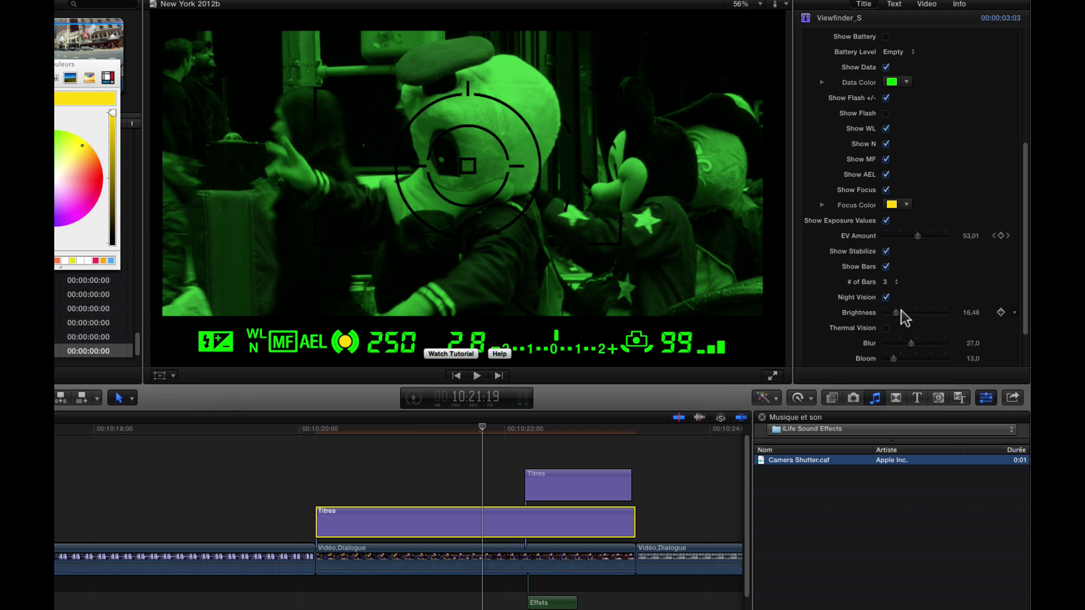
{"action": "mouse_move", "coordinate": [899, 318]}
{"action": "left_mouse_down"}
{"action": "mouse_move", "coordinate": [955, 312]}
{"action": "mouse_move", "coordinate": [908, 313]}
{"action": "left_mouse_up"}
{"action": "left_click", "coordinate": [885, 298]}
- Try Thermal Vision on the viewfinder and turn it off again
{"action": "scroll", "coordinate": [897, 296], "scroll_direction": "down", "scroll_amount": 3}
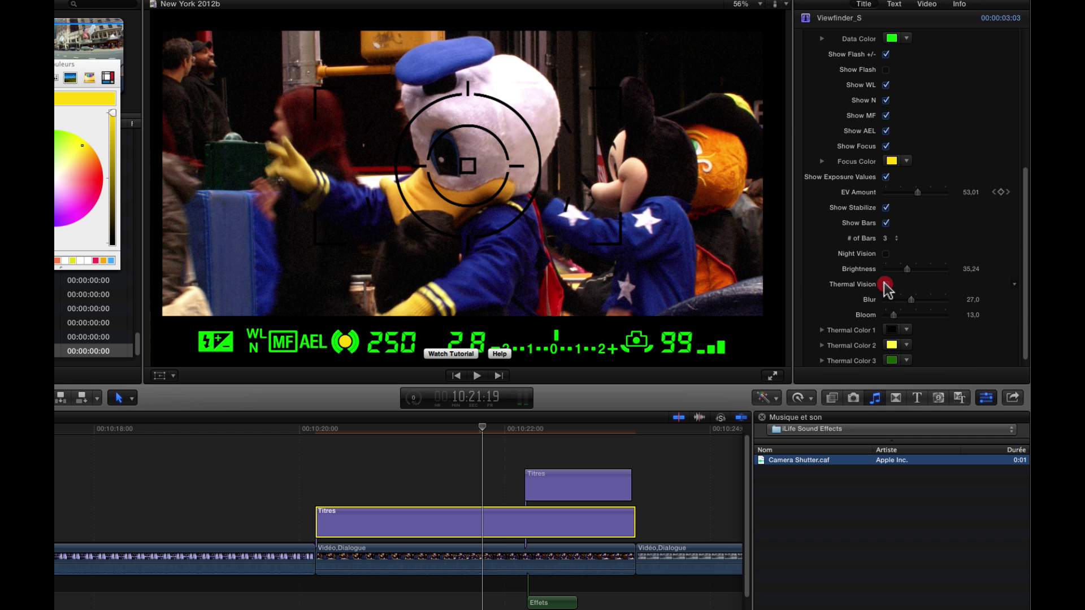
{"action": "left_click", "coordinate": [886, 284]}
{"action": "left_click", "coordinate": [885, 284]}
{"action": "scroll", "coordinate": [907, 345], "scroll_direction": "up", "scroll_amount": 2}
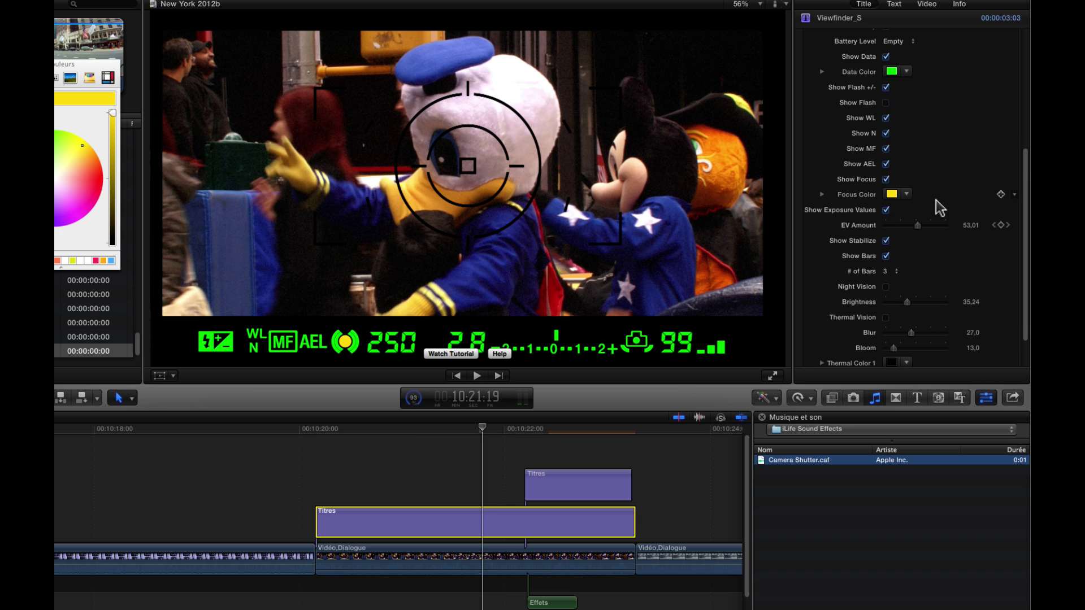
{"action": "scroll", "coordinate": [936, 200], "scroll_direction": "up", "scroll_amount": 8}
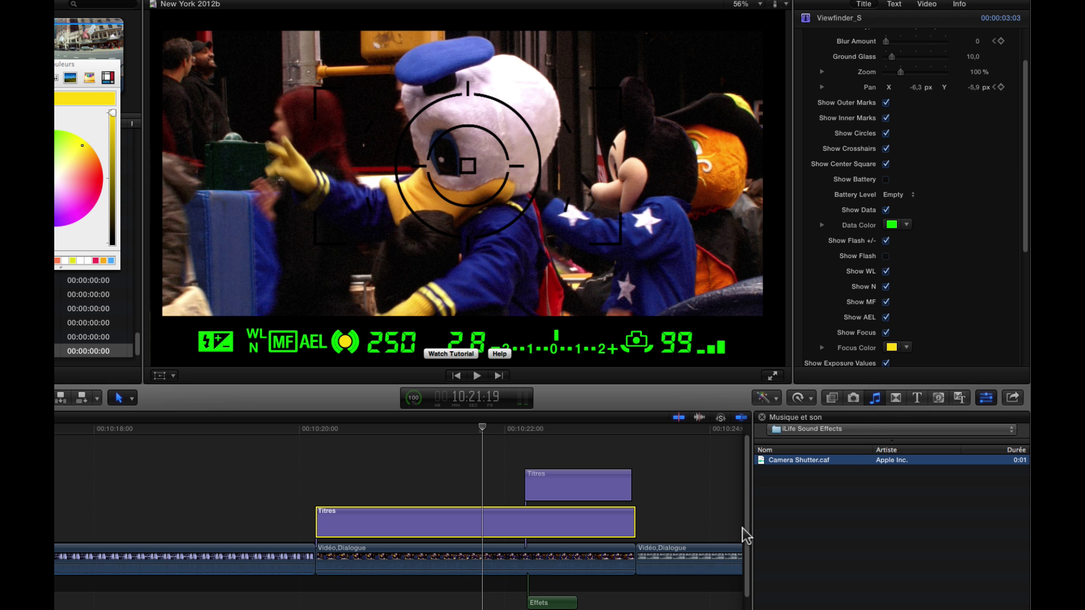
- Find Viewfinder_C in the Ripple Optics theme and replace the Viewfinder_S title in the timeline with it
{"action": "scroll", "coordinate": [718, 524], "scroll_direction": "right", "scroll_amount": 5}
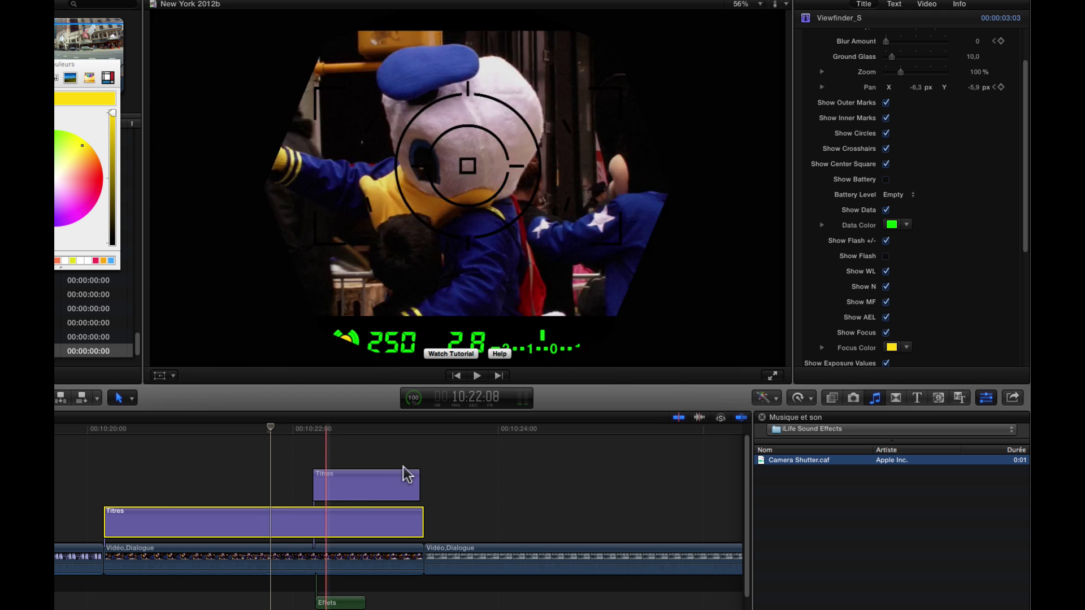
{"action": "left_click", "coordinate": [959, 398]}
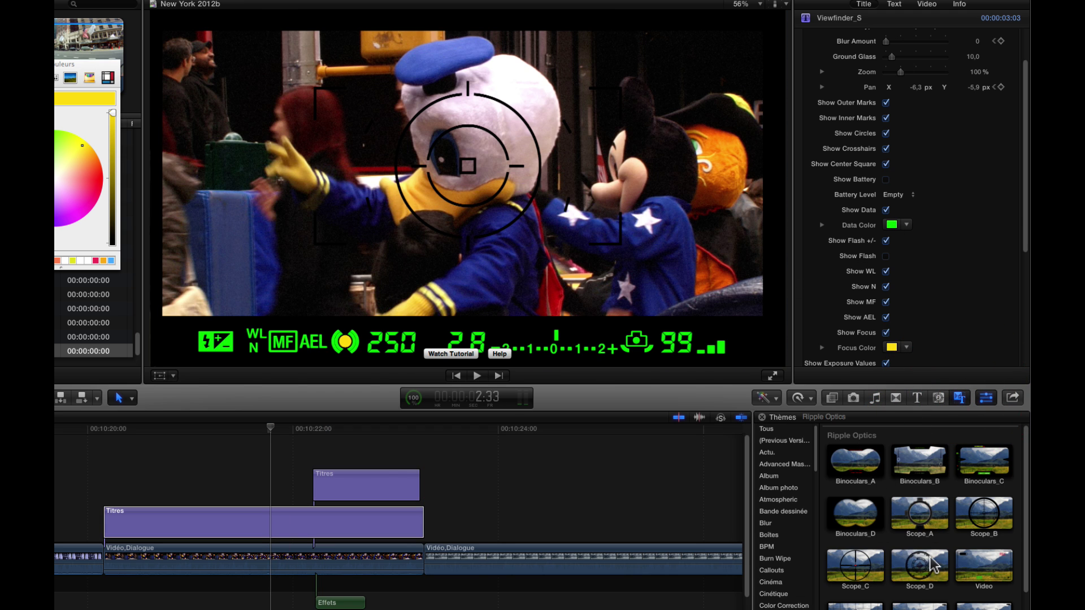
{"action": "scroll", "coordinate": [927, 568], "scroll_direction": "down", "scroll_amount": 2}
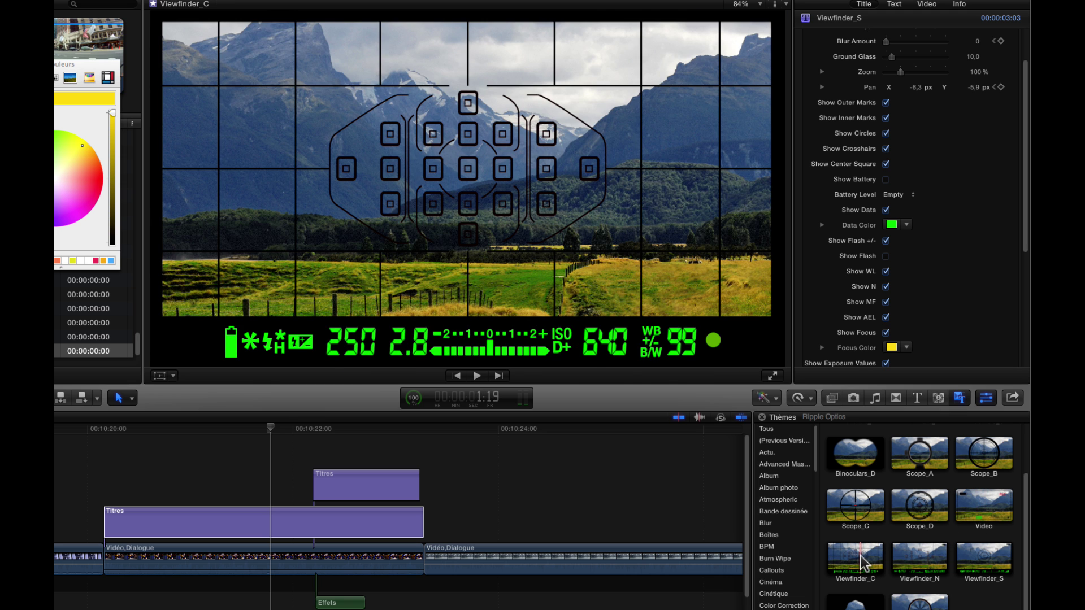
{"action": "left_click_drag", "start_coordinate": [856, 557], "coordinate": [243, 522]}
{"action": "left_click", "coordinate": [276, 527]}
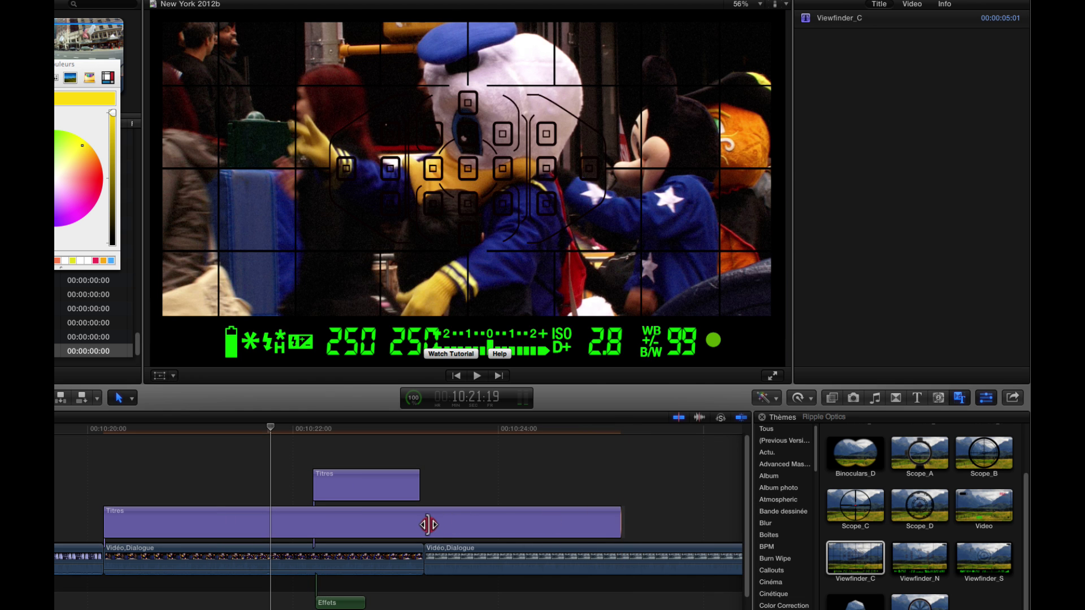
- Trim the end of the Viewfinder_C title to the end of the clip beneath, for a 3:03 duration, and play back the sequence
{"action": "left_click_drag", "start_coordinate": [423, 520], "coordinate": [423, 521]}
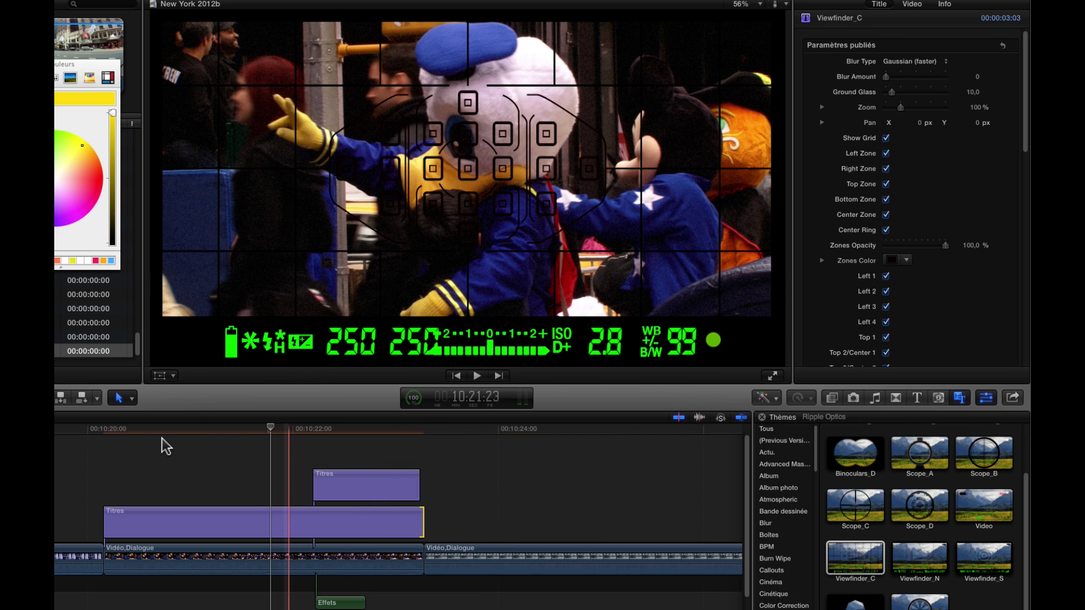
{"action": "key", "text": "space"}
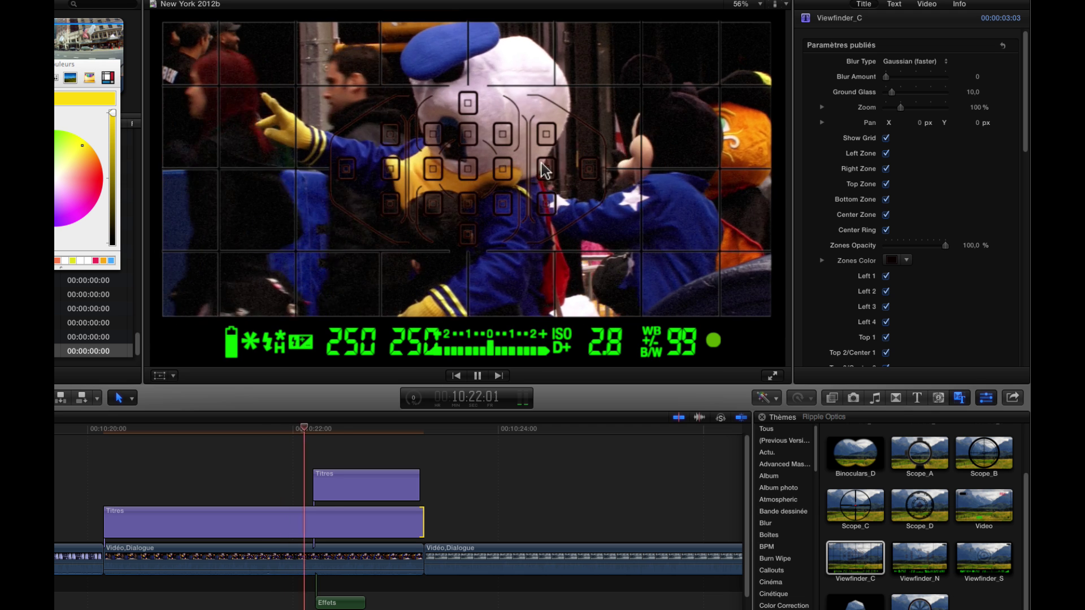
{"action": "key", "text": "space"}
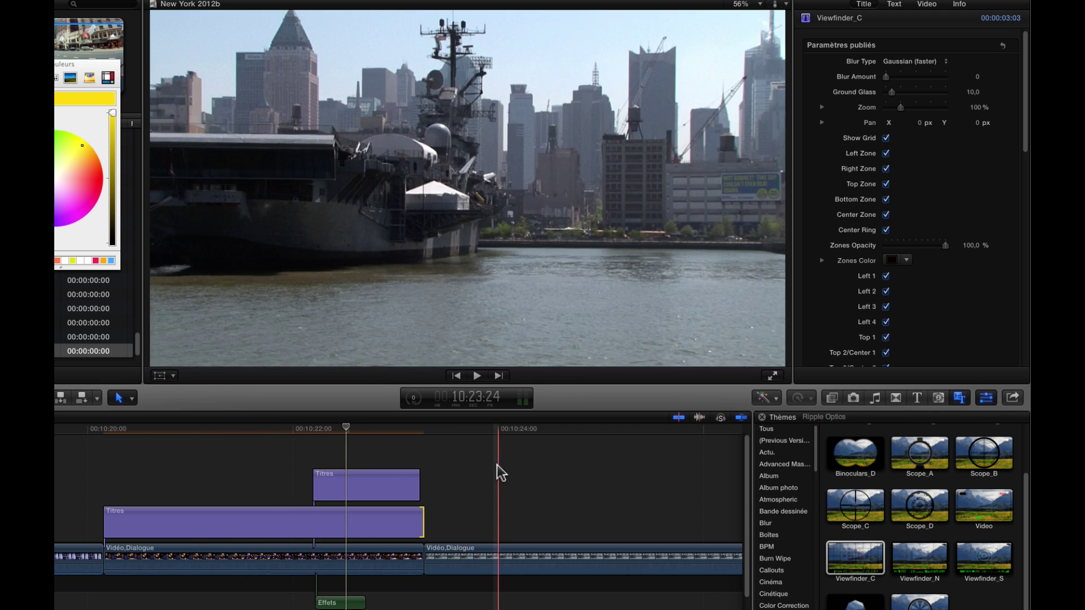
- Undo the trim of the Viewfinder_C title and its replacement of the Viewfinder_S title
{"action": "key", "text": "super+z"}
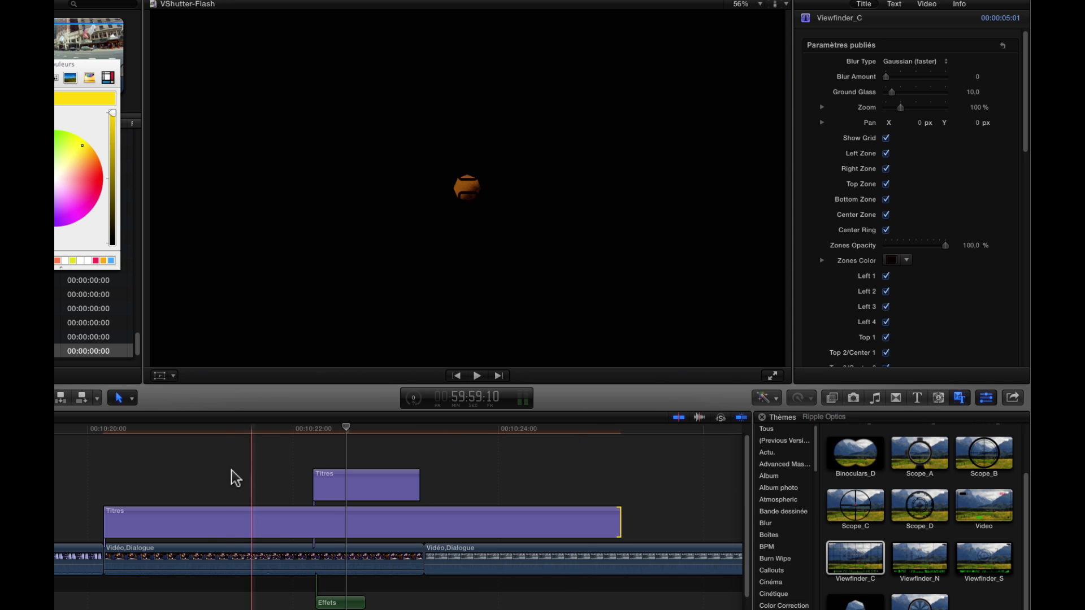
{"action": "key", "text": "Down"}
{"action": "key", "text": "alt+]"}
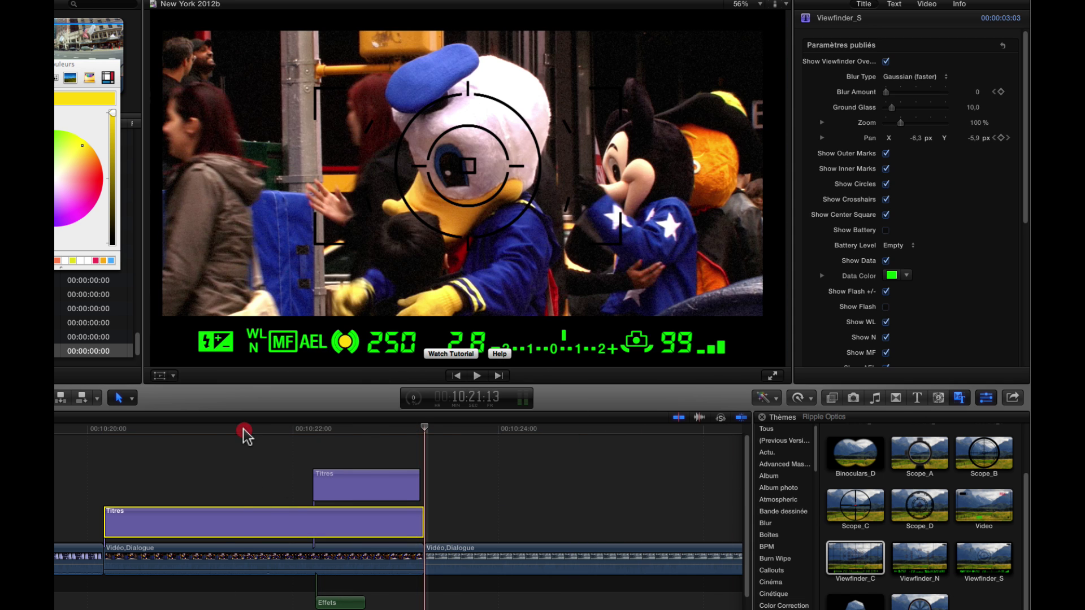
{"action": "left_click", "coordinate": [243, 430]}
- Add the Binoculars_A title from Ripple Optics above the harbour ship clip, matching its length, and play it back
{"action": "left_click", "coordinate": [534, 565]}
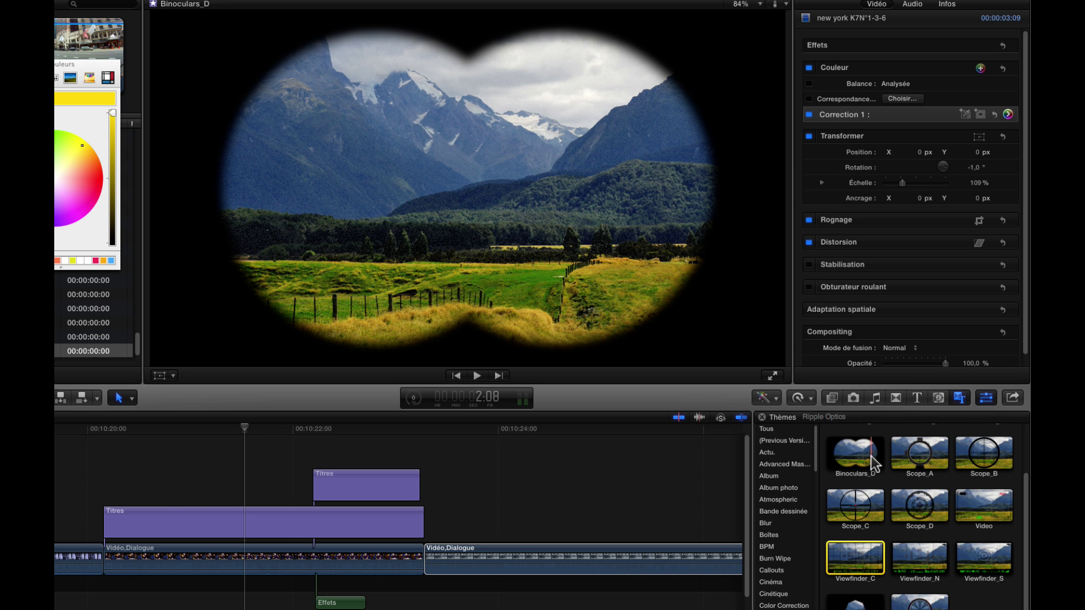
{"action": "scroll", "coordinate": [870, 464], "scroll_direction": "up", "scroll_amount": 2}
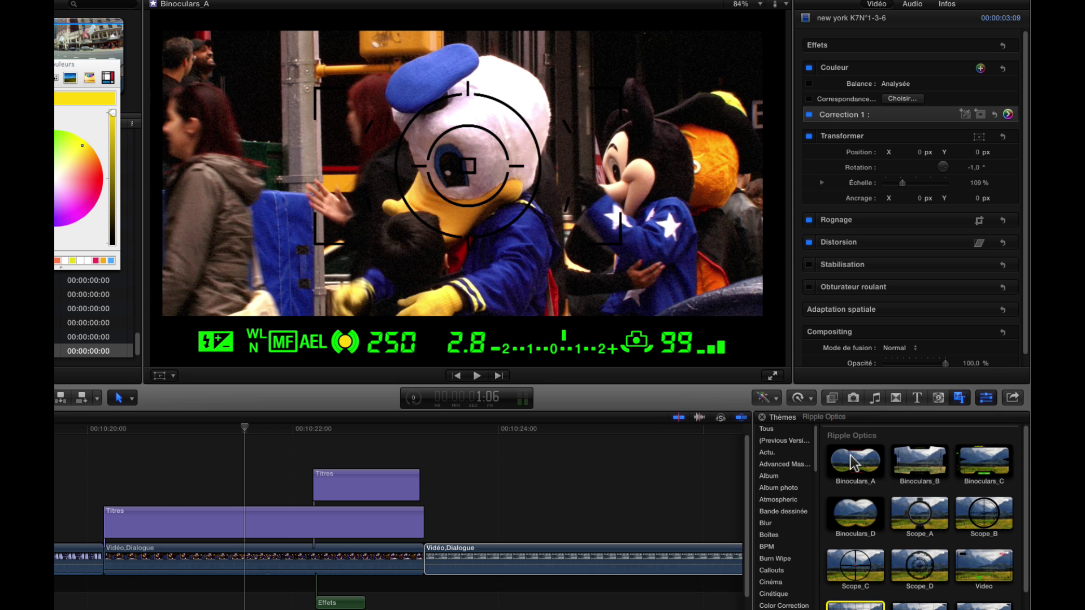
{"action": "left_click", "coordinate": [584, 555]}
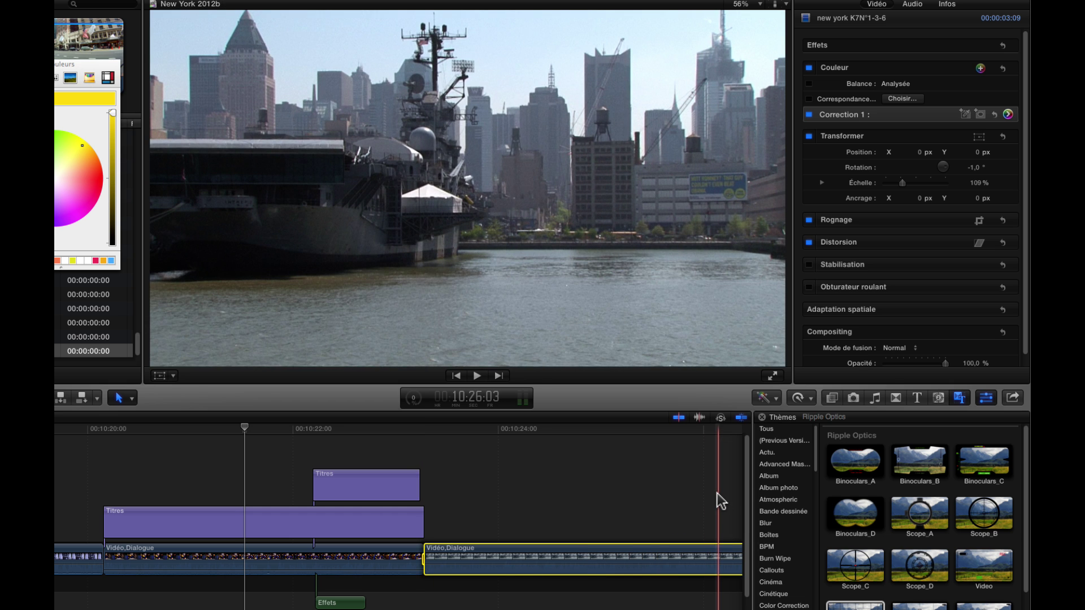
{"action": "scroll", "coordinate": [715, 494], "scroll_direction": "right", "scroll_amount": 5}
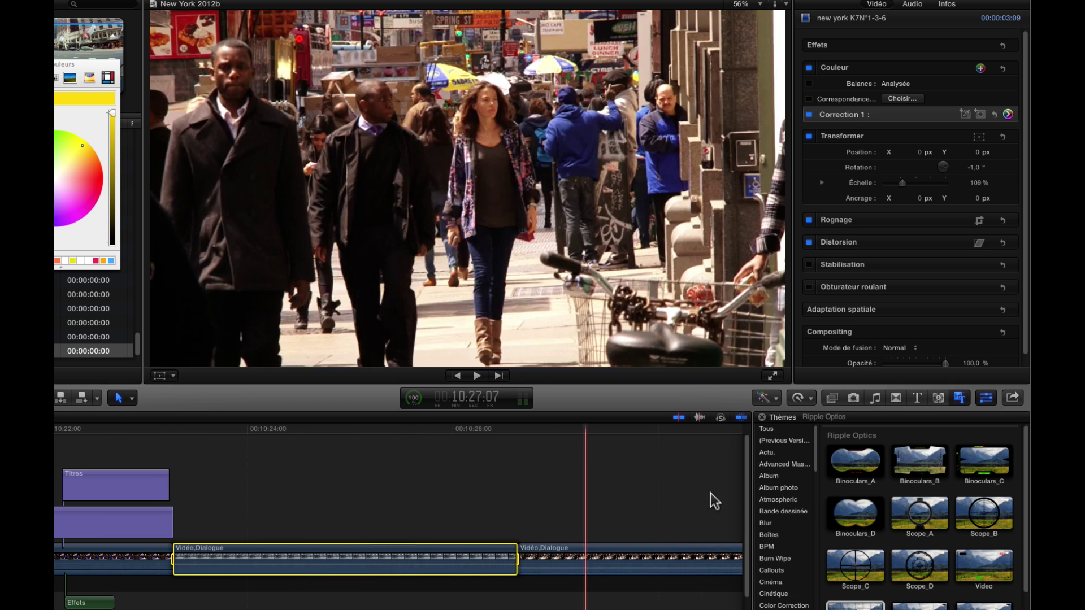
{"action": "left_click", "coordinate": [376, 567]}
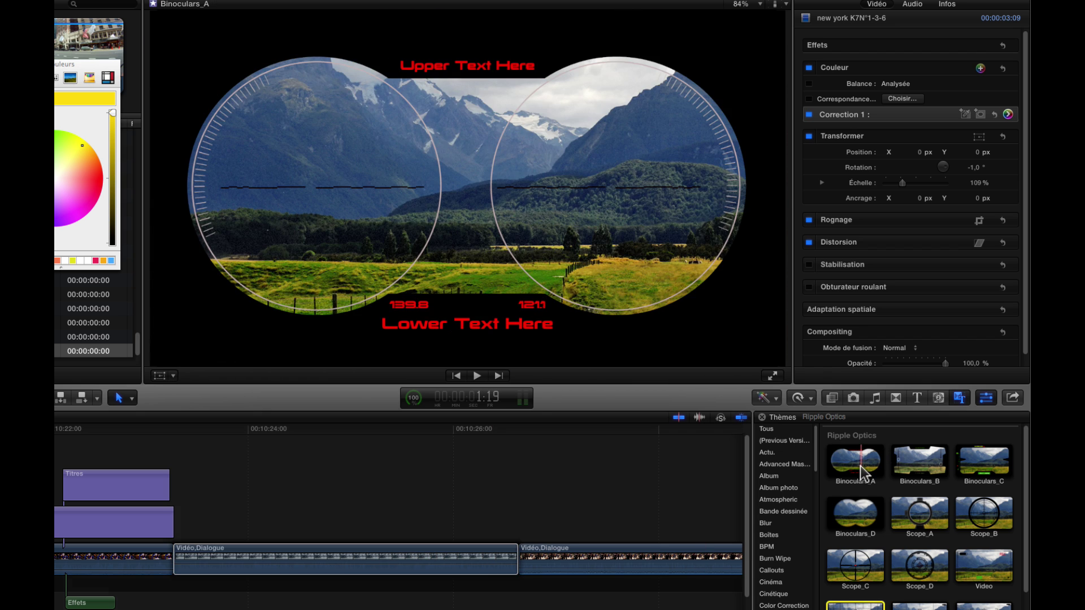
{"action": "double_click", "coordinate": [853, 461]}
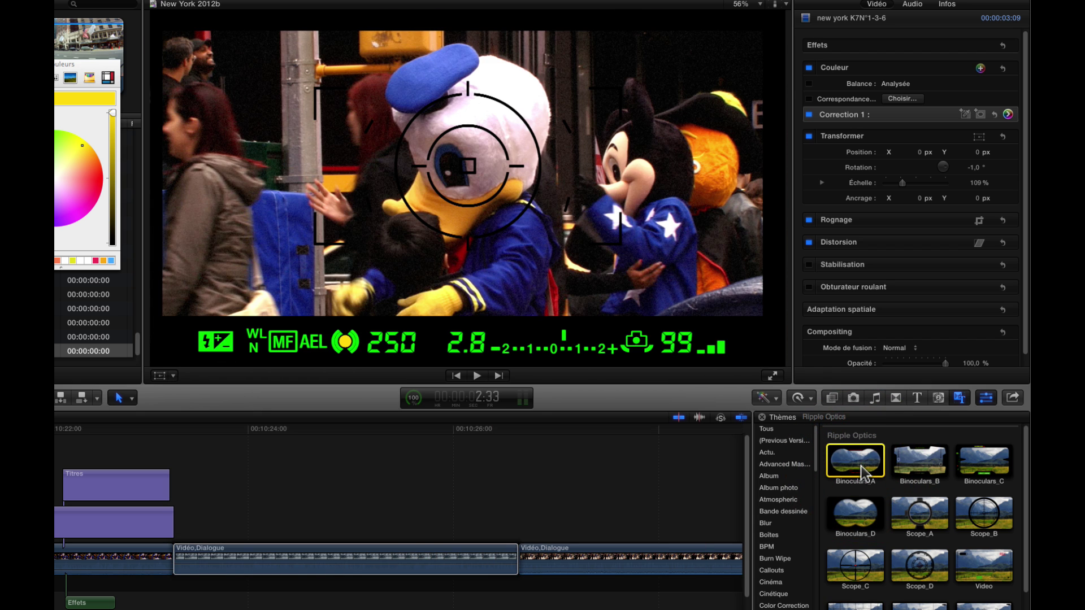
{"action": "key", "text": "super+4"}
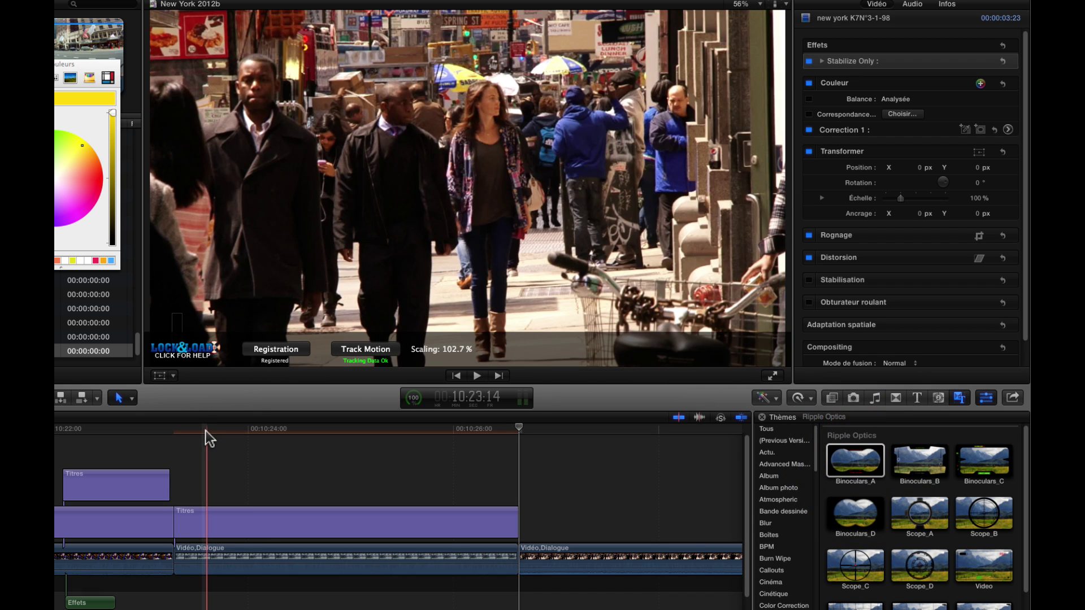
{"action": "key", "text": "space"}
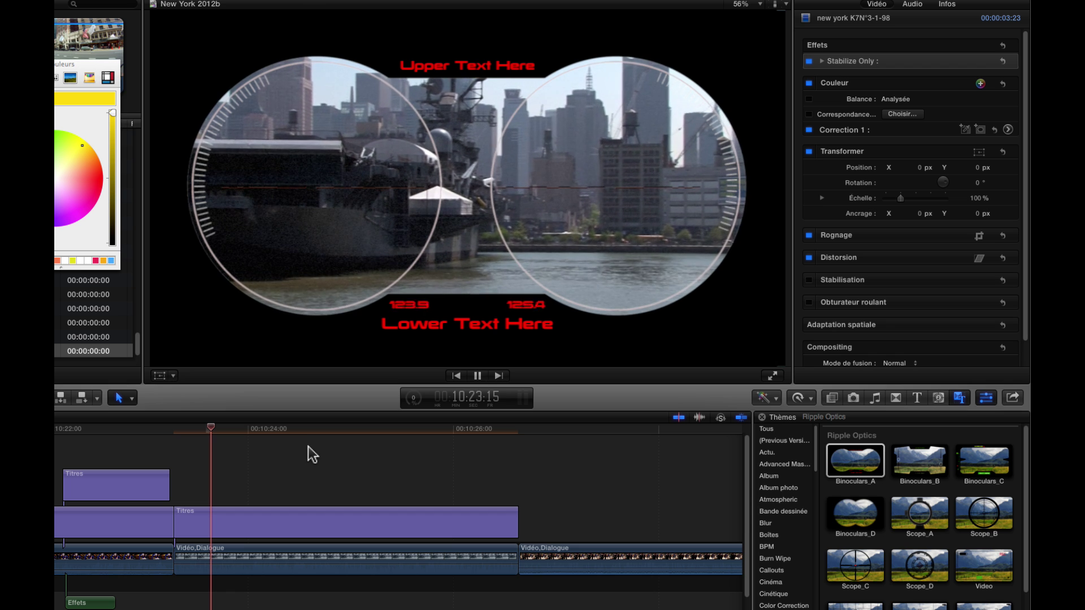
{"action": "key", "text": "space"}
- Animate the Binoculars_A title's Focus Blur from 25,07 at its start to 0 at 10:24:06 with keyframes
{"action": "left_click", "coordinate": [387, 281]}
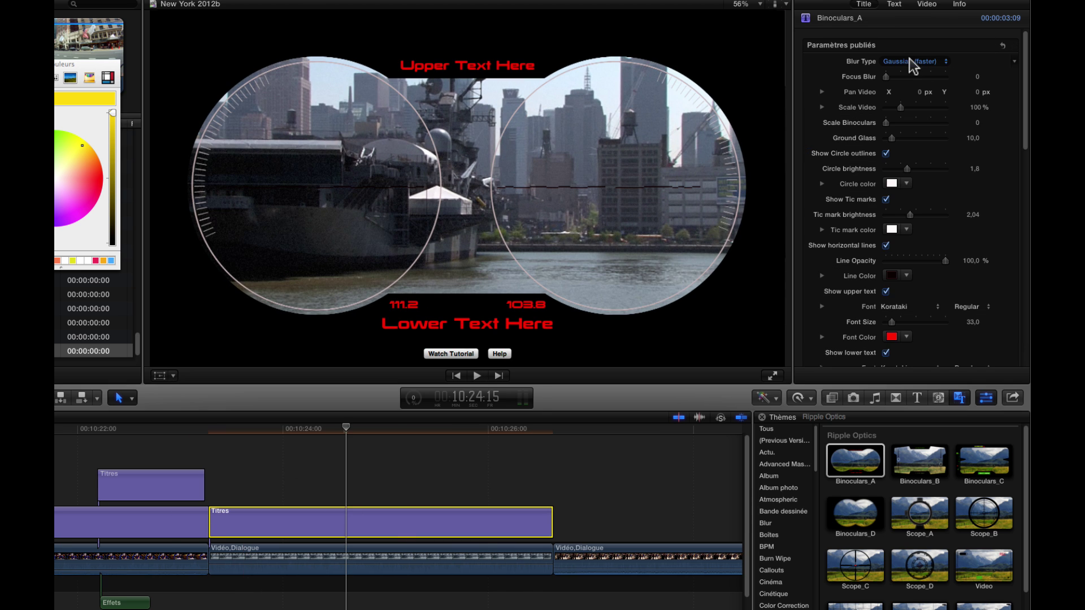
{"action": "mouse_move", "coordinate": [887, 77]}
{"action": "left_mouse_down"}
{"action": "mouse_move", "coordinate": [869, 79]}
{"action": "mouse_move", "coordinate": [892, 75]}
{"action": "left_mouse_up"}
{"action": "left_click_drag", "start_coordinate": [347, 433], "coordinate": [210, 444]}
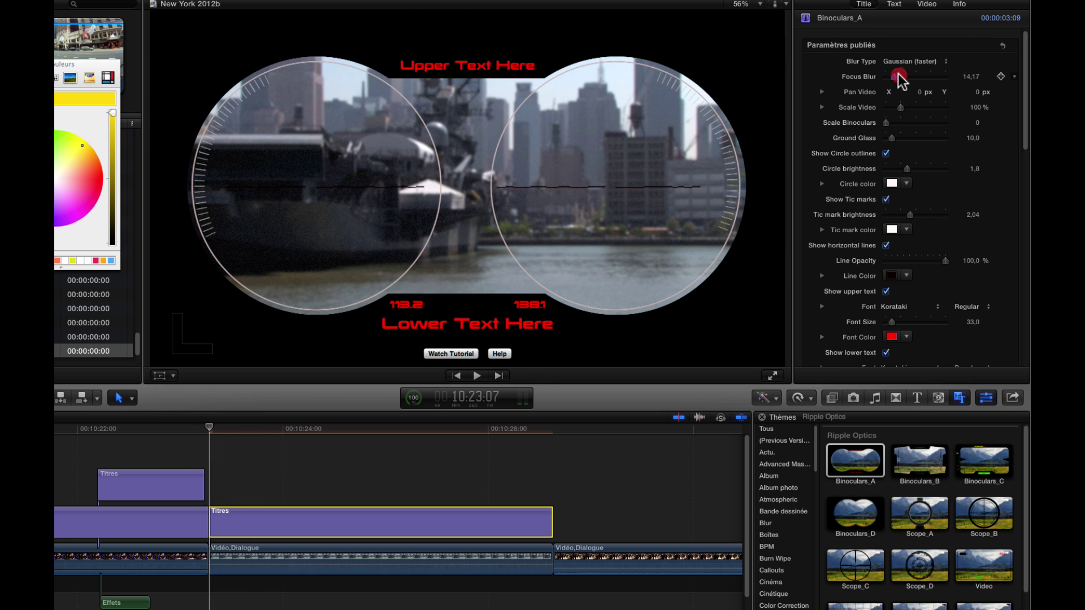
{"action": "left_click_drag", "start_coordinate": [896, 76], "coordinate": [901, 77]}
{"action": "left_click", "coordinate": [1001, 76]}
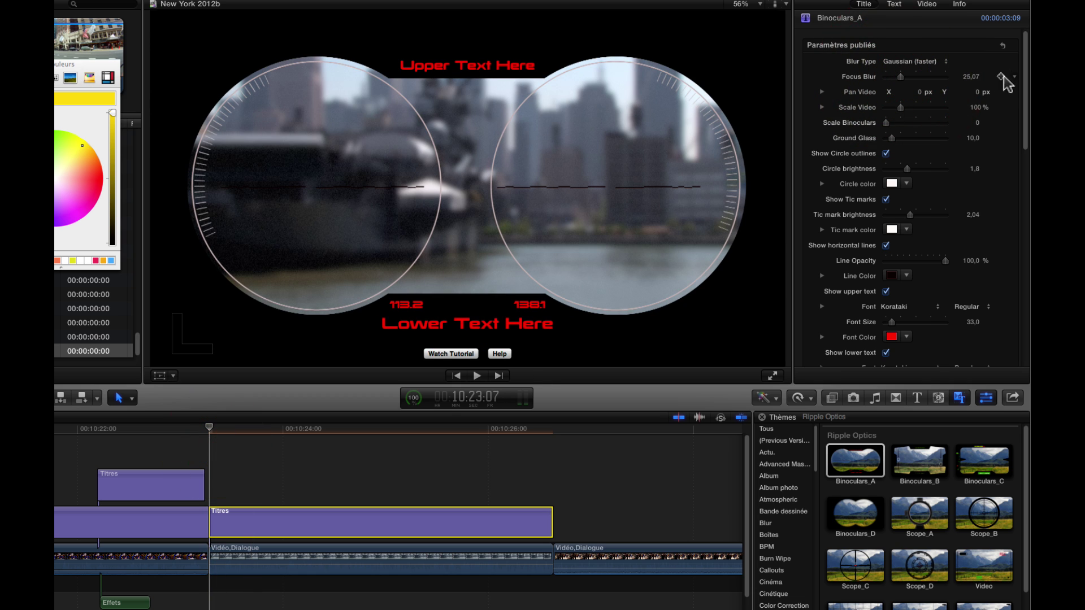
{"action": "left_click", "coordinate": [310, 436]}
{"action": "left_click_drag", "start_coordinate": [905, 75], "coordinate": [888, 77]}
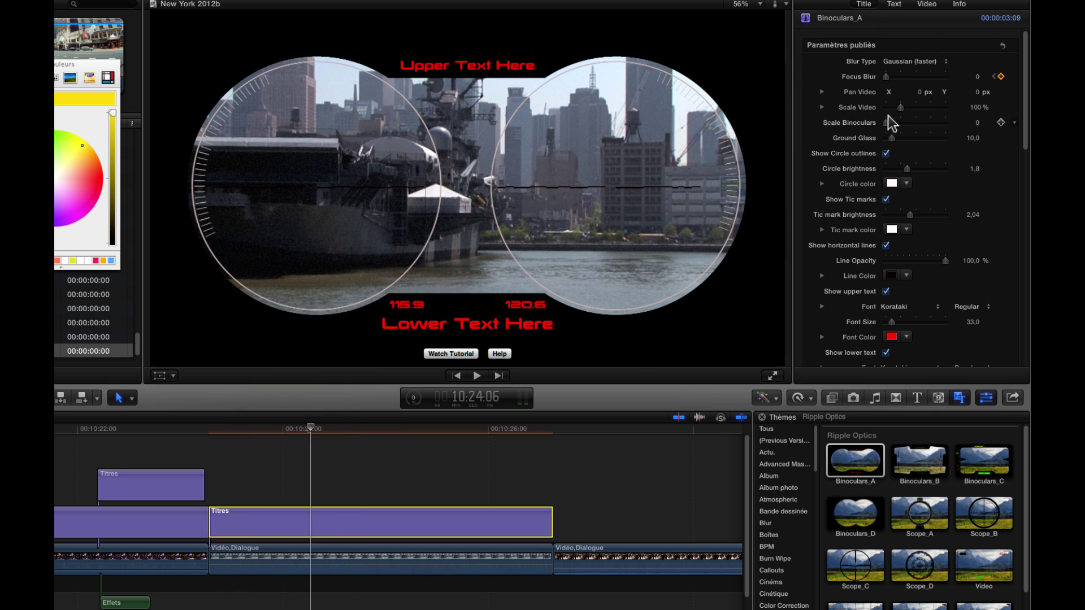
- Set Scale Video to 105 % and keyframe Pan Video X at -18,3 px at the start of the Binoculars_A title
{"action": "left_click", "coordinate": [900, 106]}
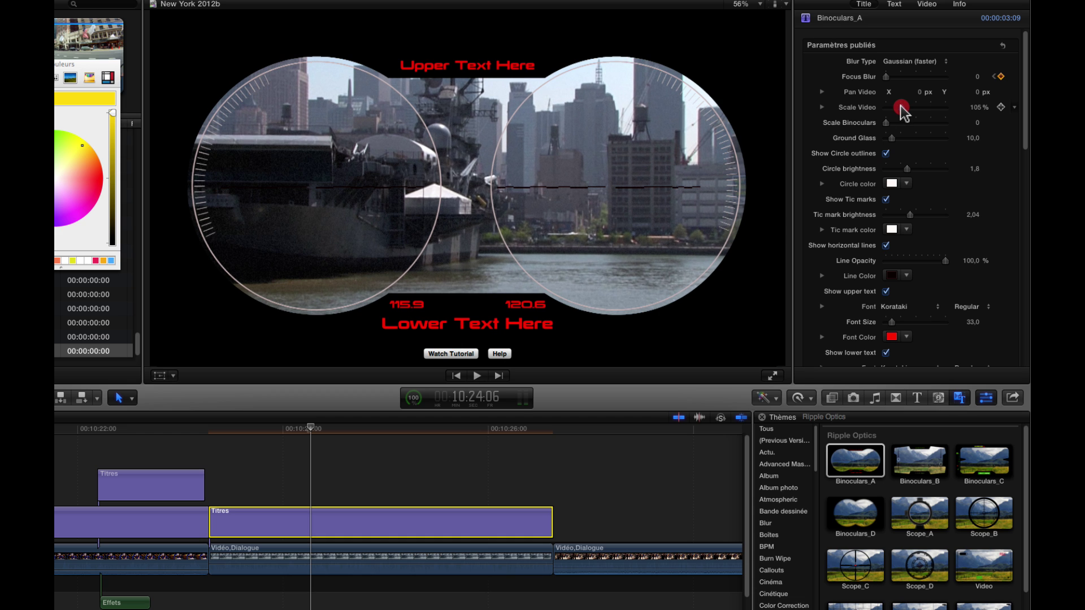
{"action": "left_click_drag", "start_coordinate": [918, 92], "coordinate": [915, 91]}
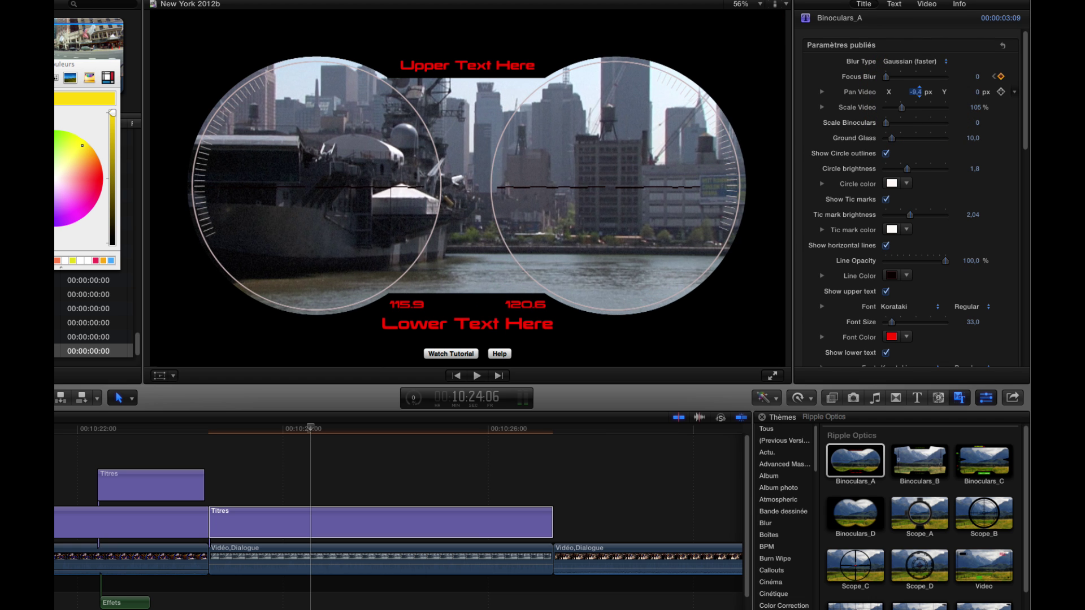
{"action": "left_click", "coordinate": [210, 447]}
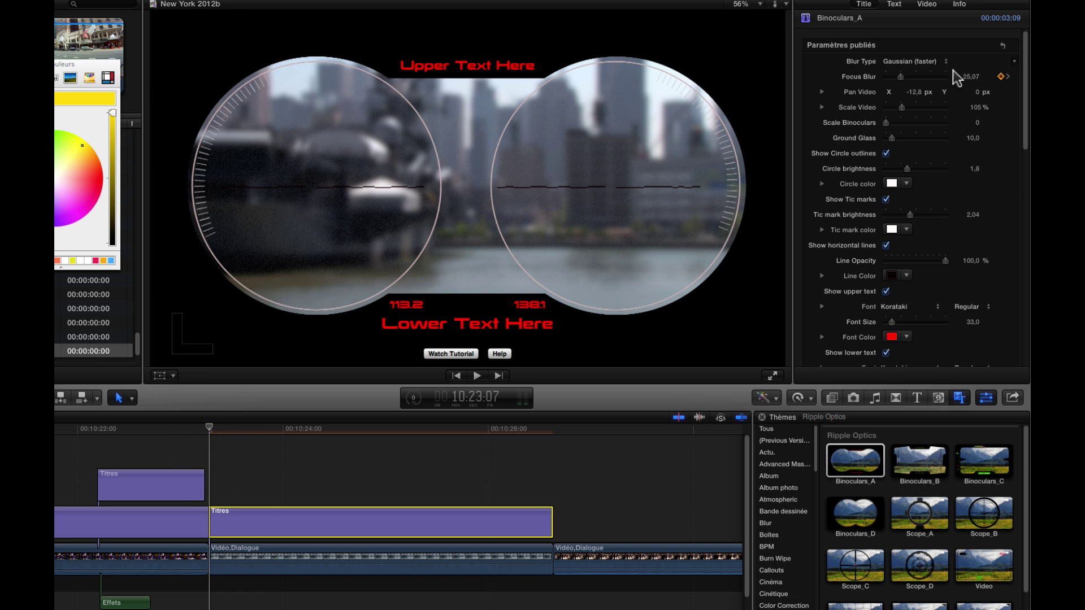
{"action": "left_click_drag", "start_coordinate": [915, 92], "coordinate": [909, 92]}
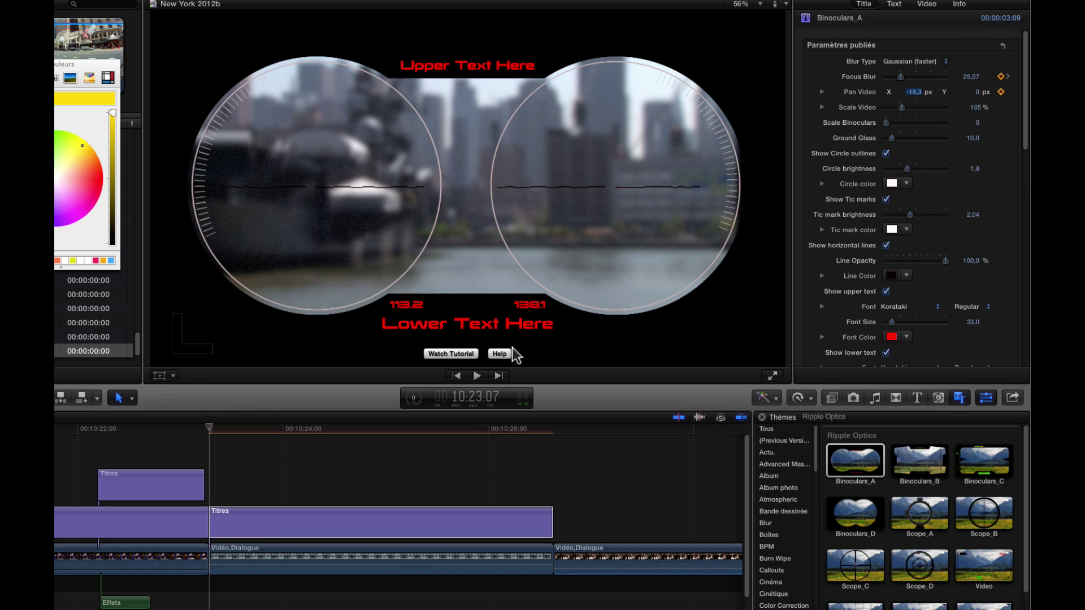
- Keyframe the Binoculars_A title's Pan Video X at 14,0 px at 10:24:10, after trying 0
{"action": "left_click_drag", "start_coordinate": [208, 425], "coordinate": [326, 434]}
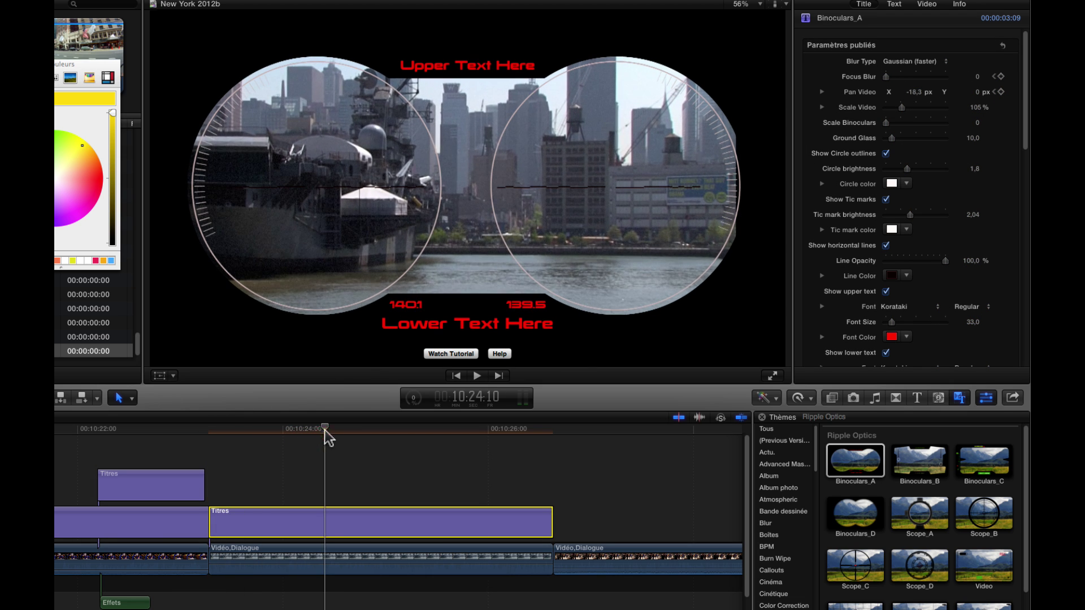
{"action": "left_click", "coordinate": [915, 92]}
{"action": "type", "text": "0"}
{"action": "key", "text": "Return"}
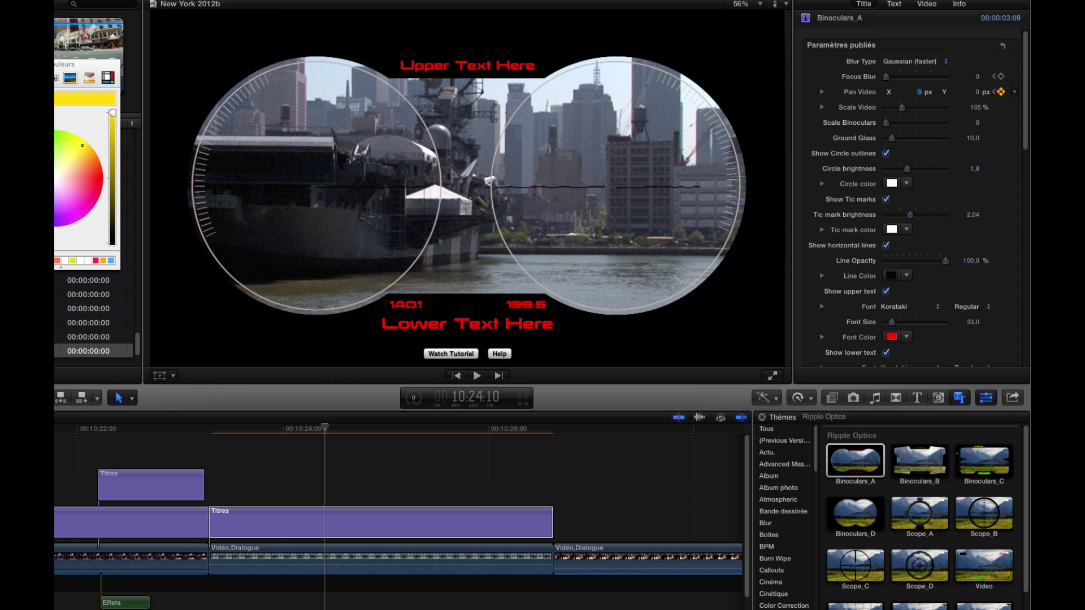
{"action": "mouse_move", "coordinate": [924, 97]}
{"action": "left_mouse_down"}
{"action": "mouse_move", "coordinate": [916, 97]}
{"action": "mouse_move", "coordinate": [926, 97]}
{"action": "left_mouse_up"}
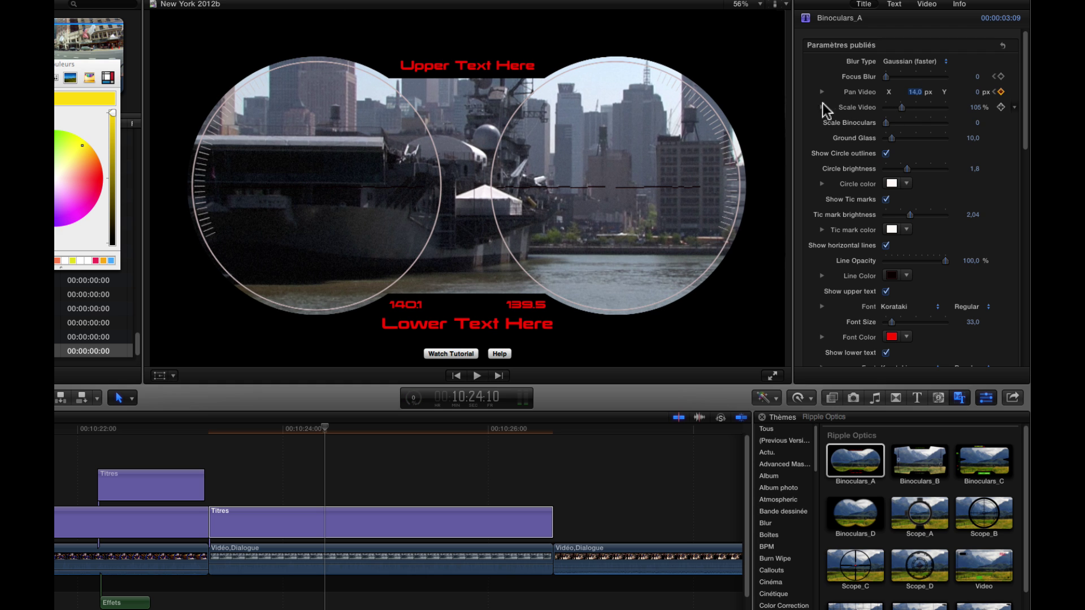
- Set Scale Binoculars to 2,6 and Ground Glass to 6,74, keeping the circle outlines shown
{"action": "mouse_move", "coordinate": [889, 126]}
{"action": "left_mouse_down"}
{"action": "mouse_move", "coordinate": [941, 139]}
{"action": "mouse_move", "coordinate": [896, 139]}
{"action": "left_mouse_up"}
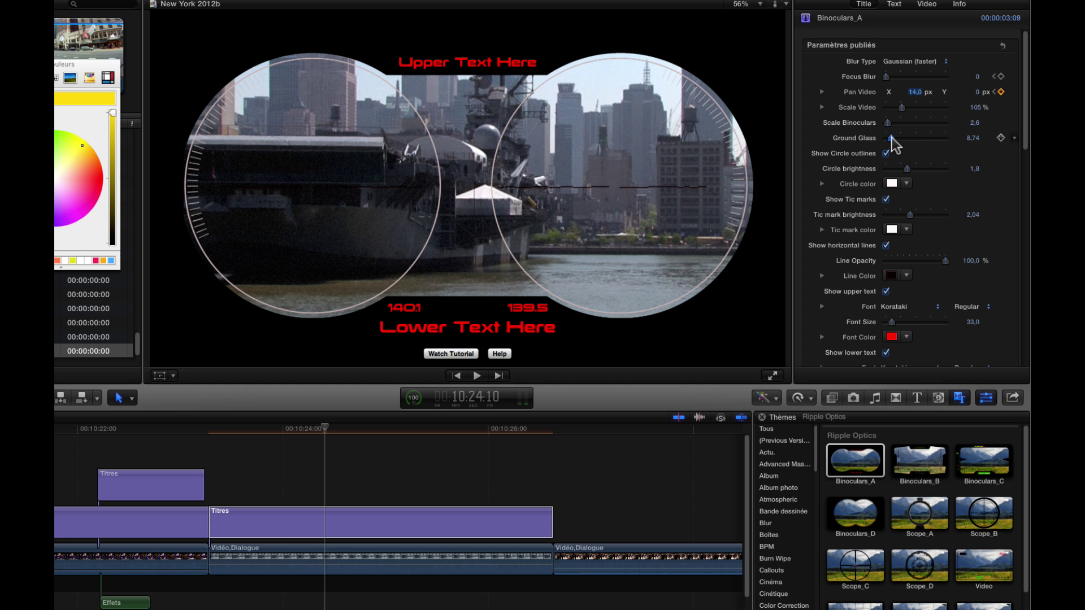
{"action": "left_click_drag", "start_coordinate": [890, 138], "coordinate": [891, 138]}
{"action": "left_click", "coordinate": [886, 153]}
- Color the binocular circles yellow and the tic marks red, with Tic mark brightness at 3,78
{"action": "left_click", "coordinate": [891, 184]}
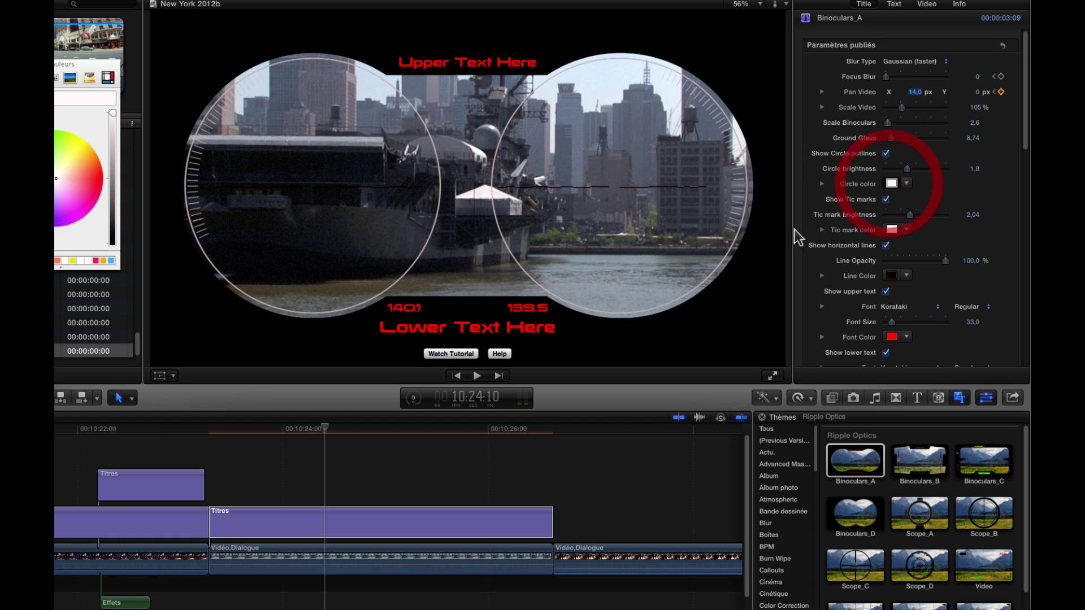
{"action": "left_click", "coordinate": [71, 261]}
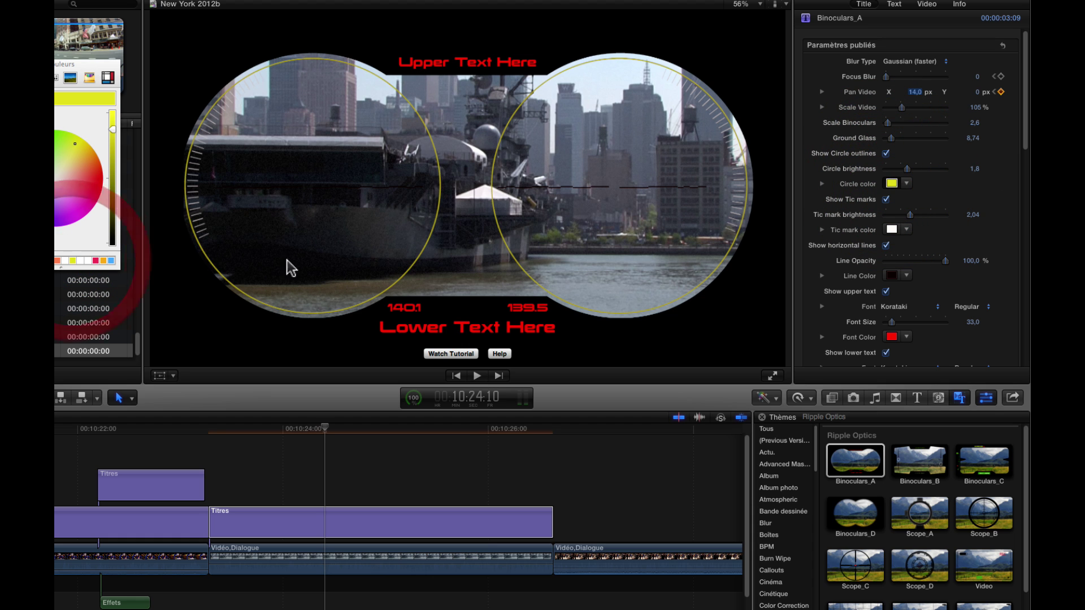
{"action": "left_click", "coordinate": [891, 229]}
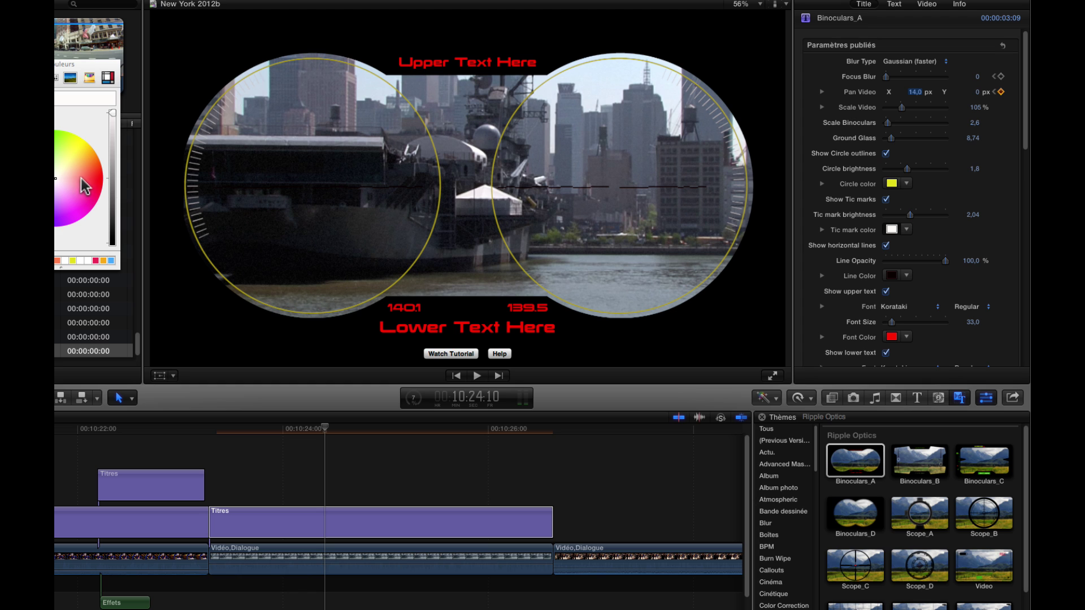
{"action": "left_click", "coordinate": [46, 258]}
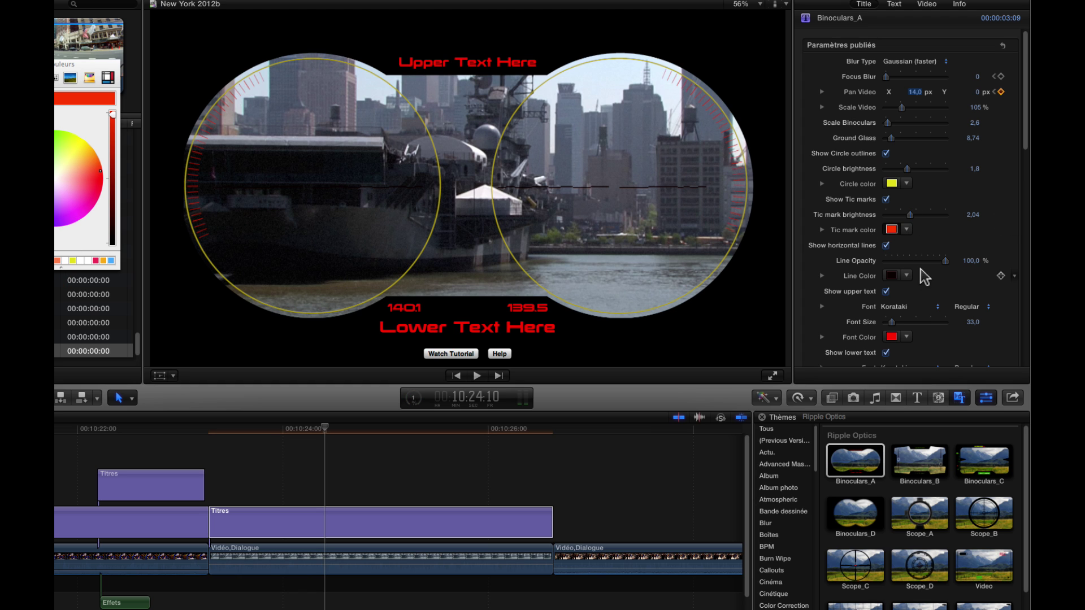
{"action": "mouse_move", "coordinate": [911, 215]}
{"action": "left_mouse_down"}
{"action": "mouse_move", "coordinate": [944, 218]}
{"action": "mouse_move", "coordinate": [928, 217]}
{"action": "left_mouse_up"}
- Change the horizontal lines' color to light grey and their Line Opacity to 66,71 %
{"action": "left_click", "coordinate": [891, 276]}
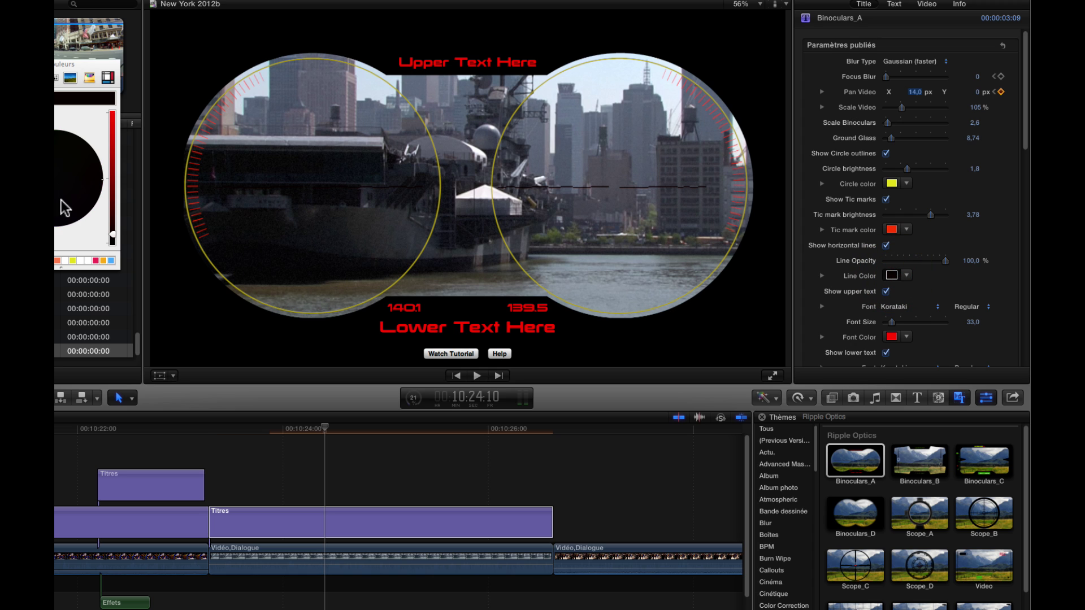
{"action": "left_click", "coordinate": [111, 176]}
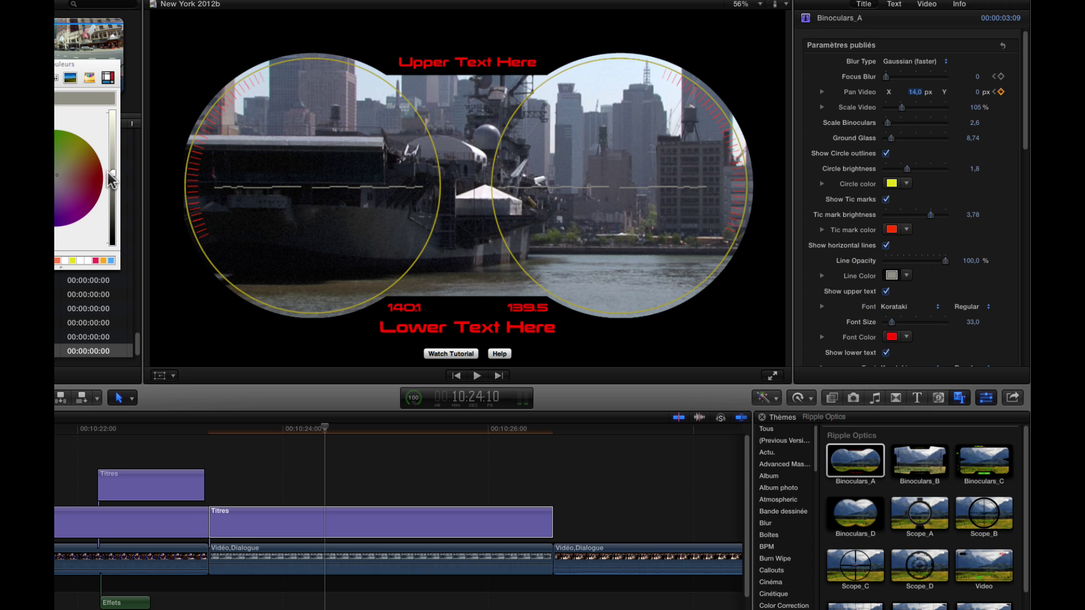
{"action": "left_click_drag", "start_coordinate": [901, 261], "coordinate": [927, 268]}
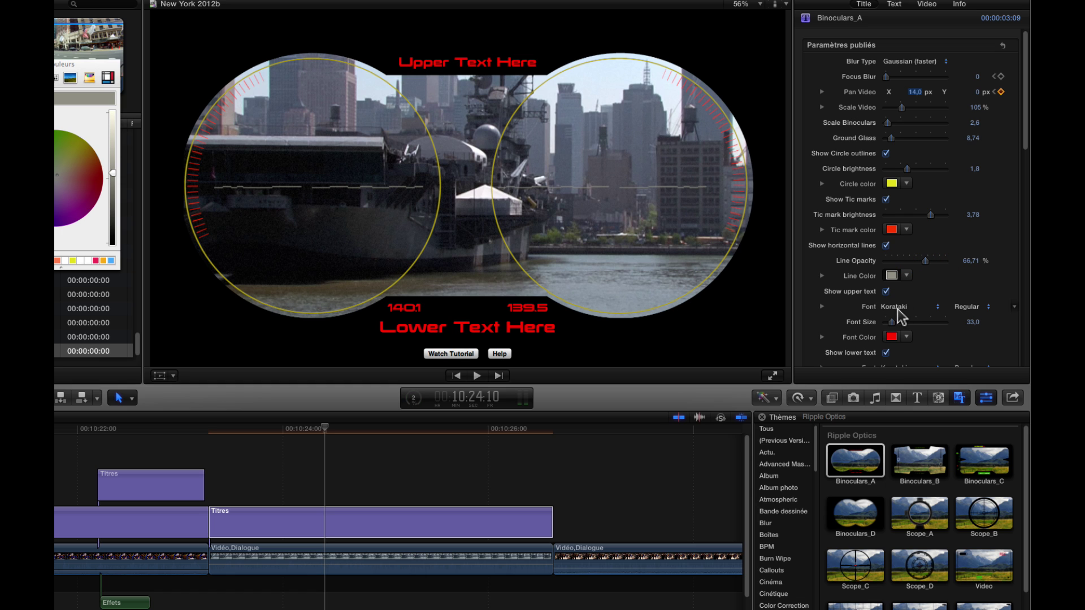
- Replace the upper text of the Binoculars_A title with "New York Pier"
{"action": "double_click", "coordinate": [452, 64]}
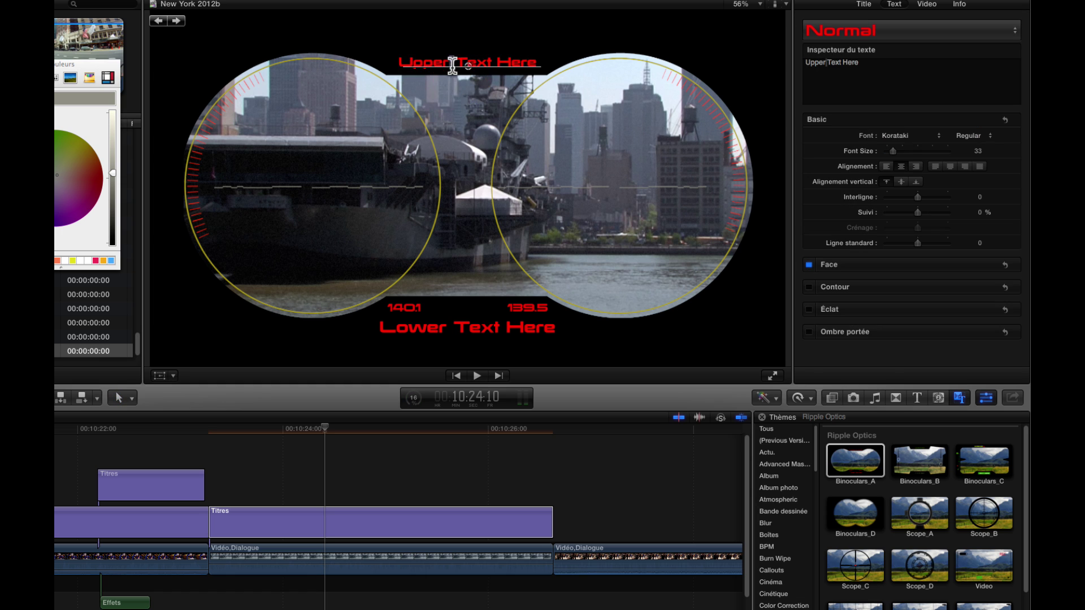
{"action": "left_click", "coordinate": [888, 65]}
{"action": "key", "text": "super+a"}
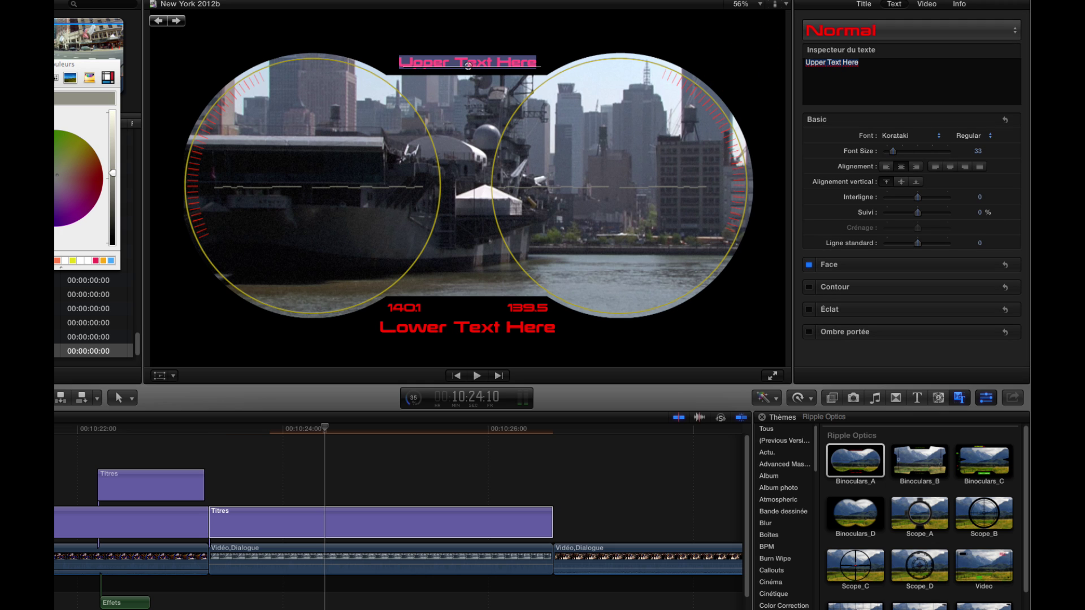
{"action": "type", "text": "New"}
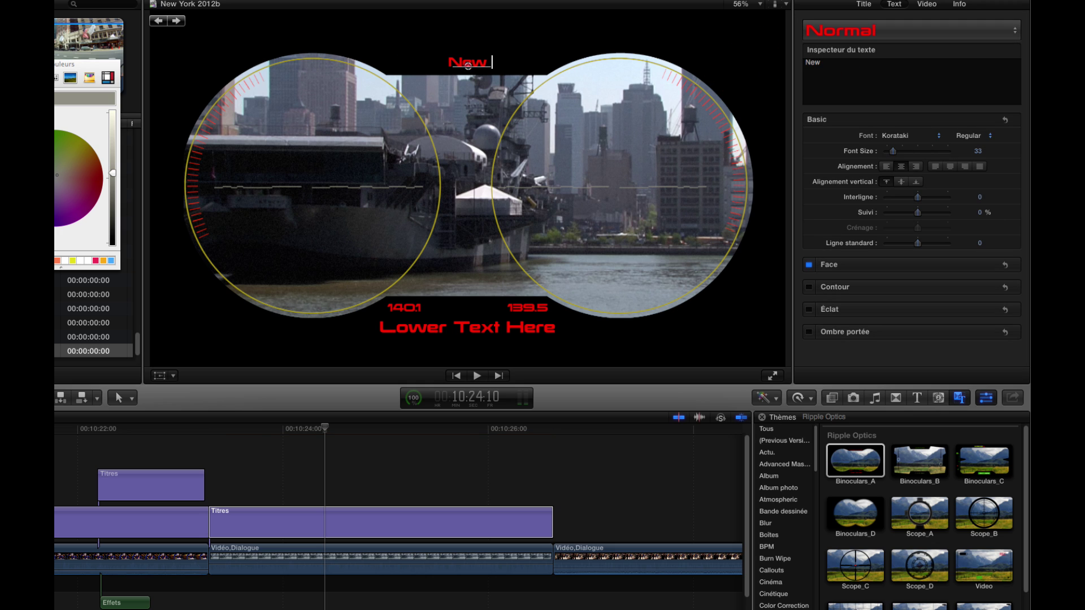
{"action": "type", "text": " York Pier"}
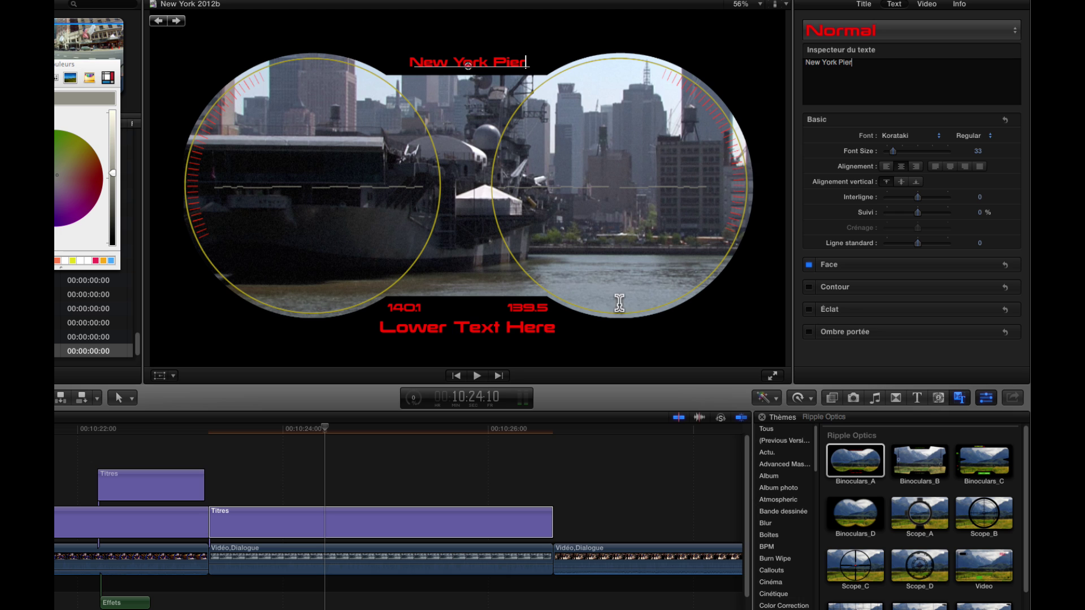
- Replace the lower text of the Binoculars_A title with "Porte avion"
{"action": "double_click", "coordinate": [503, 328]}
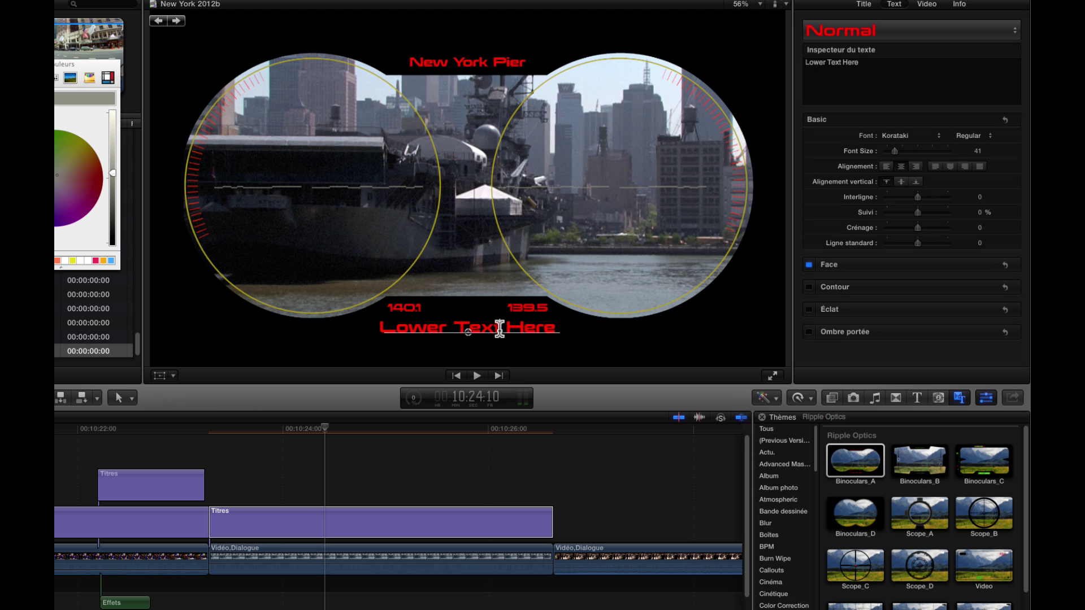
{"action": "triple_click", "coordinate": [875, 61]}
{"action": "left_click", "coordinate": [738, 57]}
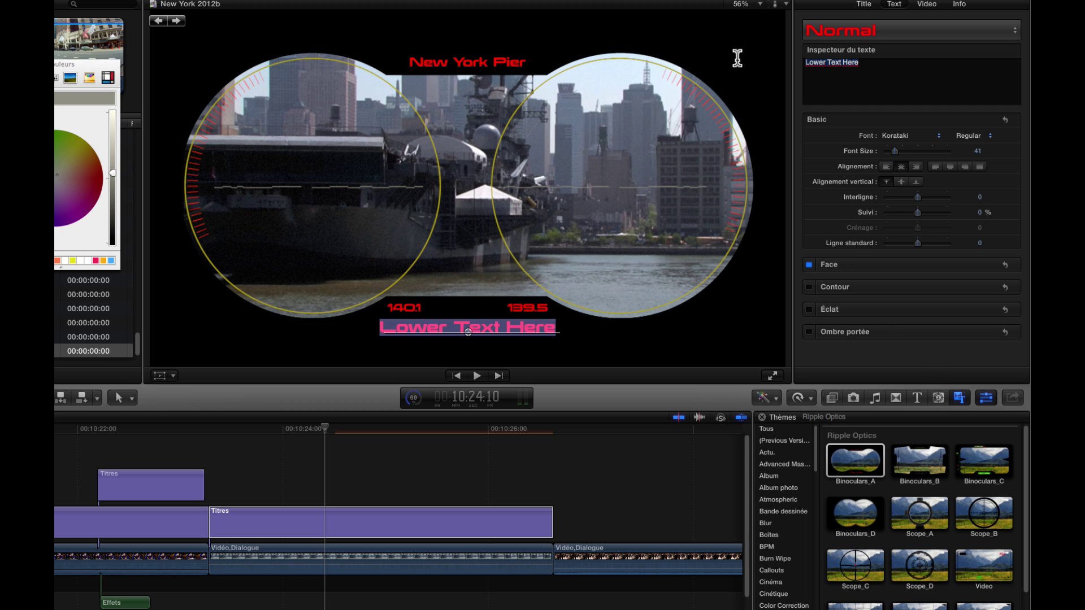
{"action": "type", "text": "Porte avion"}
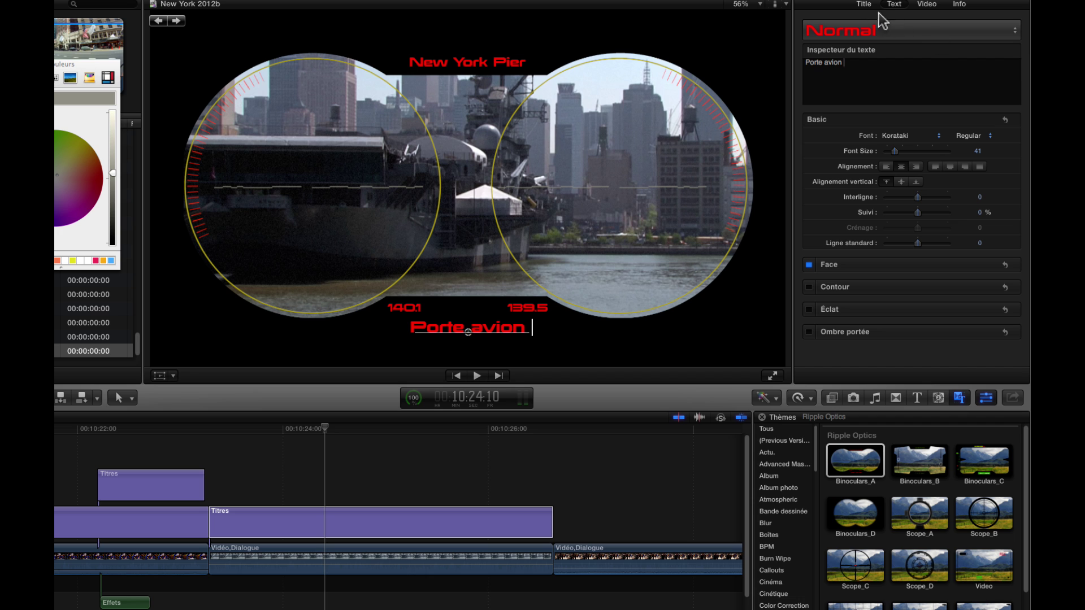
- Examine the title's number animation parameters and play the binoculars clip from its start to review the numbers
{"action": "left_click", "coordinate": [863, 5]}
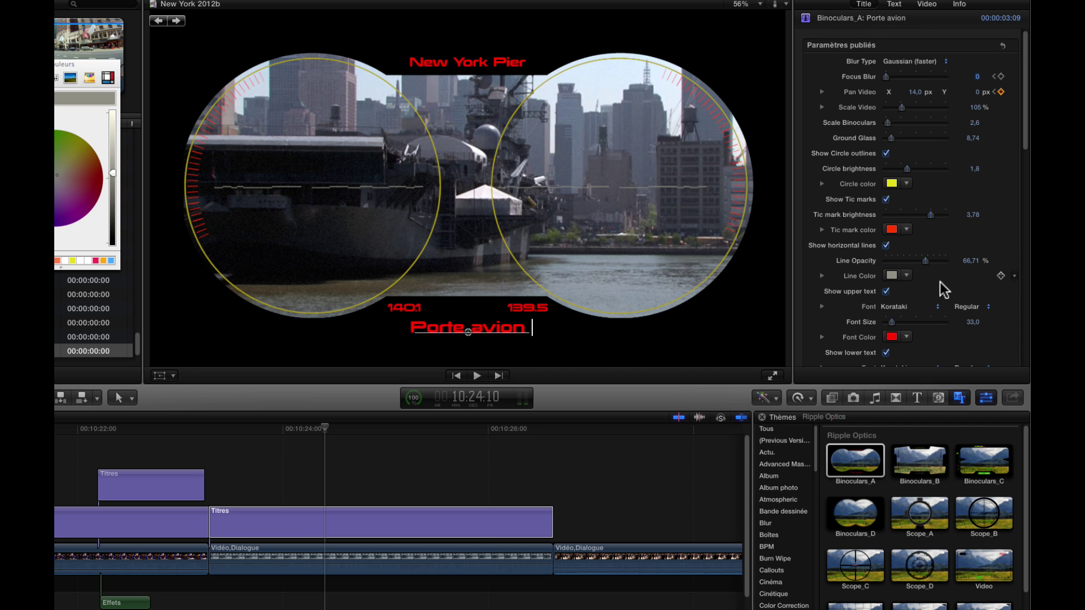
{"action": "scroll", "coordinate": [941, 282], "scroll_direction": "down", "scroll_amount": 10}
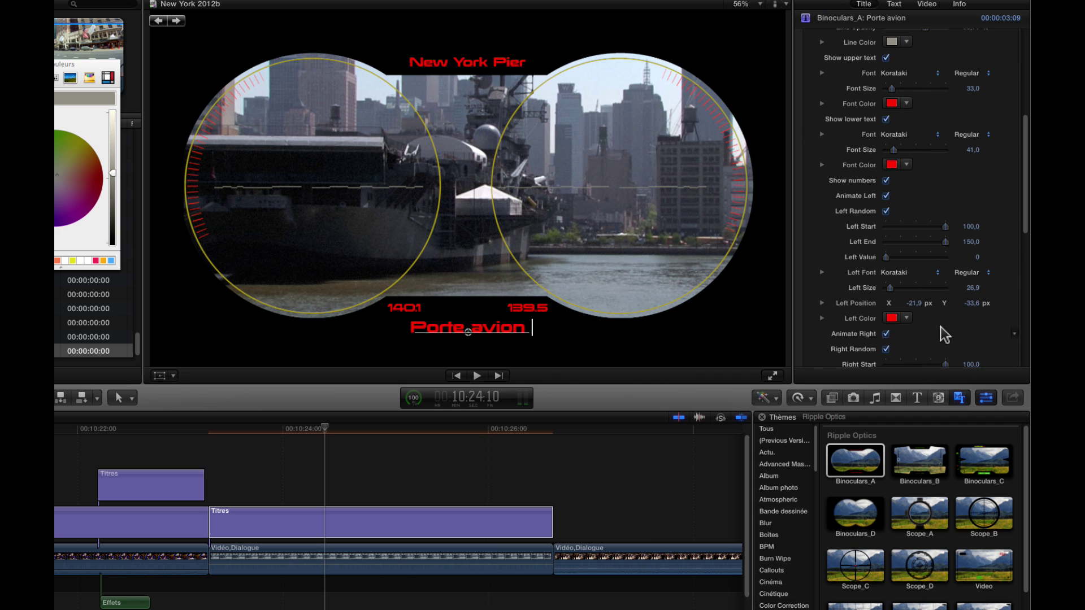
{"action": "scroll", "coordinate": [945, 334], "scroll_direction": "down", "scroll_amount": 4}
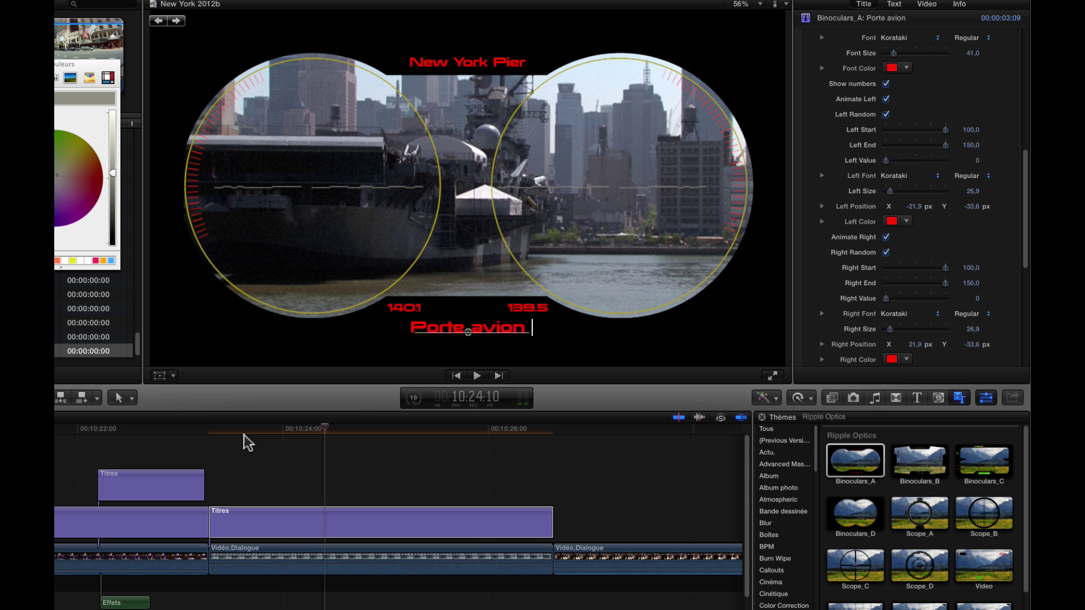
{"action": "left_click", "coordinate": [296, 439]}
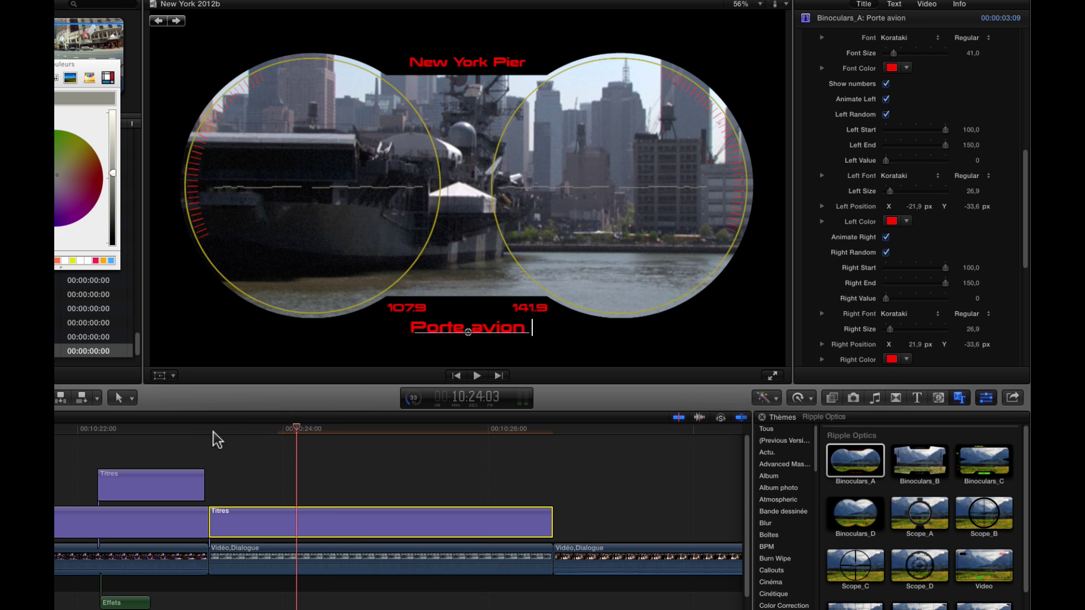
{"action": "left_click", "coordinate": [212, 433]}
{"action": "key", "text": "space"}
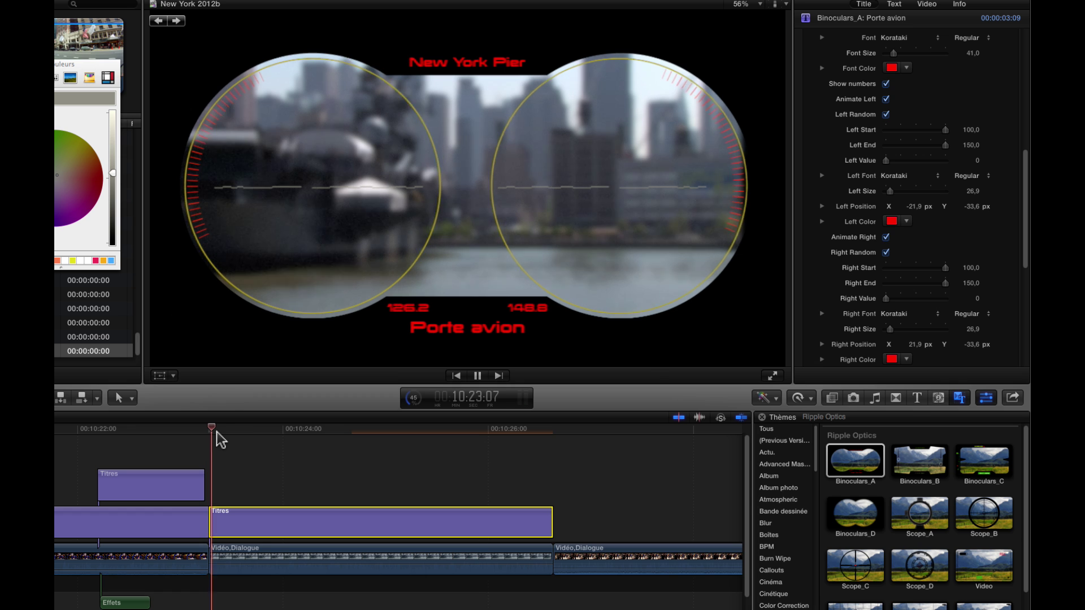
{"action": "key", "text": "space"}
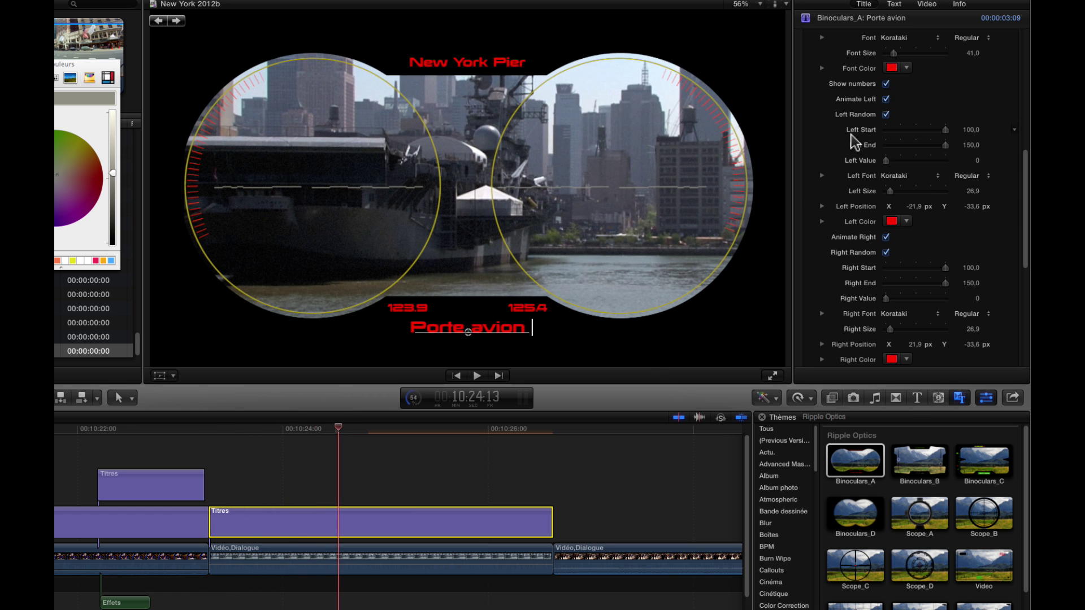
- Set the left number's Left Start to 7,0 and Left End to 16,0, and play the clip to check the range
{"action": "left_click_drag", "start_coordinate": [939, 129], "coordinate": [898, 152]}
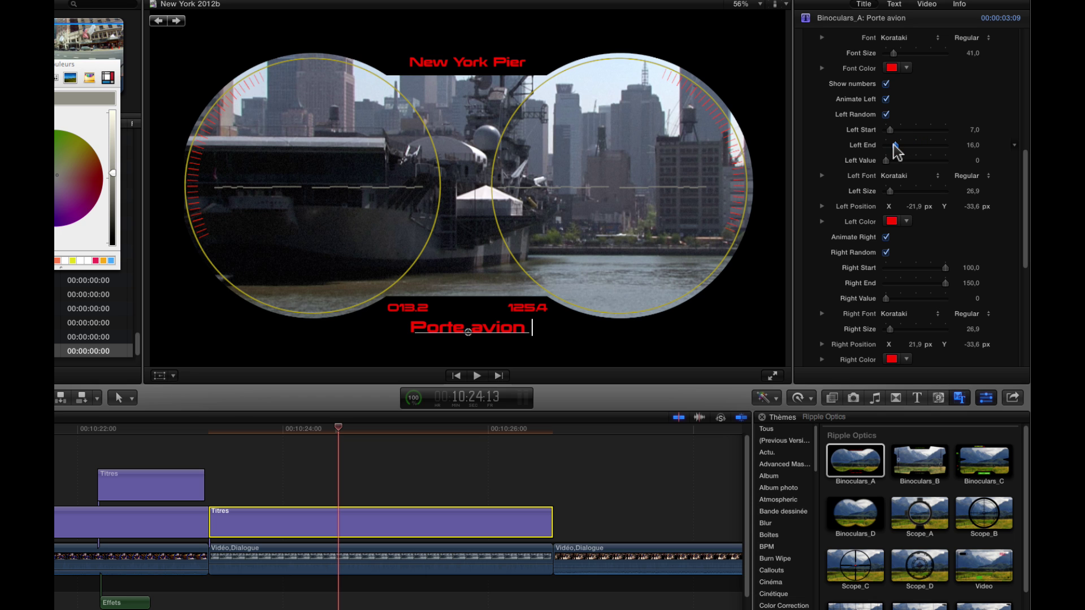
{"action": "left_click", "coordinate": [191, 442]}
{"action": "left_click", "coordinate": [207, 432]}
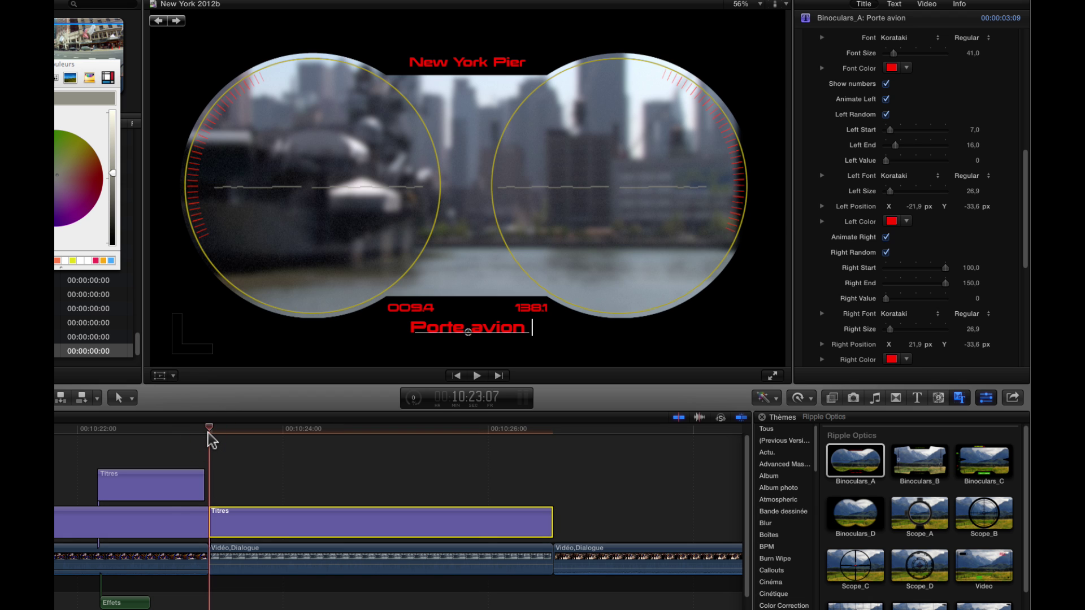
{"action": "key", "text": "space"}
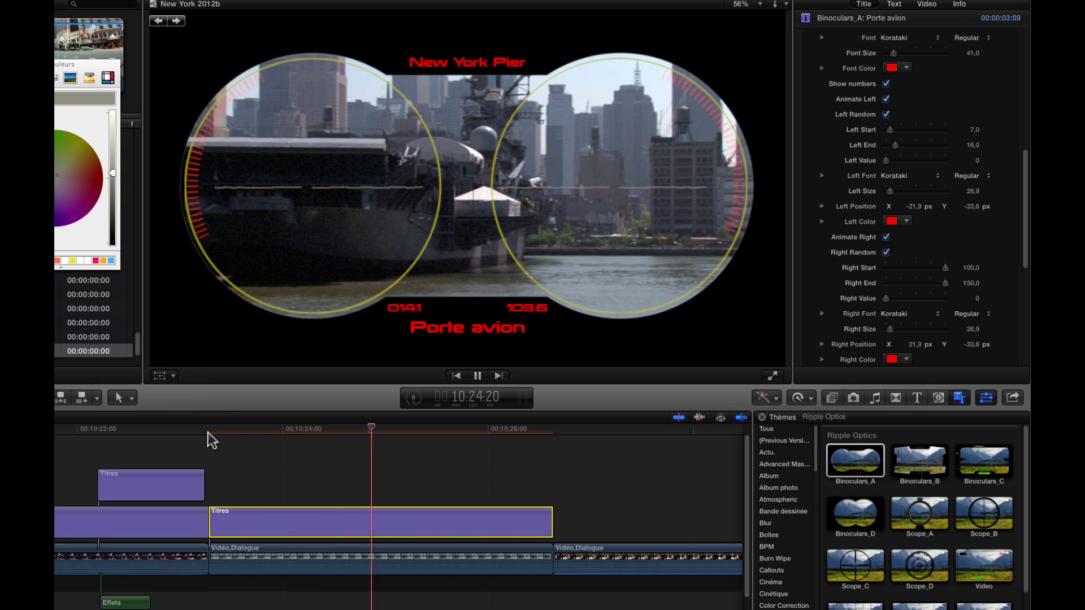
{"action": "key", "text": "space"}
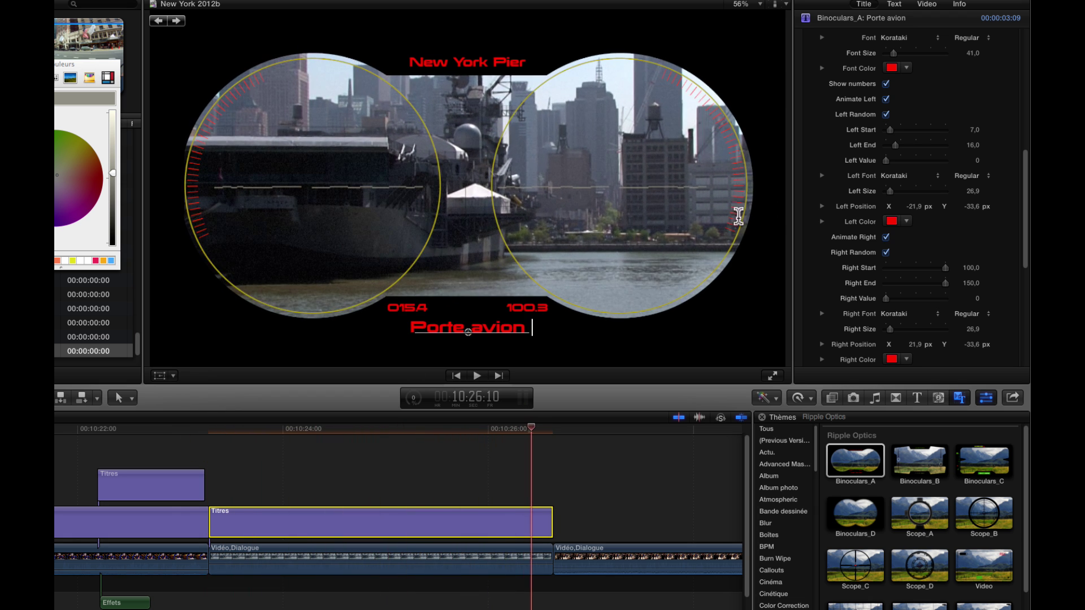
- Turn off Left Random for the left number and play the clip from its start to check the count
{"action": "left_click", "coordinate": [886, 114]}
{"action": "left_click", "coordinate": [211, 432]}
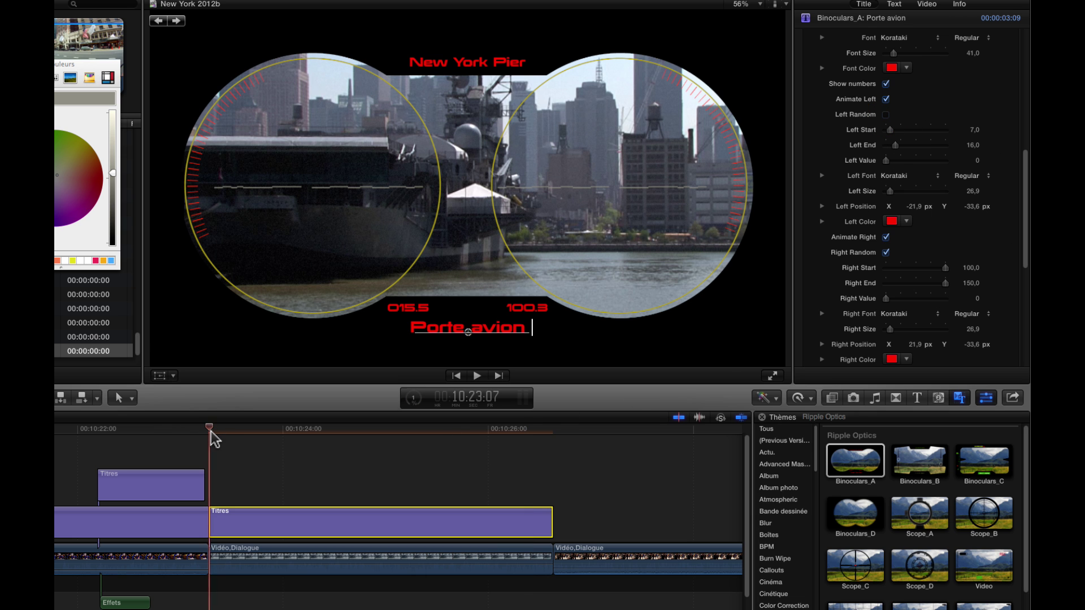
{"action": "key", "text": "space"}
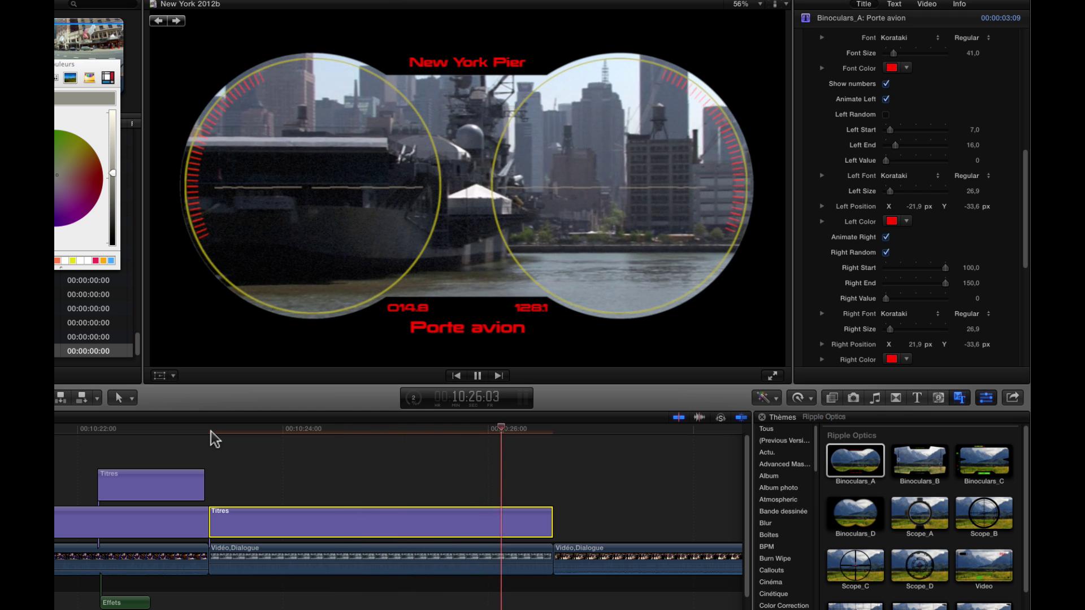
{"action": "left_click", "coordinate": [323, 433]}
{"action": "left_click", "coordinate": [330, 431]}
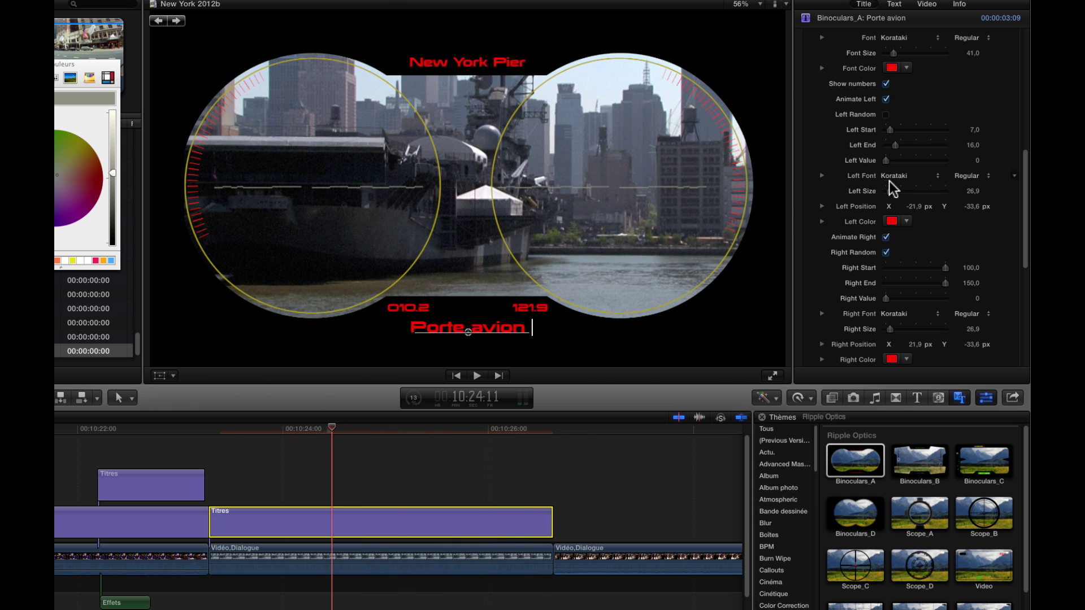
- Position the left number at X -47,5 px, Y -39,3 px and color the right number green
{"action": "left_click_drag", "start_coordinate": [914, 207], "coordinate": [907, 207]}
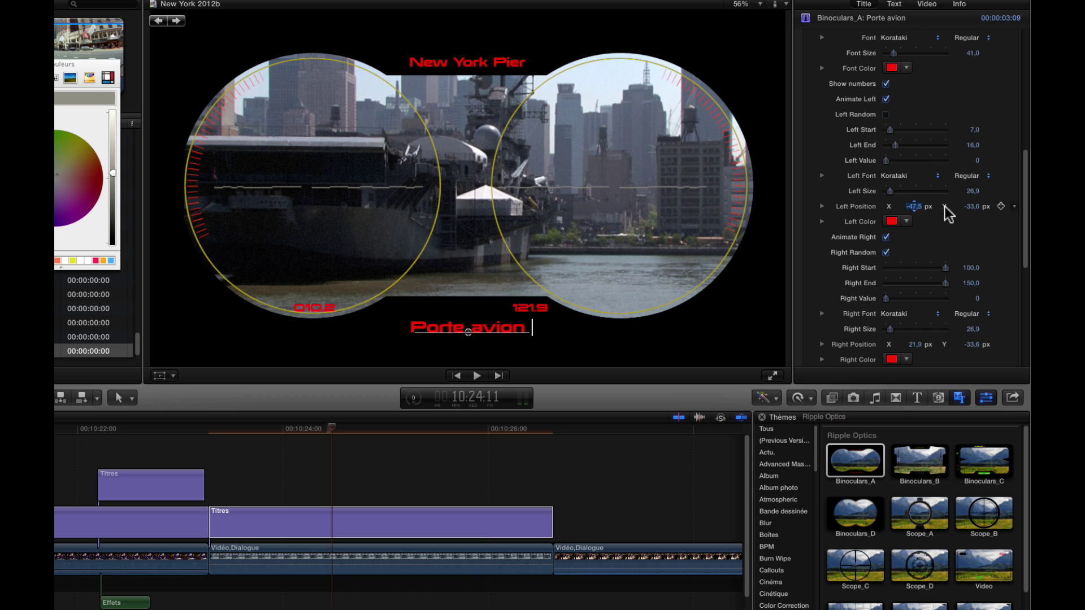
{"action": "left_click_drag", "start_coordinate": [972, 206], "coordinate": [972, 210]}
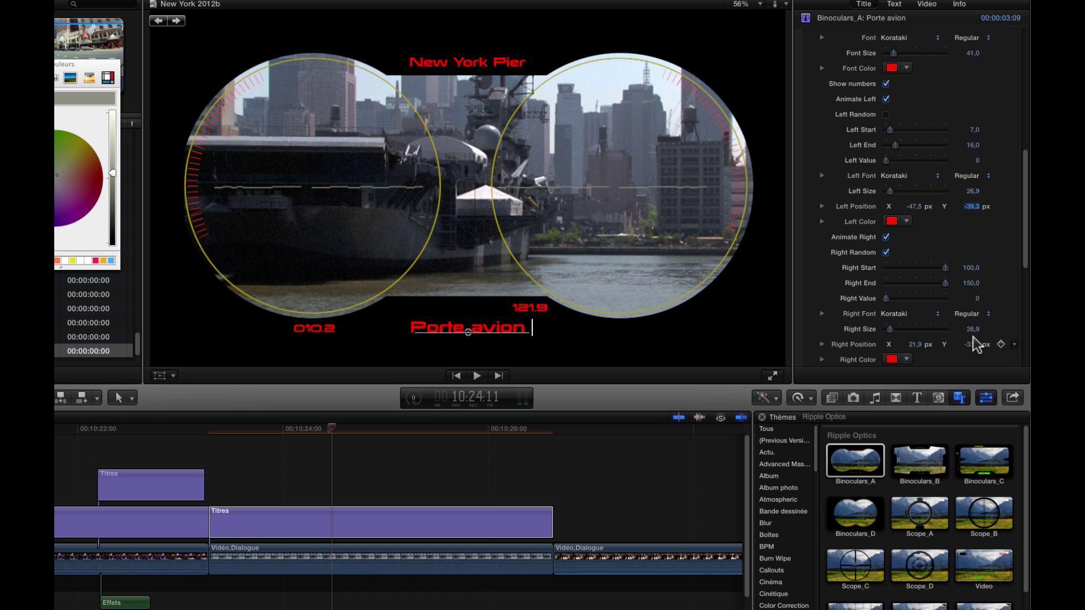
{"action": "scroll", "coordinate": [900, 308], "scroll_direction": "down", "scroll_amount": 1}
{"action": "scroll", "coordinate": [961, 319], "scroll_direction": "down", "scroll_amount": 5}
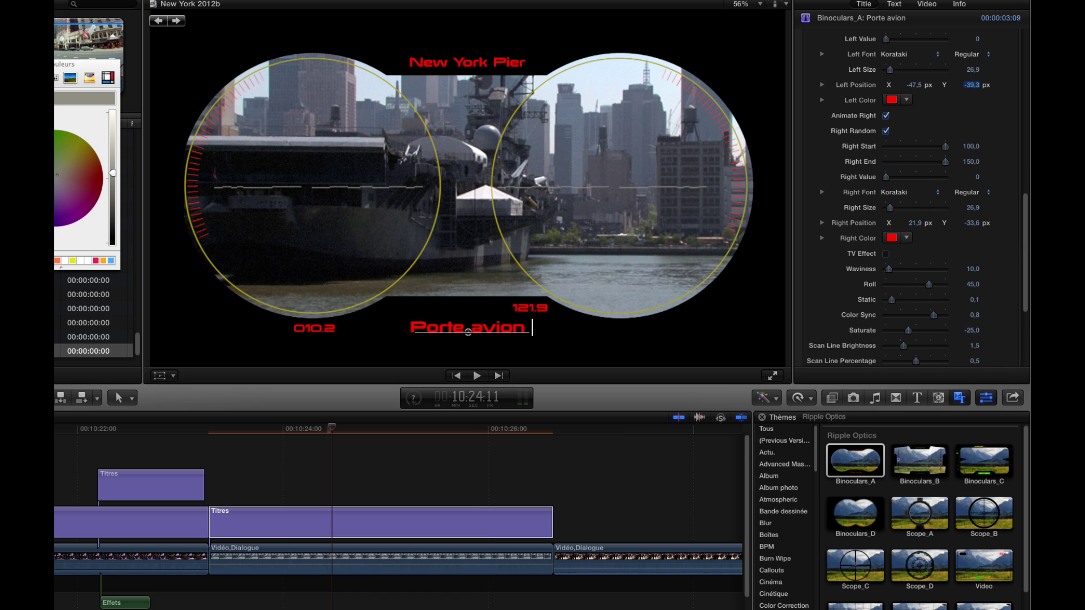
{"action": "left_click", "coordinate": [892, 237]}
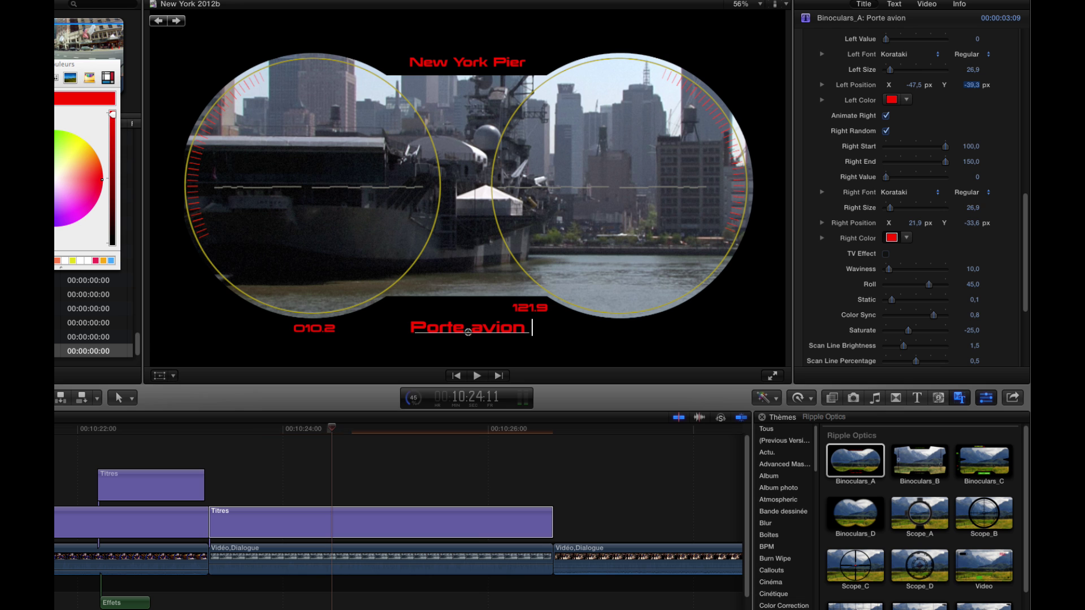
{"action": "left_click", "coordinate": [56, 139]}
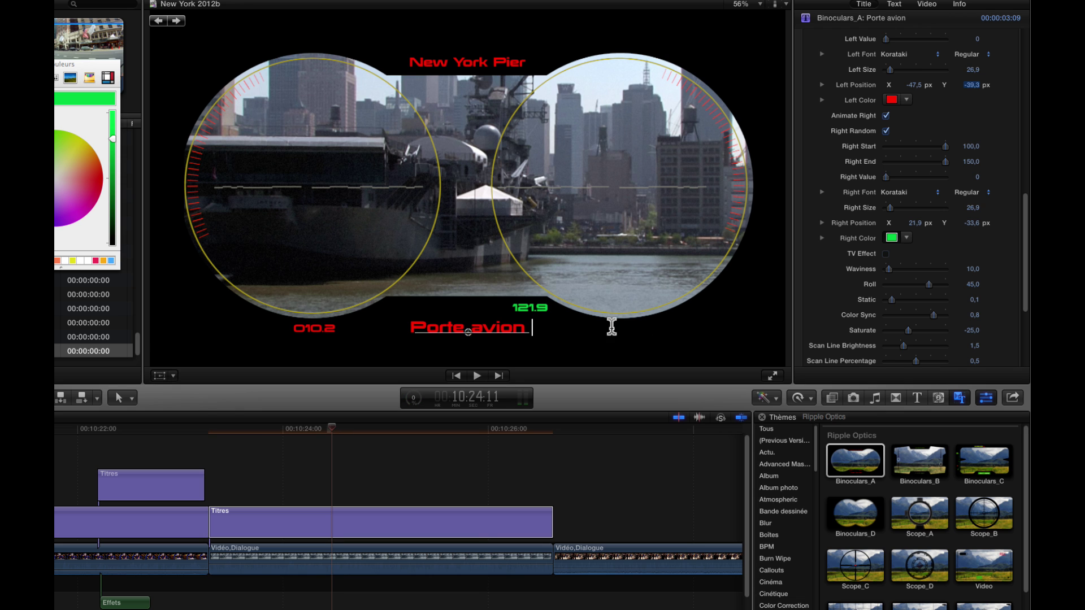
{"action": "key", "text": "space"}
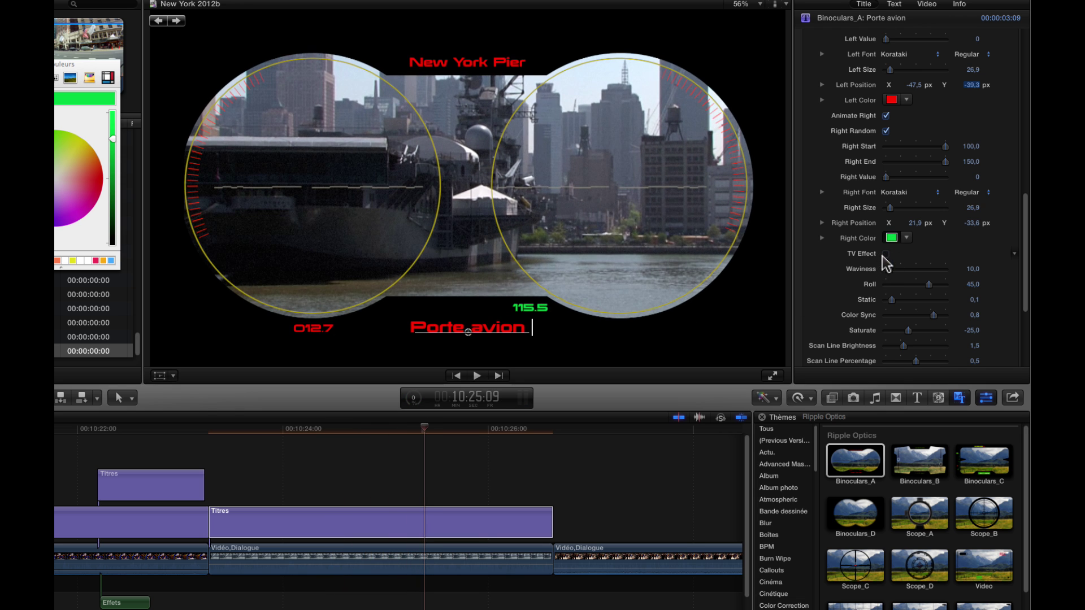
- Enable the TV Effect and, at the clip's start, set Waviness, Static and Color Sync to 0 and Roll to -3,0
{"action": "left_click", "coordinate": [885, 254]}
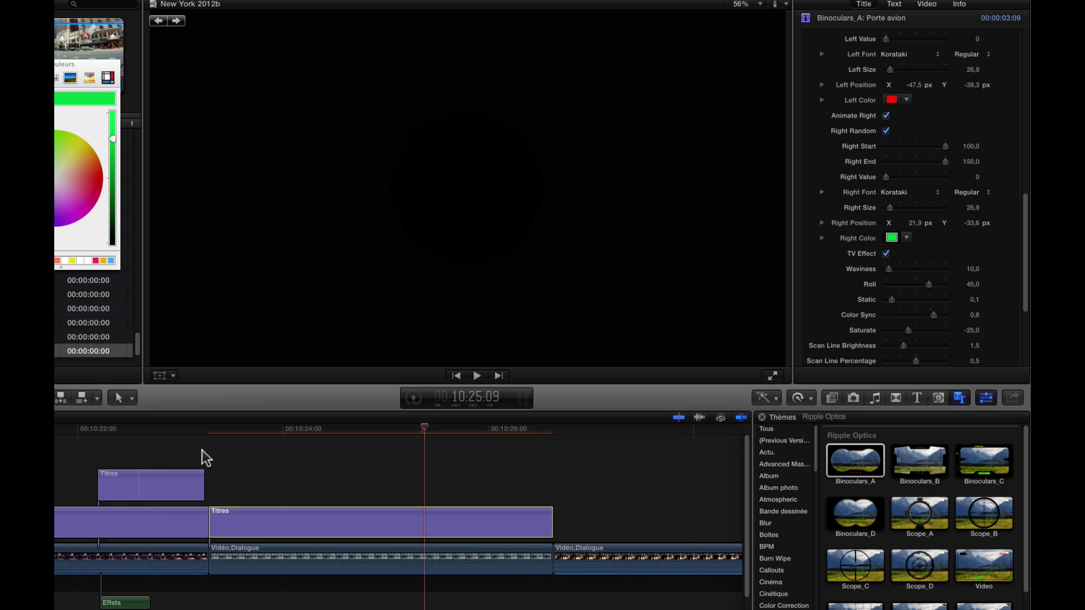
{"action": "mouse_move", "coordinate": [229, 431]}
{"action": "left_mouse_down"}
{"action": "mouse_move", "coordinate": [188, 431]}
{"action": "mouse_move", "coordinate": [207, 433]}
{"action": "left_mouse_up"}
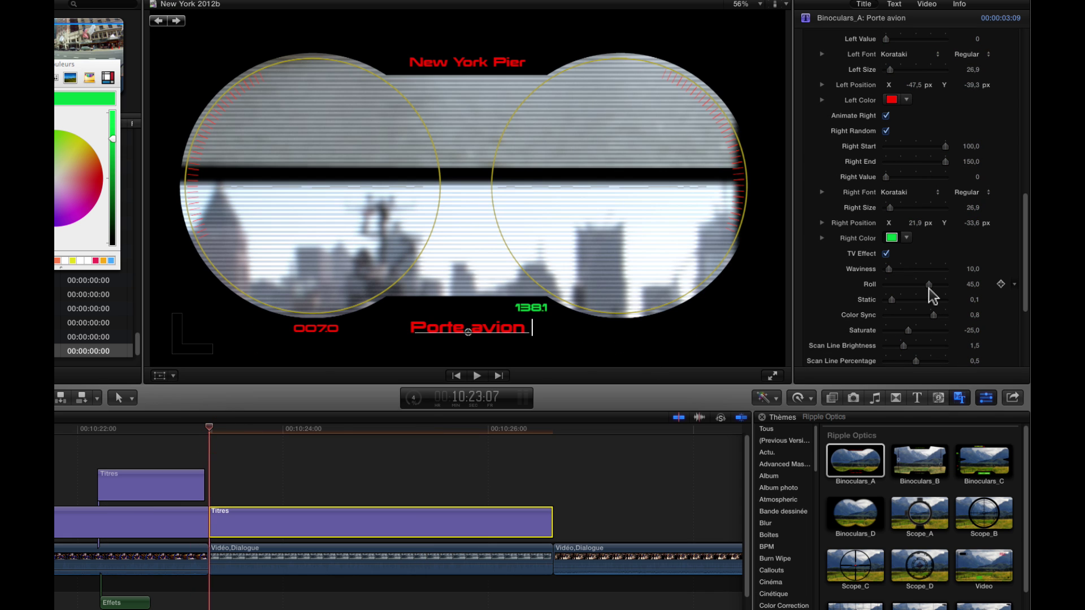
{"action": "left_click_drag", "start_coordinate": [892, 300], "coordinate": [873, 317]}
{"action": "left_click_drag", "start_coordinate": [888, 270], "coordinate": [859, 268]}
{"action": "left_click_drag", "start_coordinate": [930, 286], "coordinate": [915, 285]}
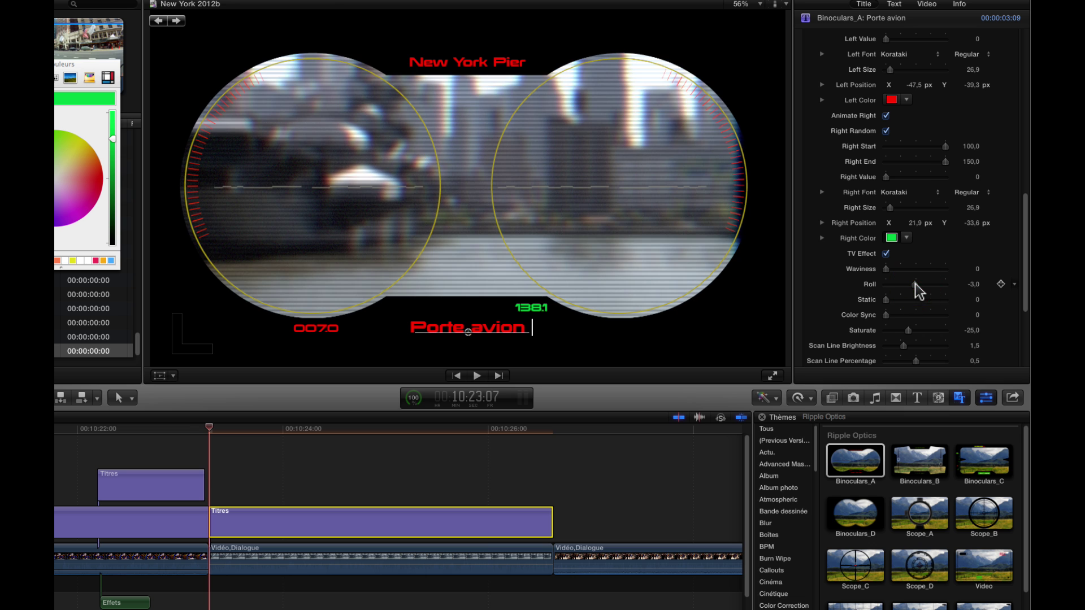
- Animate Roll with a keyframe at the clip's start and a value of -100,0 at 10:24:07, and play back the result
{"action": "mouse_move", "coordinate": [212, 431]}
{"action": "left_mouse_down"}
{"action": "mouse_move", "coordinate": [332, 431]}
{"action": "mouse_move", "coordinate": [209, 431]}
{"action": "left_mouse_up"}
{"action": "left_click", "coordinate": [1001, 284]}
{"action": "left_click_drag", "start_coordinate": [212, 431], "coordinate": [311, 431]}
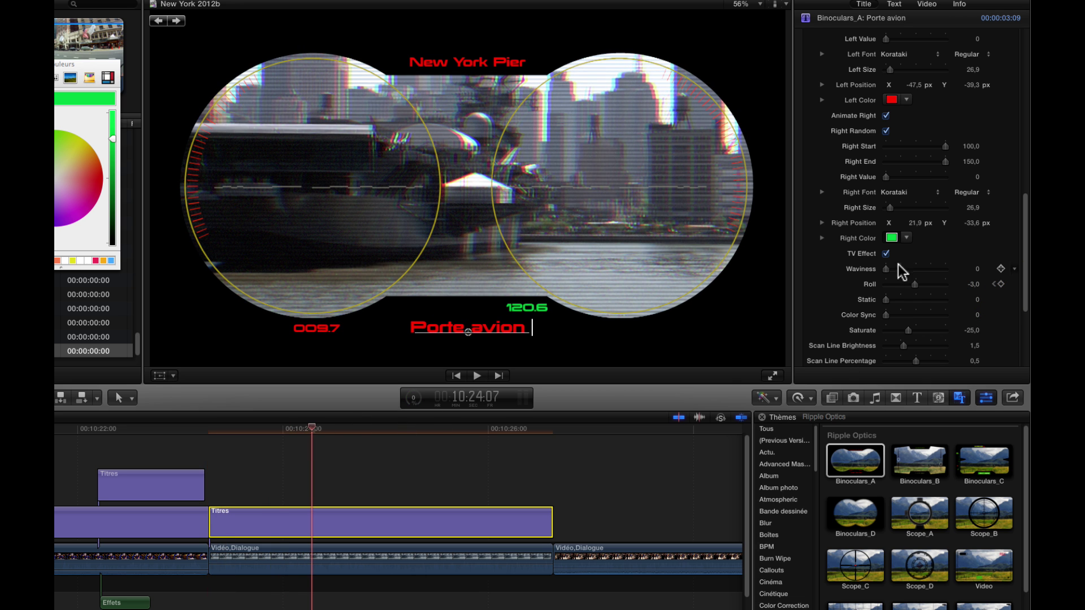
{"action": "left_click_drag", "start_coordinate": [913, 284], "coordinate": [812, 295]}
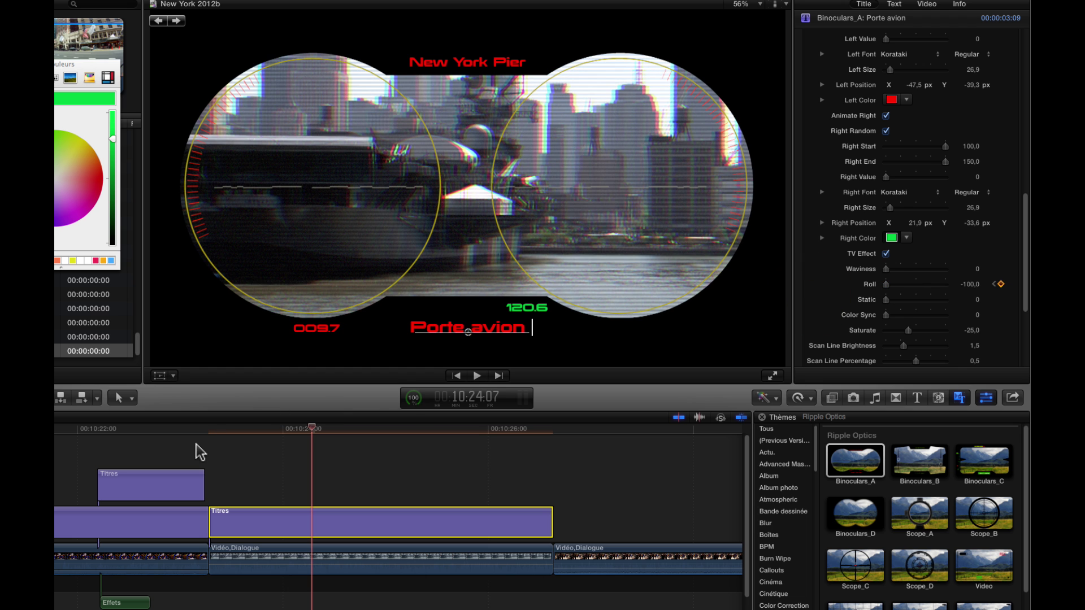
{"action": "left_click", "coordinate": [206, 431]}
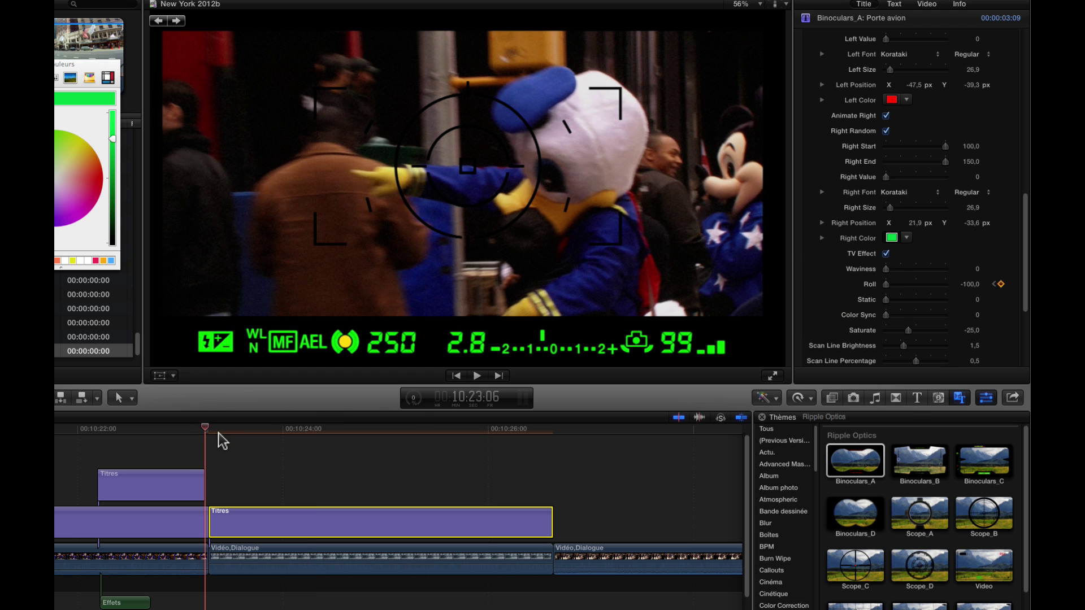
{"action": "key", "text": "space"}
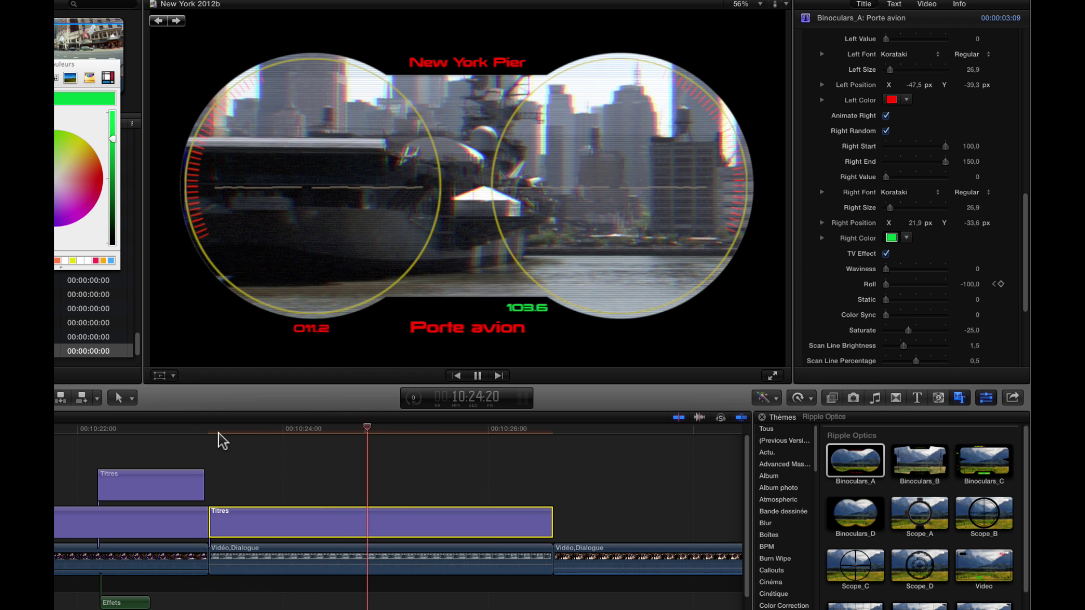
{"action": "key", "text": "space"}
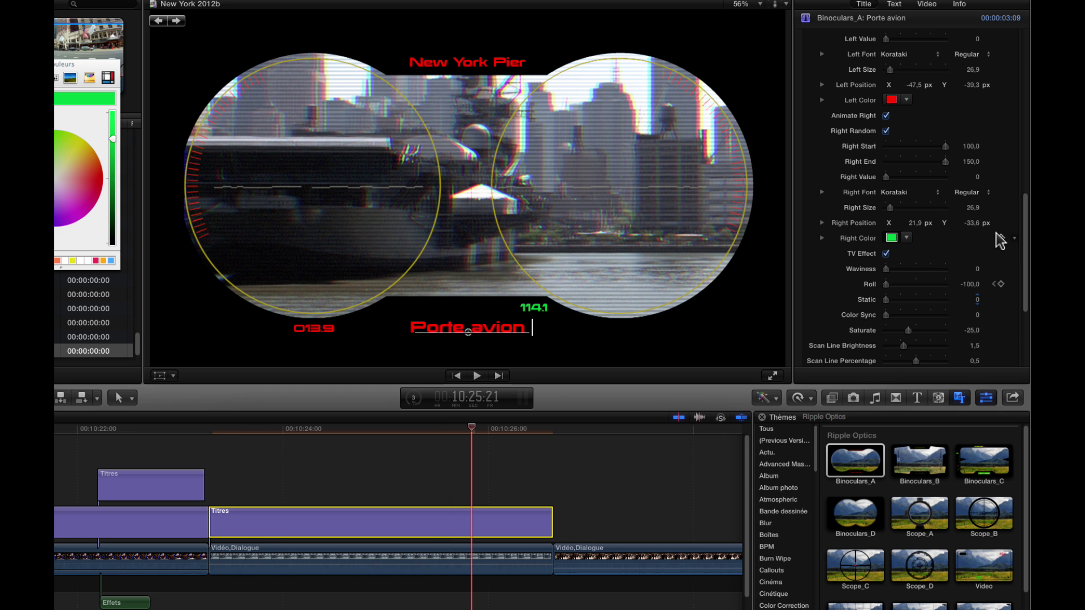
- Try Thermal Vision with Blur 47,0 and Bloom 31,0, and turn Thermal Vision back off
{"action": "scroll", "coordinate": [993, 296], "scroll_direction": "down", "scroll_amount": 5}
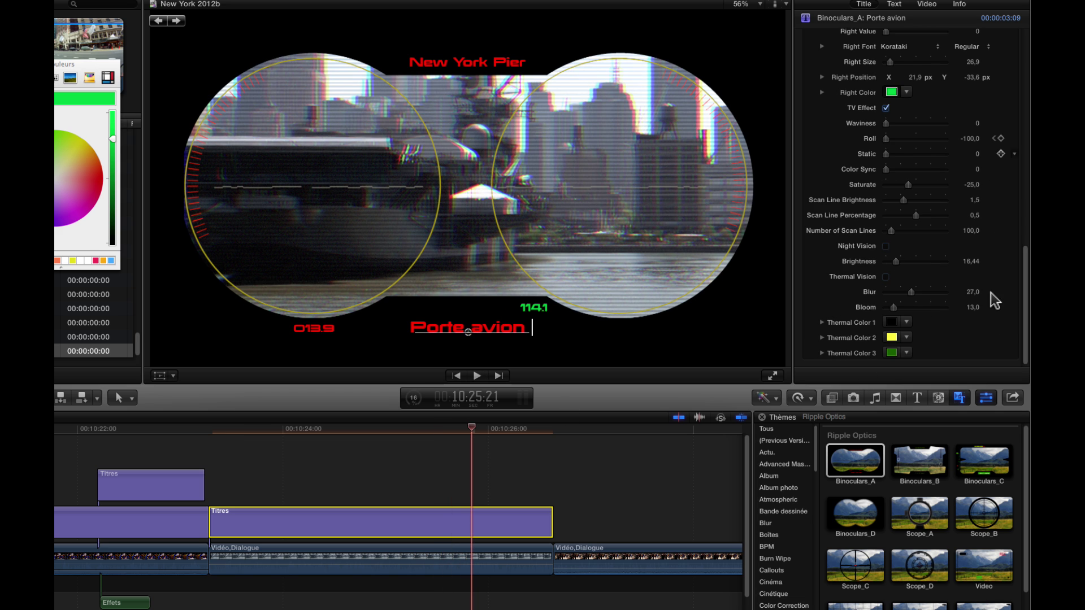
{"action": "left_click", "coordinate": [852, 366]}
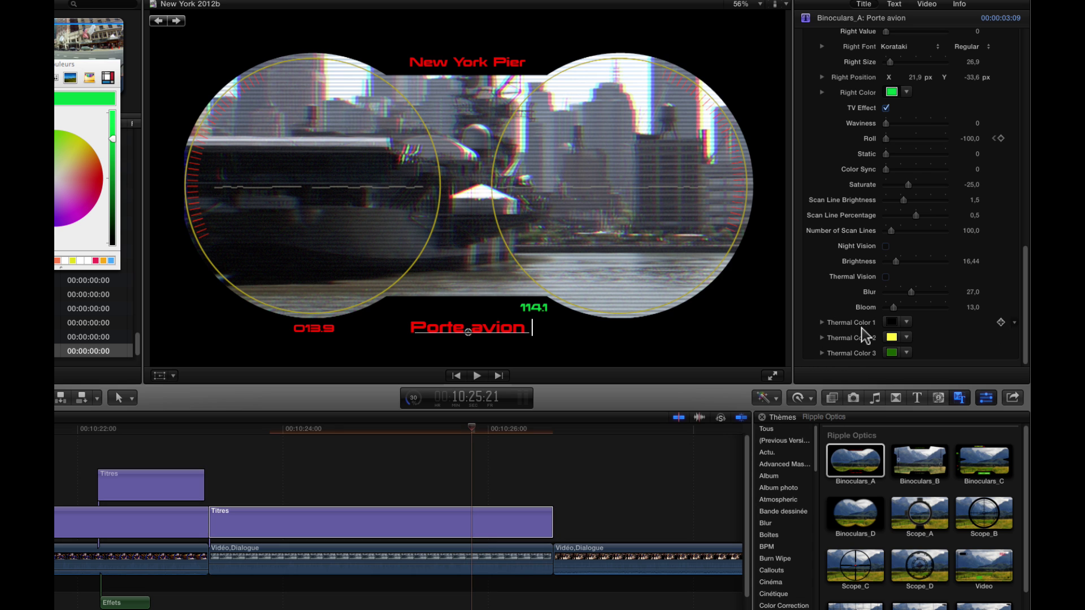
{"action": "left_click", "coordinate": [885, 277]}
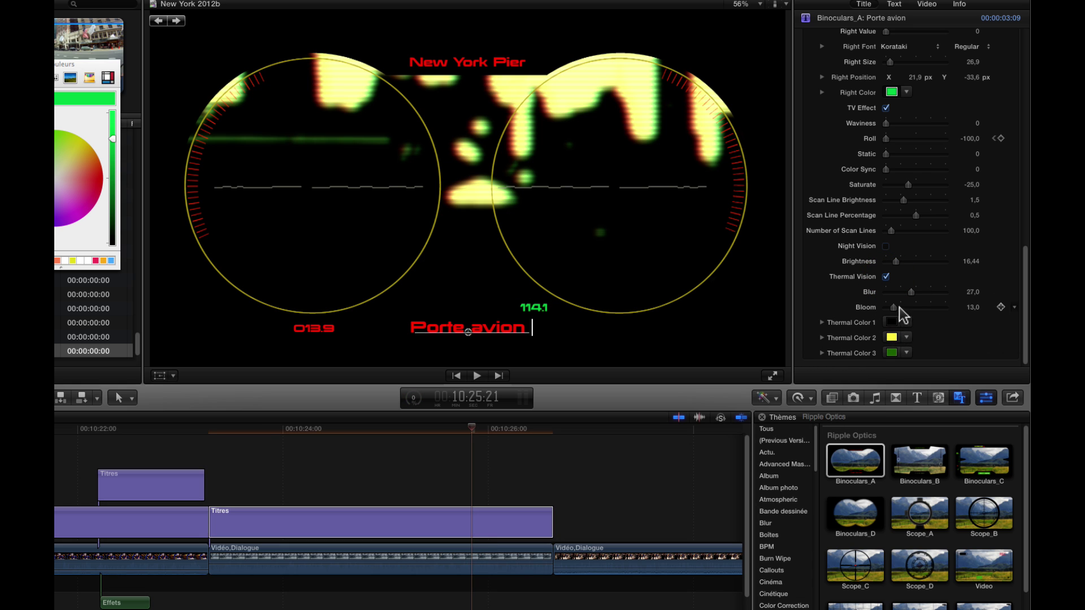
{"action": "left_click_drag", "start_coordinate": [893, 307], "coordinate": [931, 297]}
{"action": "scroll", "coordinate": [922, 334], "scroll_direction": "up", "scroll_amount": 2}
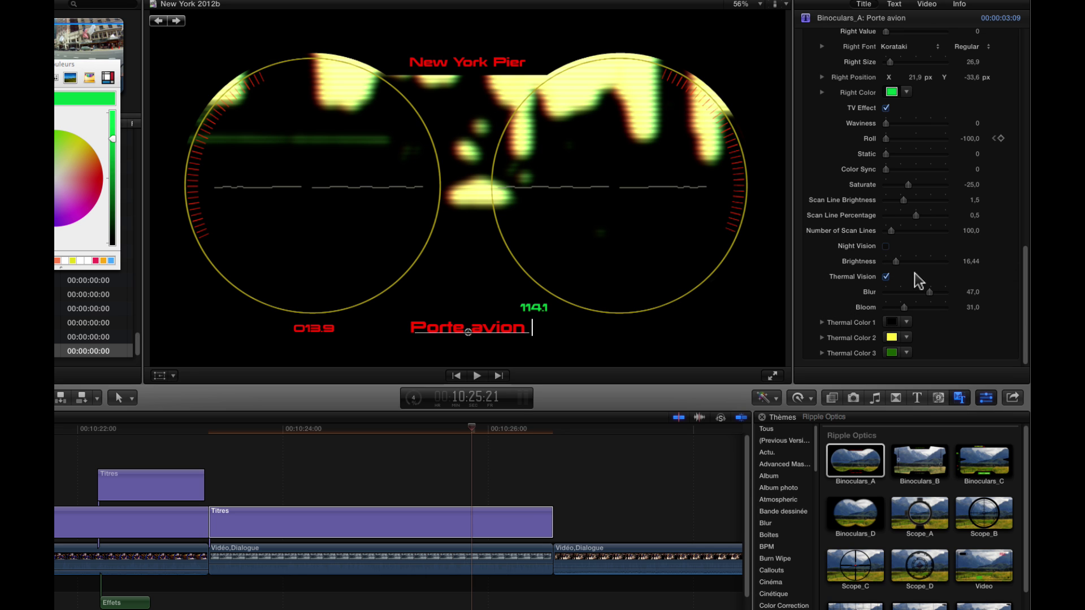
{"action": "left_click", "coordinate": [886, 276]}
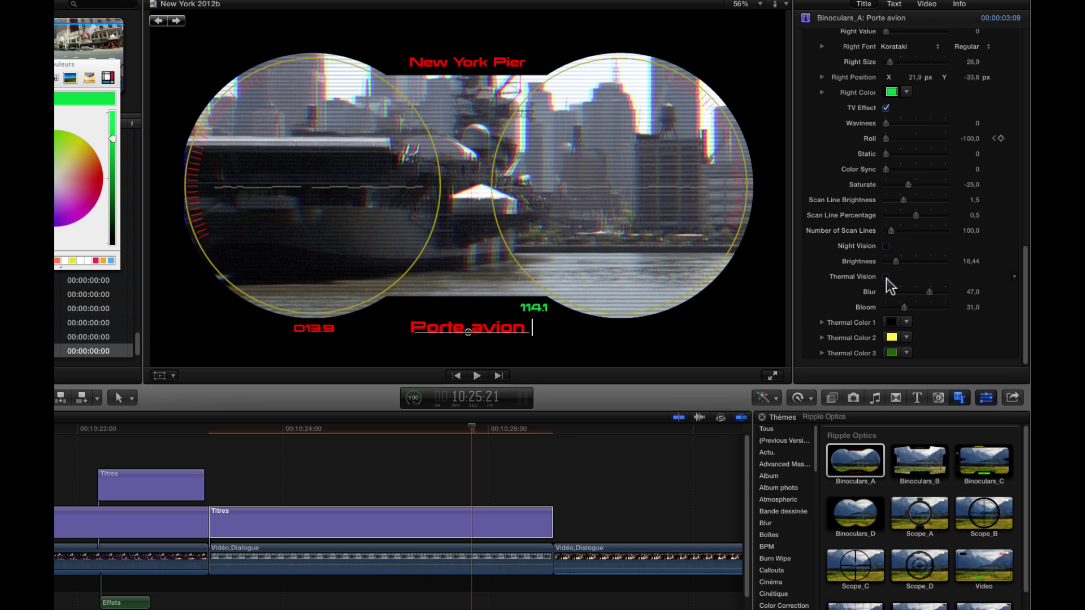
- Add the Scope_B title above the street crowd clip that follows the binoculars shot, and park the playhead at 10:27:02 inside it
{"action": "scroll", "coordinate": [657, 497], "scroll_direction": "right", "scroll_amount": 8}
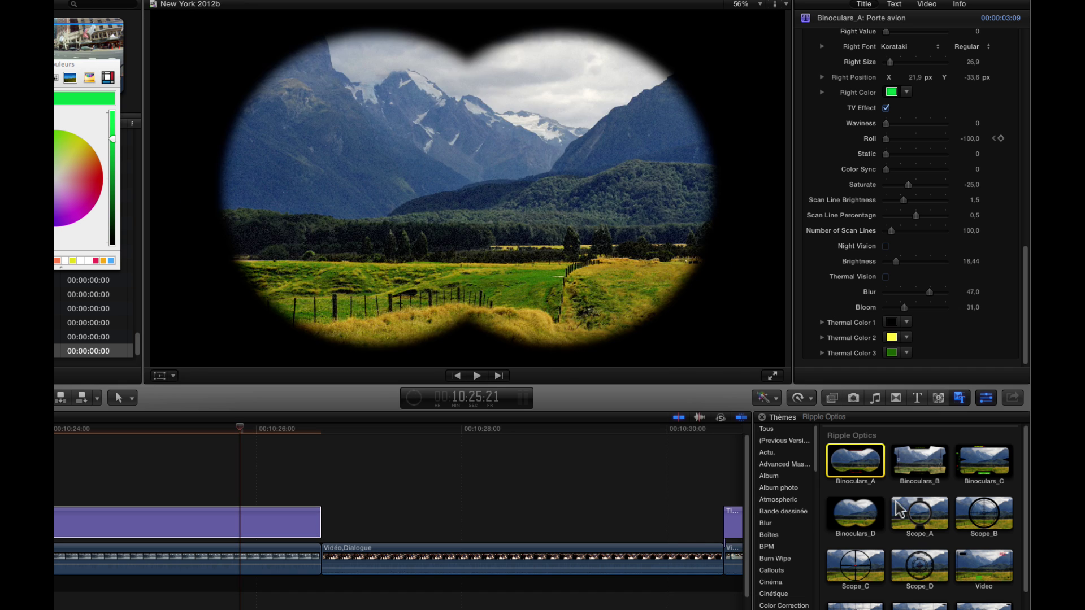
{"action": "left_click", "coordinate": [855, 461]}
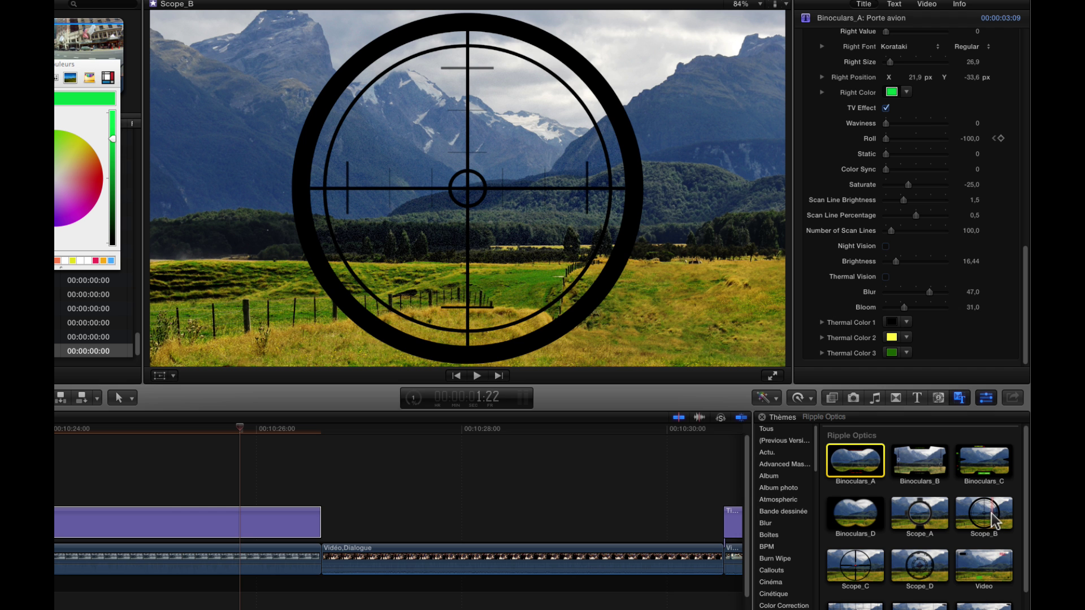
{"action": "left_click", "coordinate": [444, 560]}
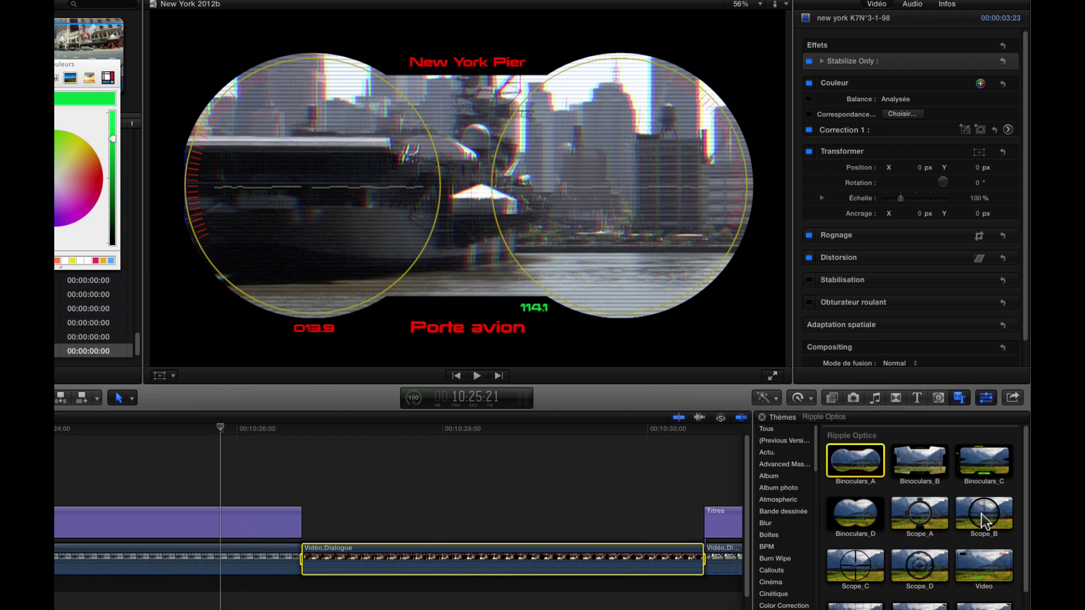
{"action": "left_click", "coordinate": [981, 526]}
{"action": "double_click", "coordinate": [983, 529]}
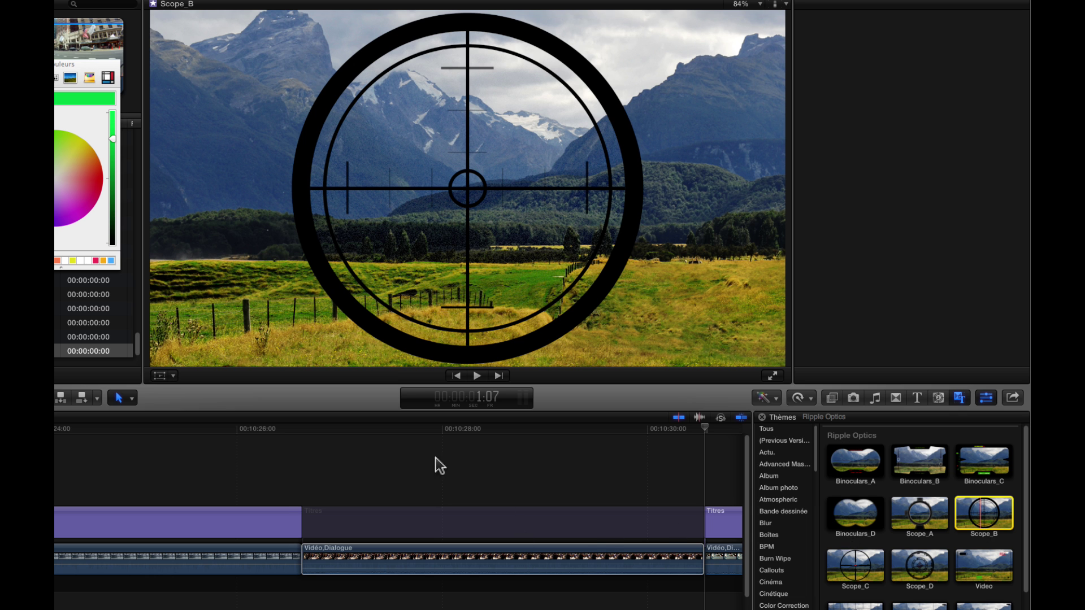
{"action": "left_click", "coordinate": [351, 434]}
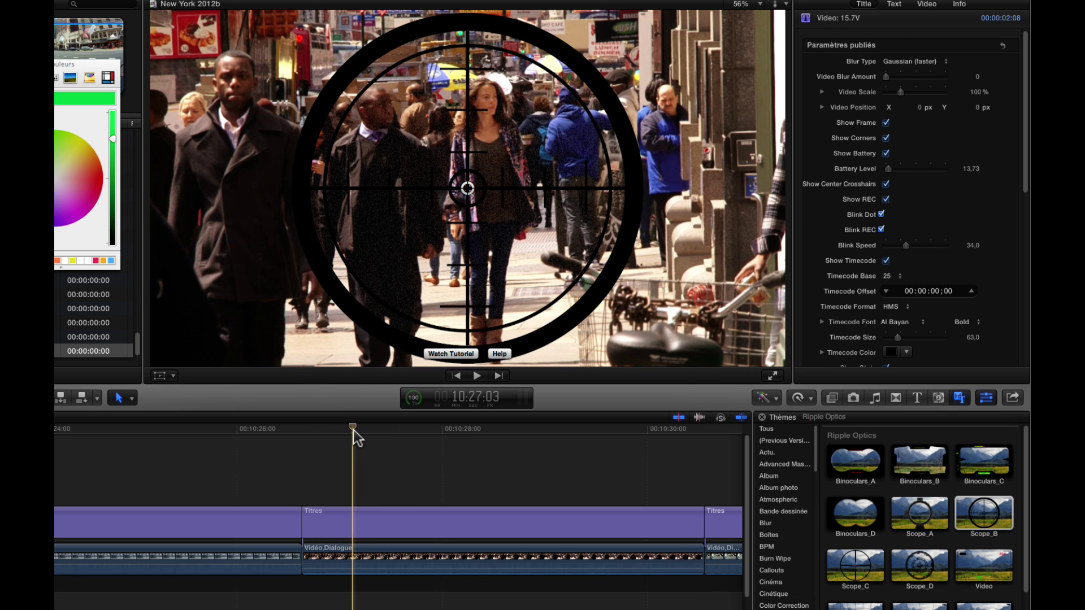
{"action": "left_click_drag", "start_coordinate": [316, 434], "coordinate": [349, 435]}
- Set the Scope_B title's Scale Video to 110 % and Scale to 67 %, and try the Matte before turning it back off
{"action": "left_click", "coordinate": [351, 521]}
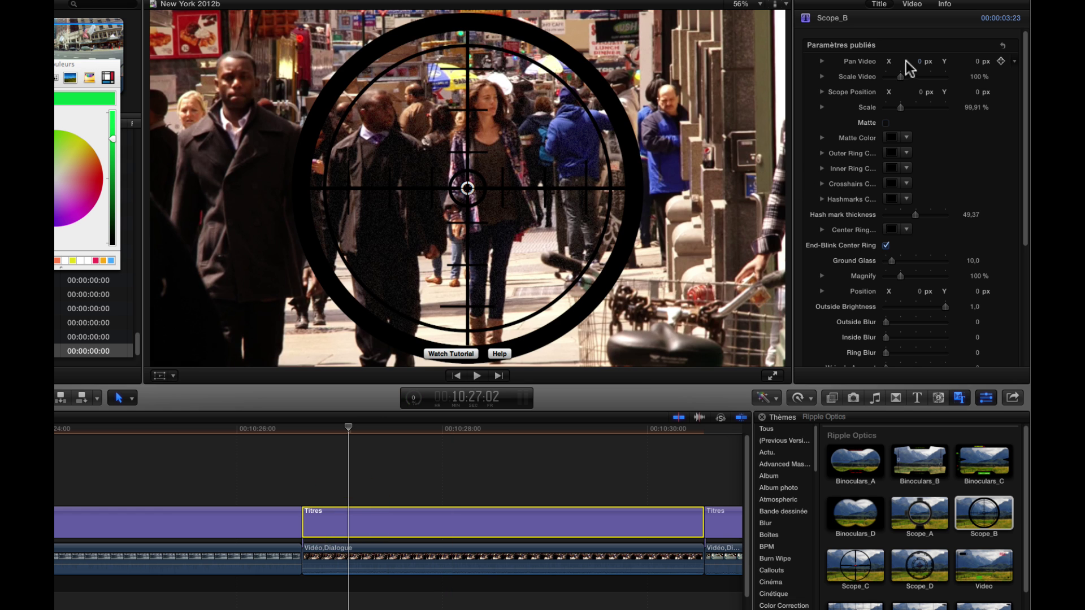
{"action": "left_click_drag", "start_coordinate": [900, 76], "coordinate": [903, 78]}
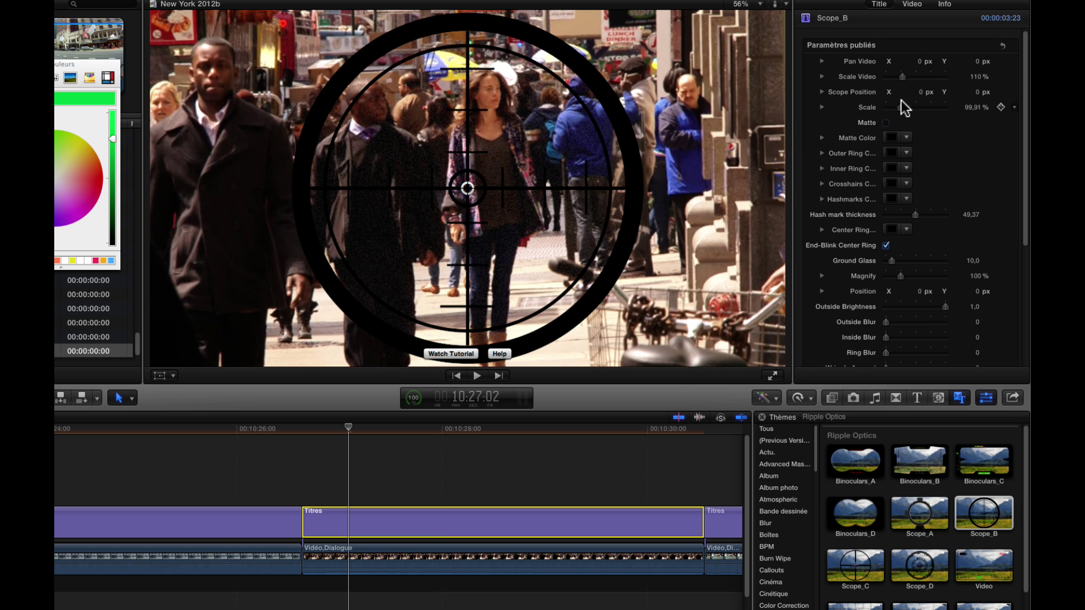
{"action": "left_click_drag", "start_coordinate": [901, 107], "coordinate": [898, 108]}
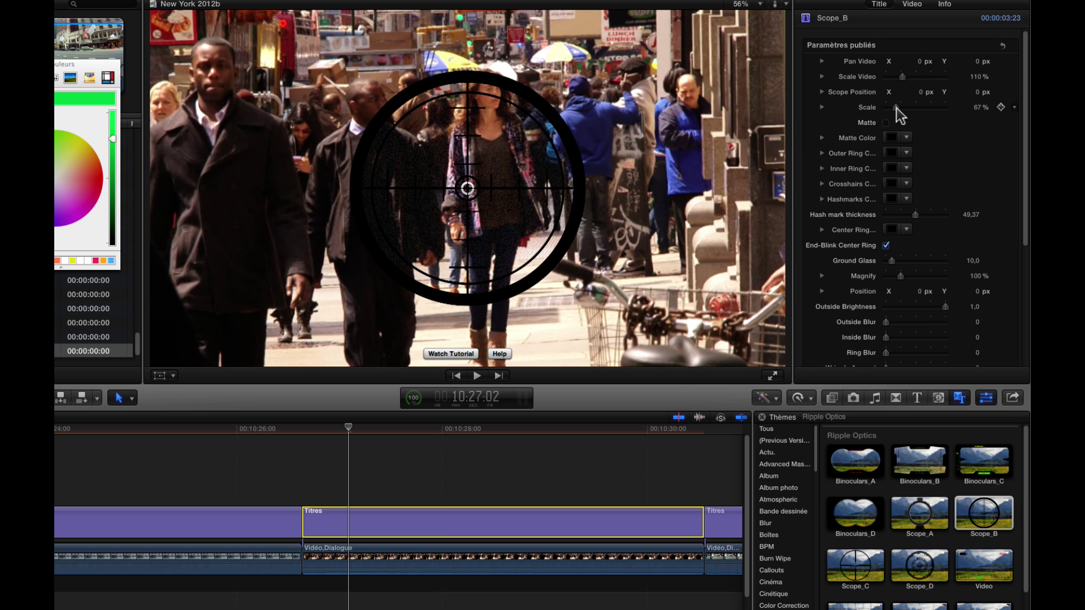
{"action": "left_click", "coordinate": [886, 123]}
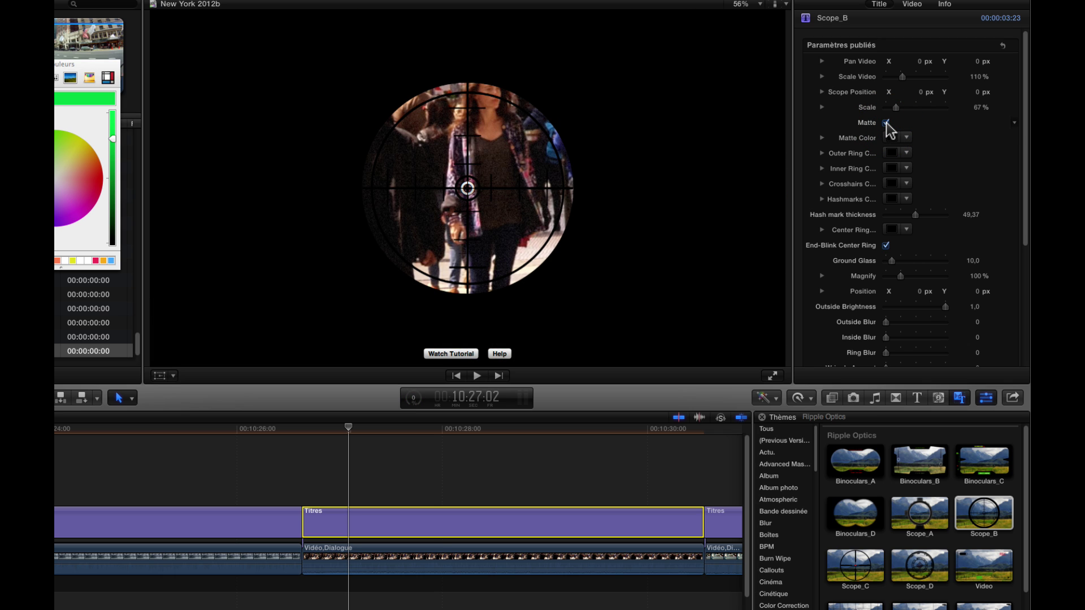
{"action": "left_click", "coordinate": [886, 123]}
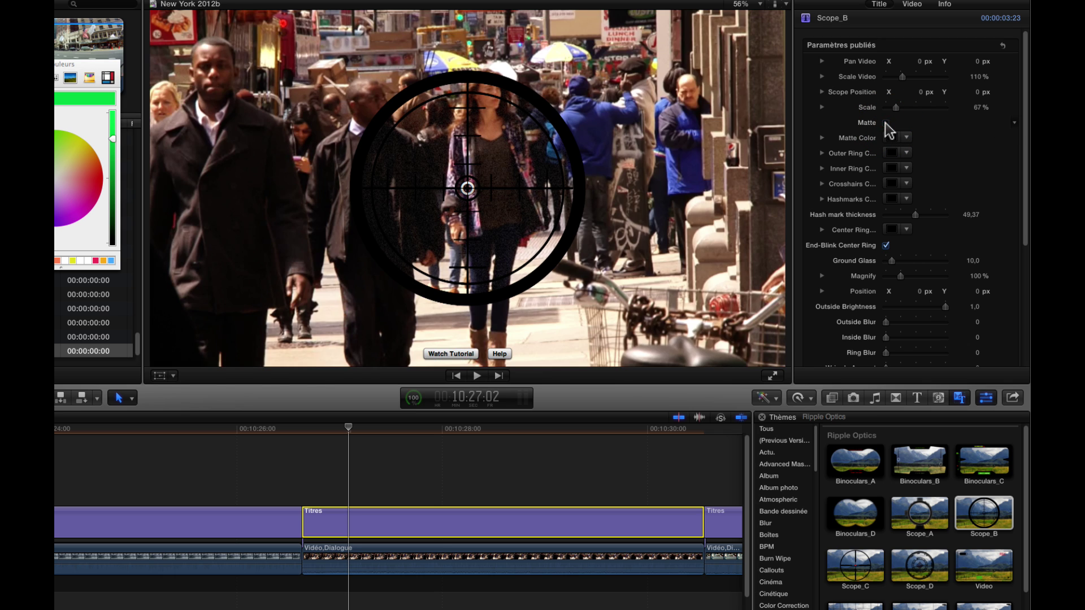
- Color the scope's outer ring dark gray and its inner ring yellow
{"action": "left_click", "coordinate": [891, 153]}
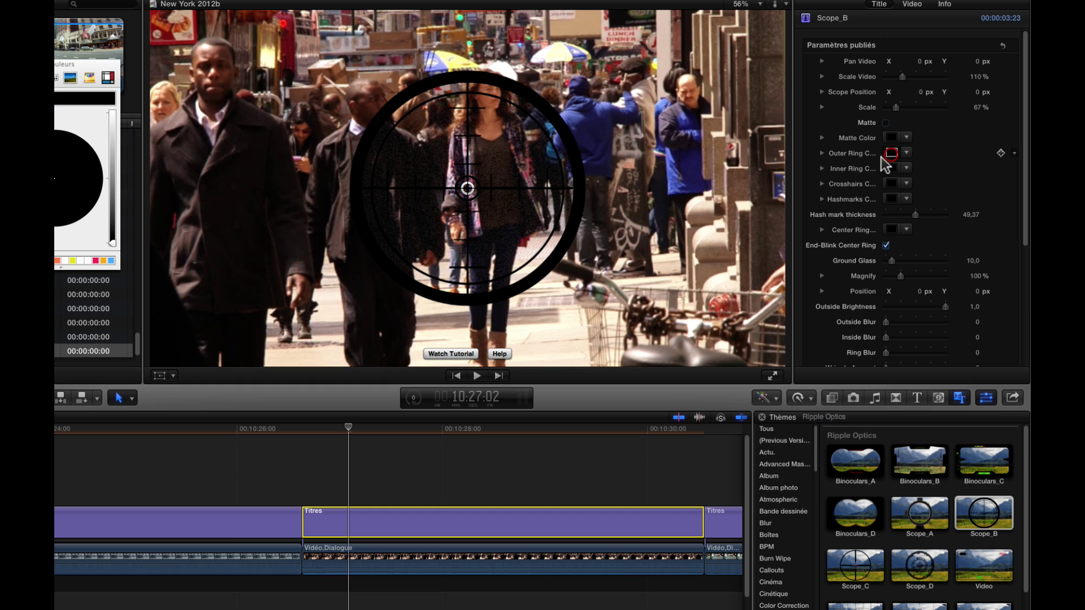
{"action": "left_click", "coordinate": [113, 138]}
{"action": "left_click_drag", "start_coordinate": [109, 193], "coordinate": [113, 204]}
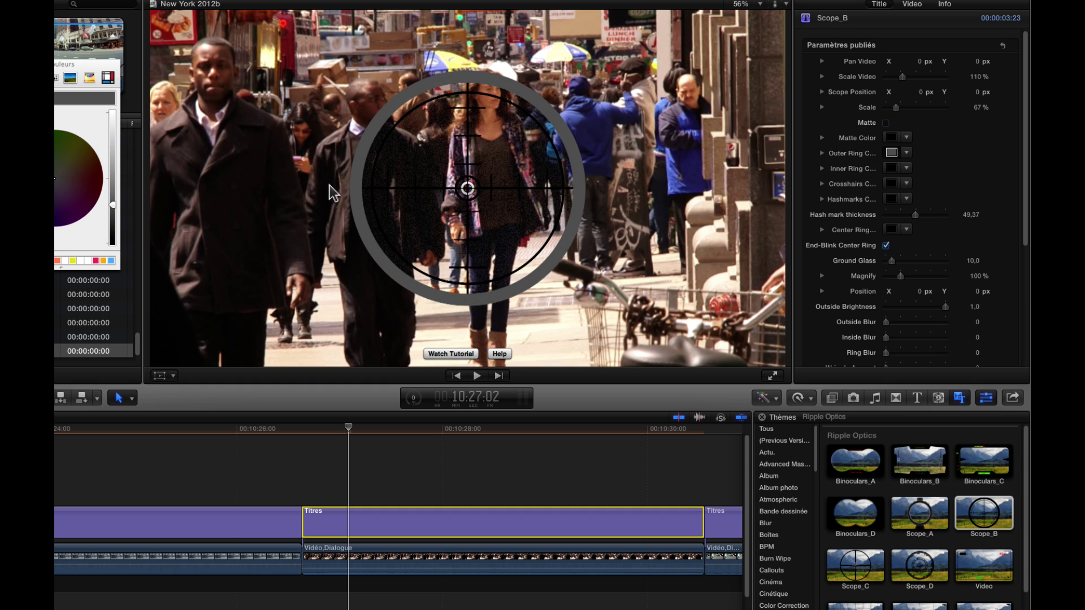
{"action": "left_click", "coordinate": [890, 168]}
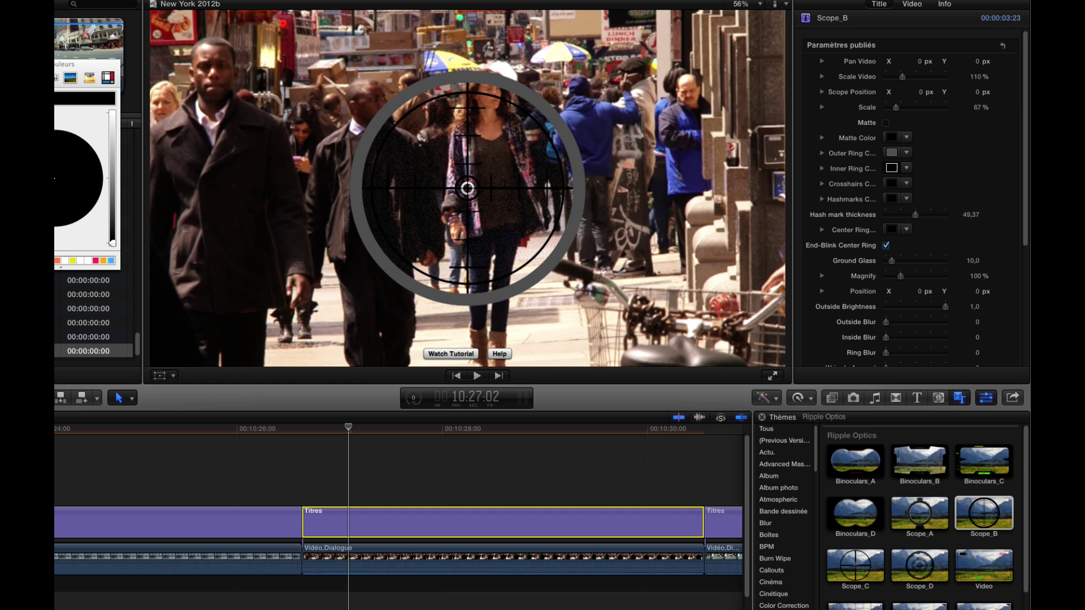
{"action": "left_click", "coordinate": [72, 260]}
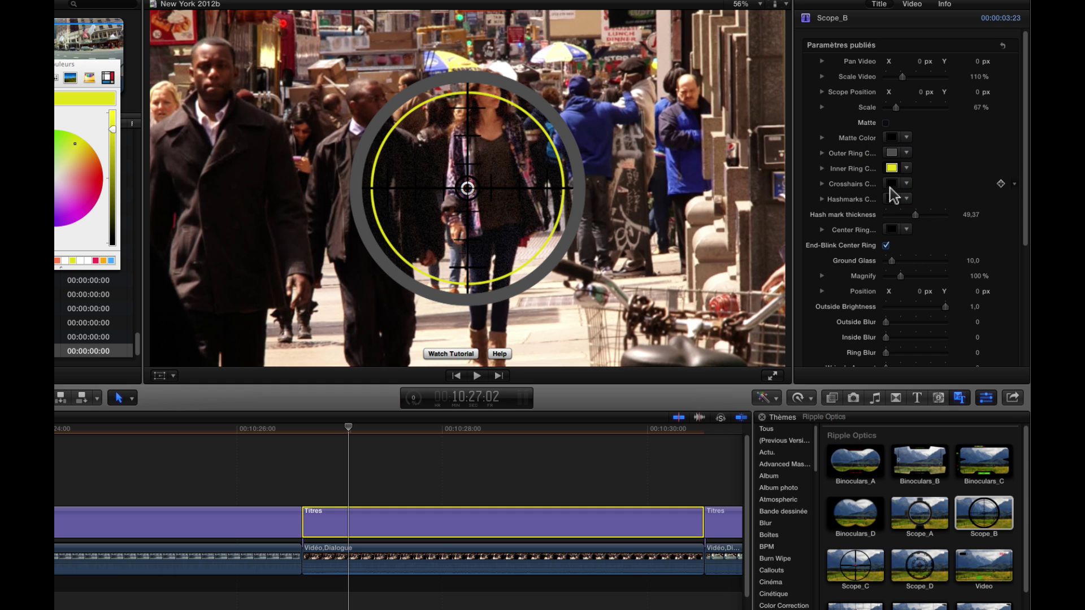
- Color the scope's crosshairs light gray and its hash marks red
{"action": "left_click", "coordinate": [891, 184]}
{"action": "left_click", "coordinate": [115, 176]}
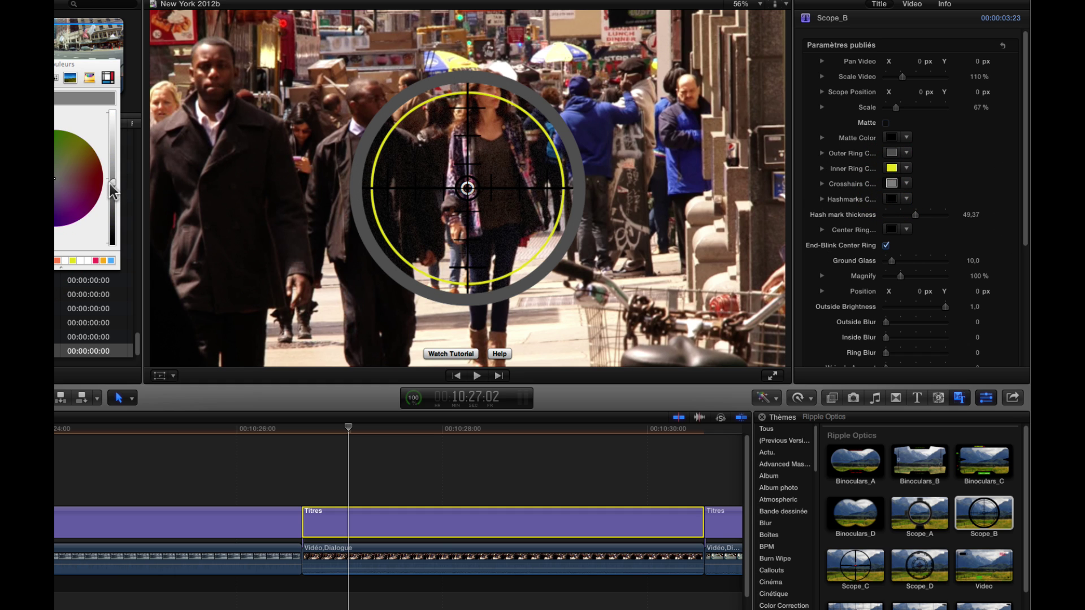
{"action": "left_click", "coordinate": [887, 198]}
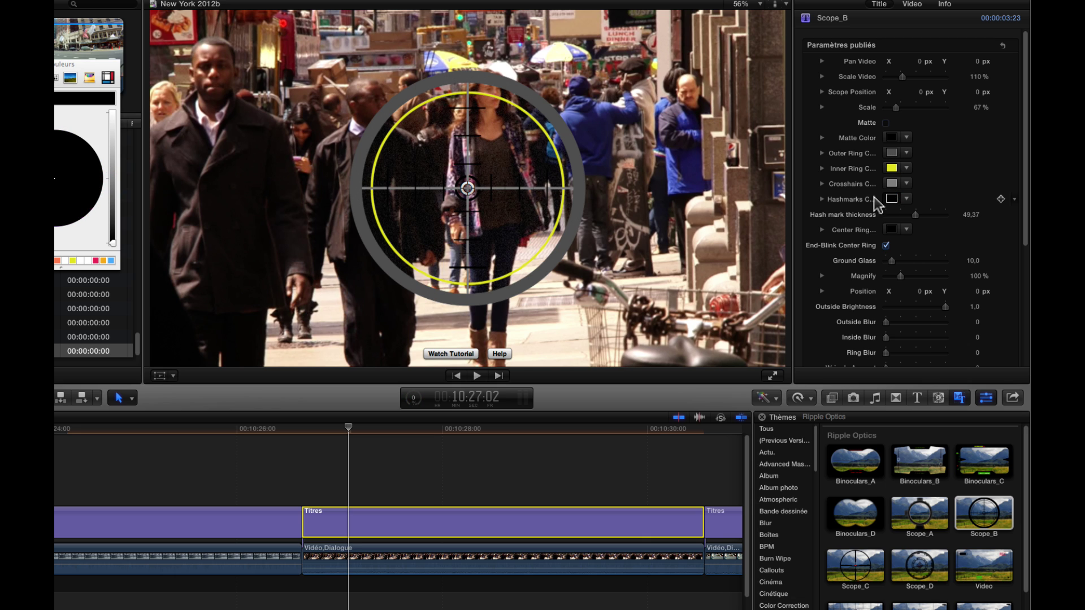
{"action": "left_click_drag", "start_coordinate": [112, 243], "coordinate": [113, 114]}
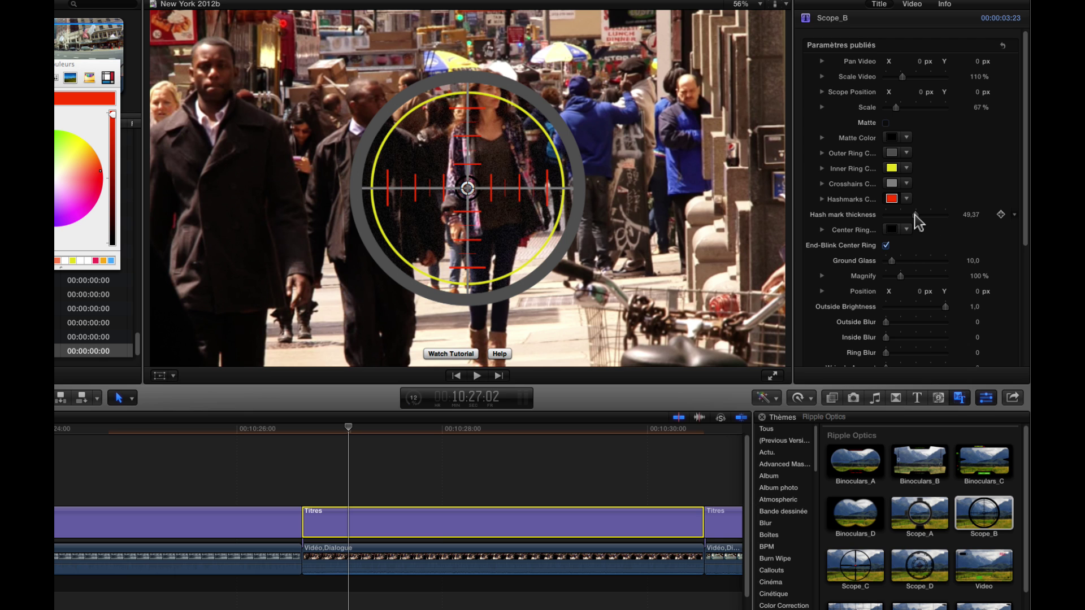
- Set the Hash mark thickness to 46,71 and color the center ring red
{"action": "left_click_drag", "start_coordinate": [886, 215], "coordinate": [913, 215]}
{"action": "left_click", "coordinate": [891, 230]}
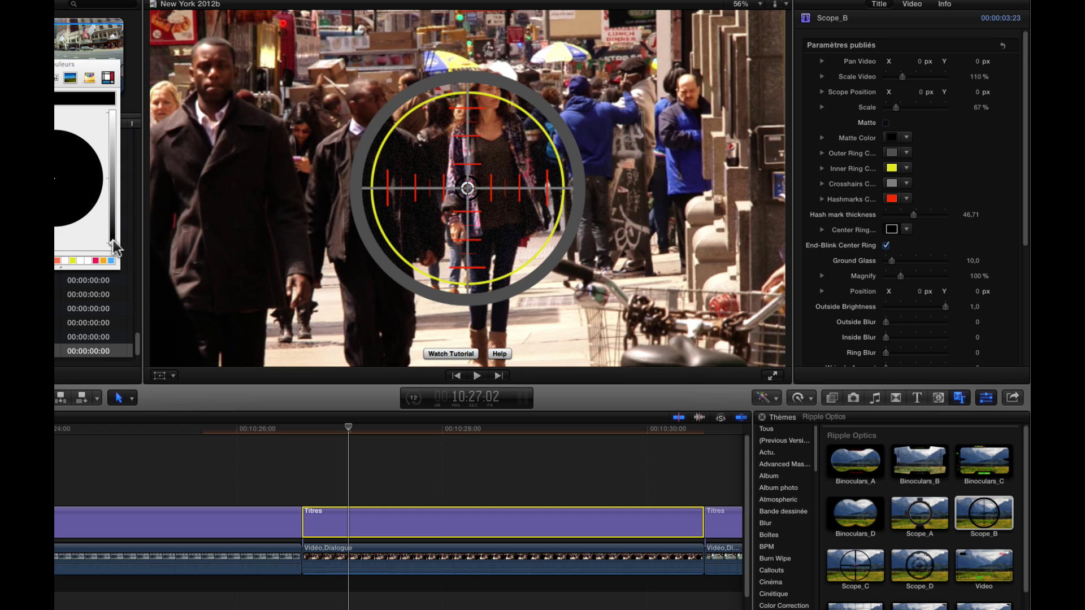
{"action": "left_click", "coordinate": [57, 261]}
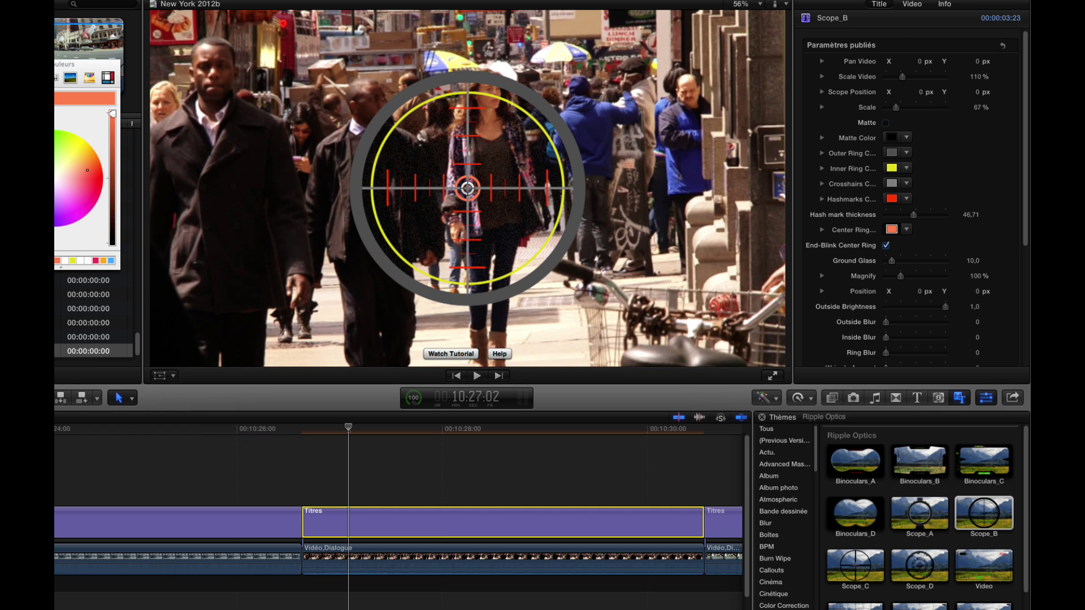
{"action": "left_click", "coordinate": [56, 261]}
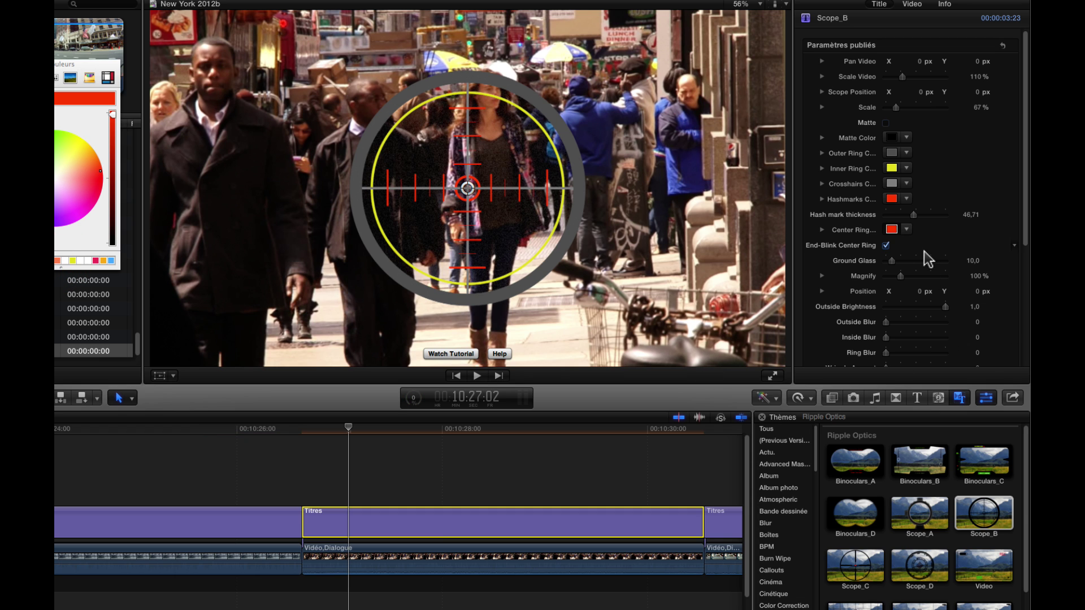
- Play the scope clip with End-Blink Center Ring turned off, and turn the option back on and play again to compare
{"action": "left_click", "coordinate": [886, 246]}
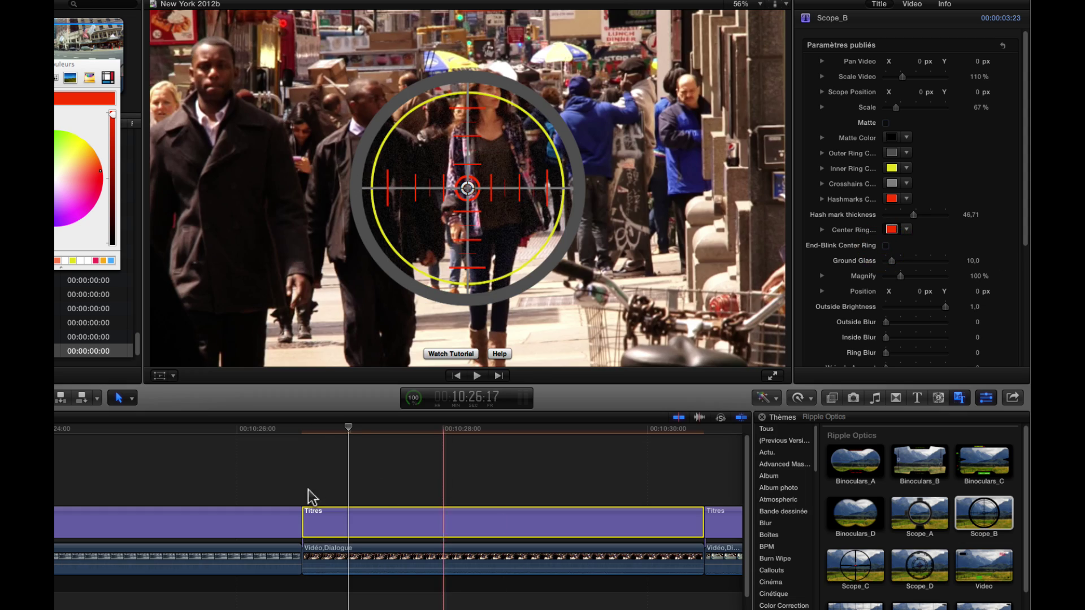
{"action": "key", "text": "space"}
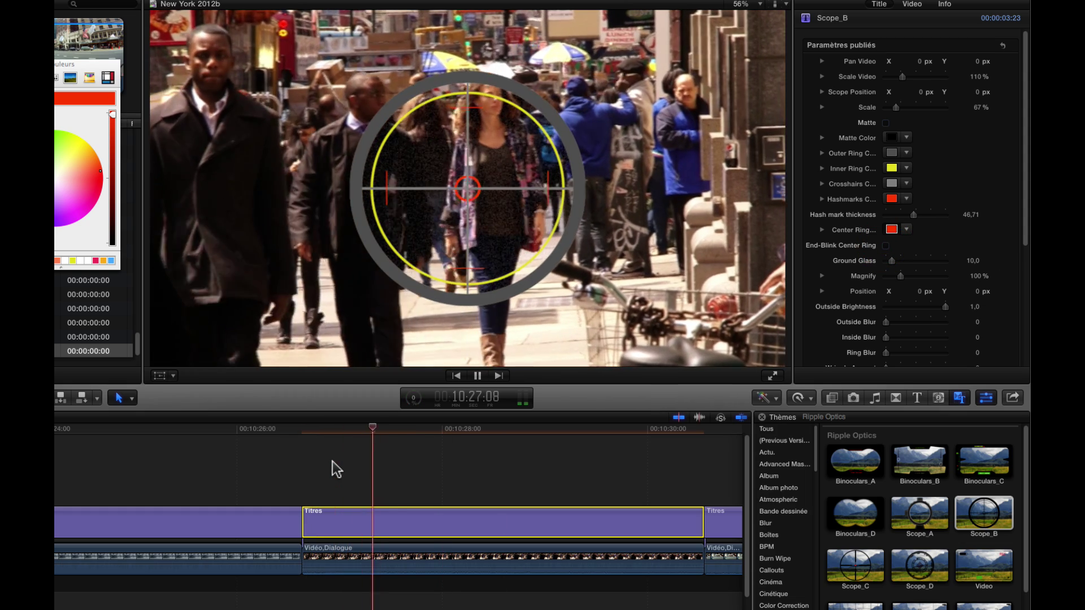
{"action": "key", "text": "space"}
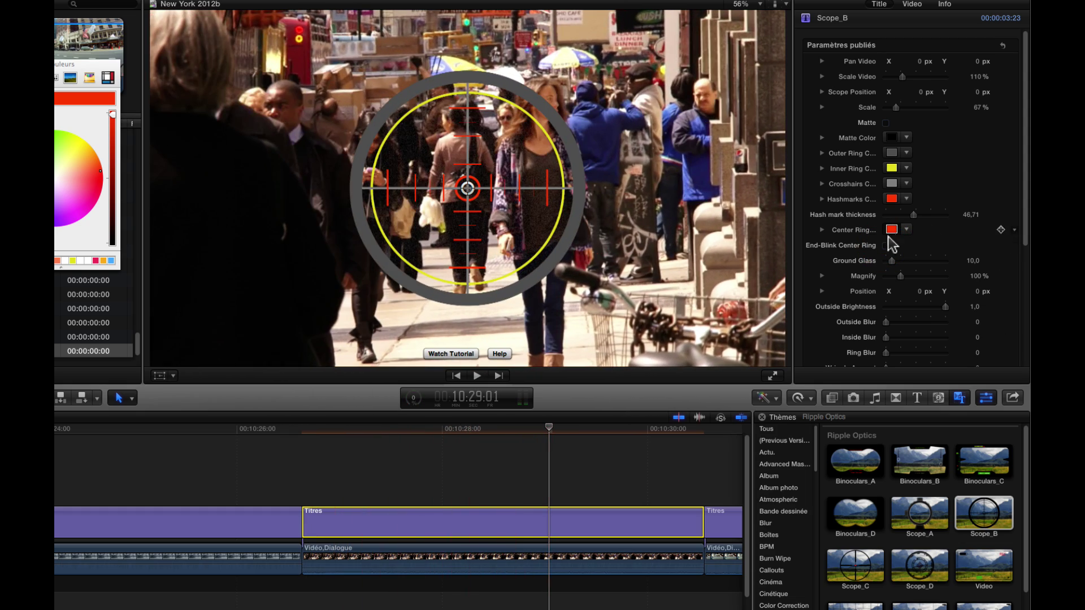
{"action": "left_click", "coordinate": [887, 246]}
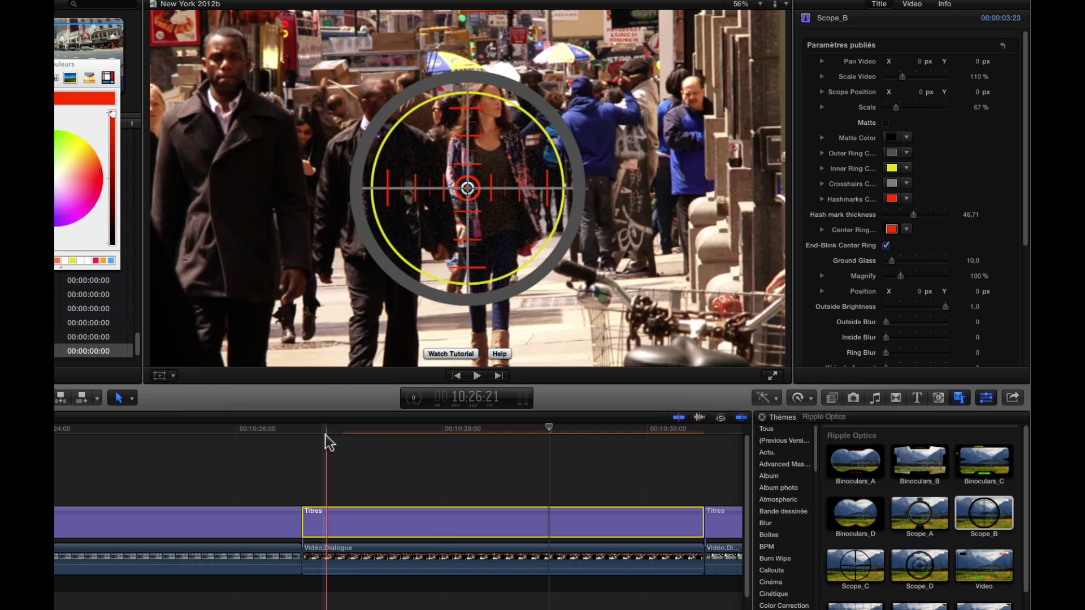
{"action": "key", "text": "space"}
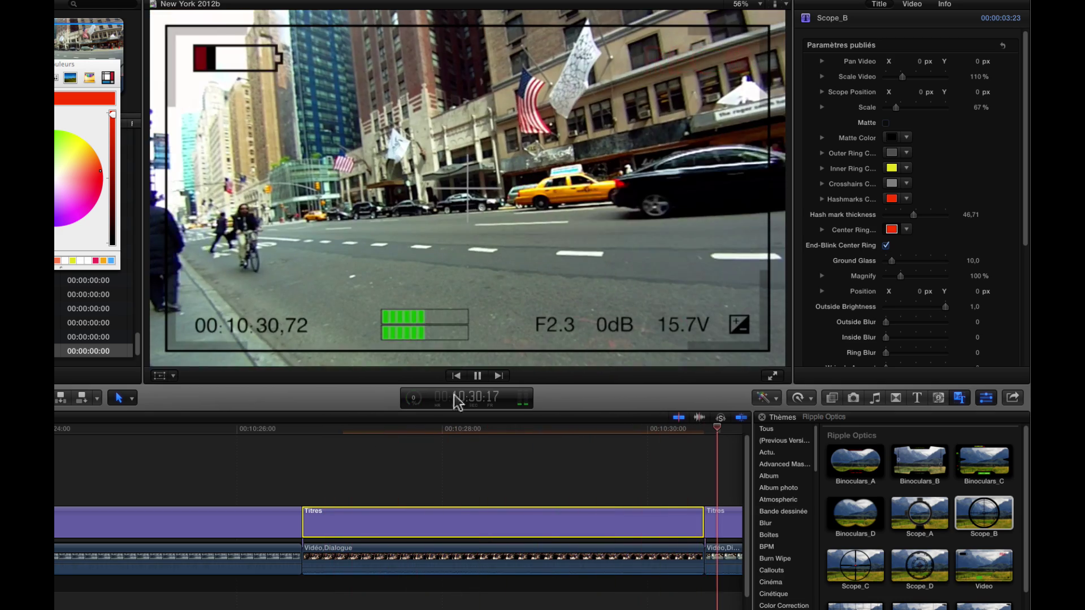
{"action": "key", "text": "space"}
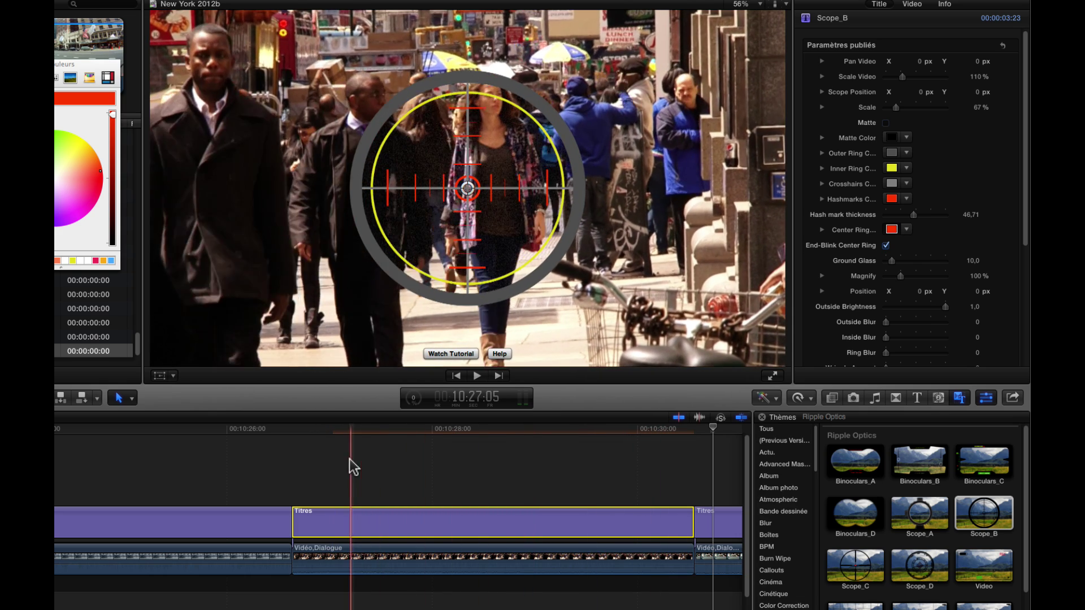
- Keyframe Scope Position at X 0,21, Y 0,11 at 10:28:24 and X -0,44, Y 0,03 at the clip's start, and play back the move
{"action": "key", "text": "space"}
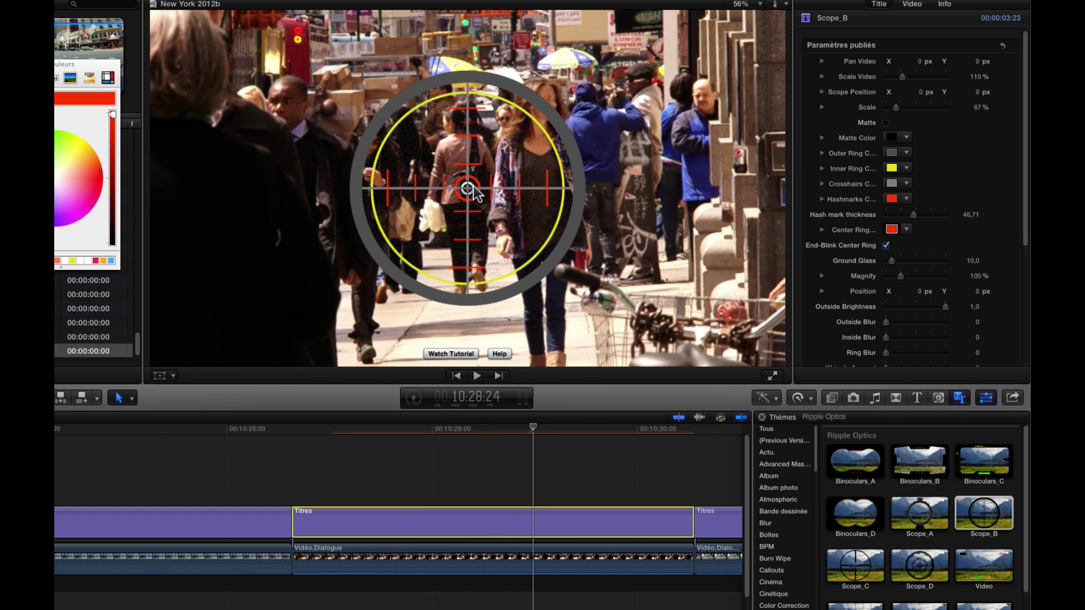
{"action": "left_click_drag", "start_coordinate": [467, 191], "coordinate": [542, 119]}
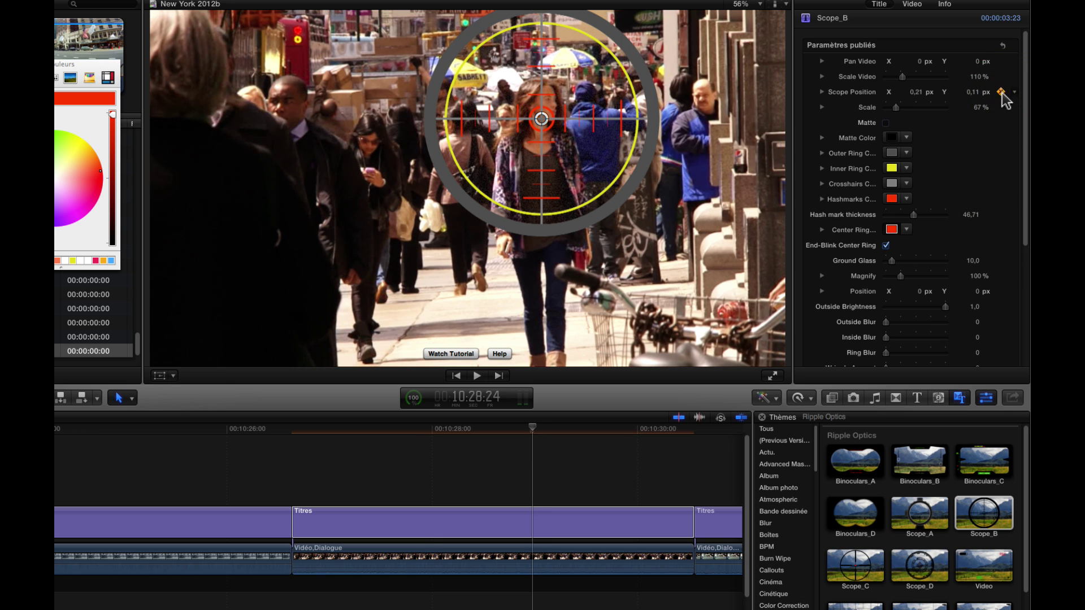
{"action": "left_click_drag", "start_coordinate": [524, 429], "coordinate": [295, 459]}
{"action": "left_click_drag", "start_coordinate": [550, 113], "coordinate": [310, 172]}
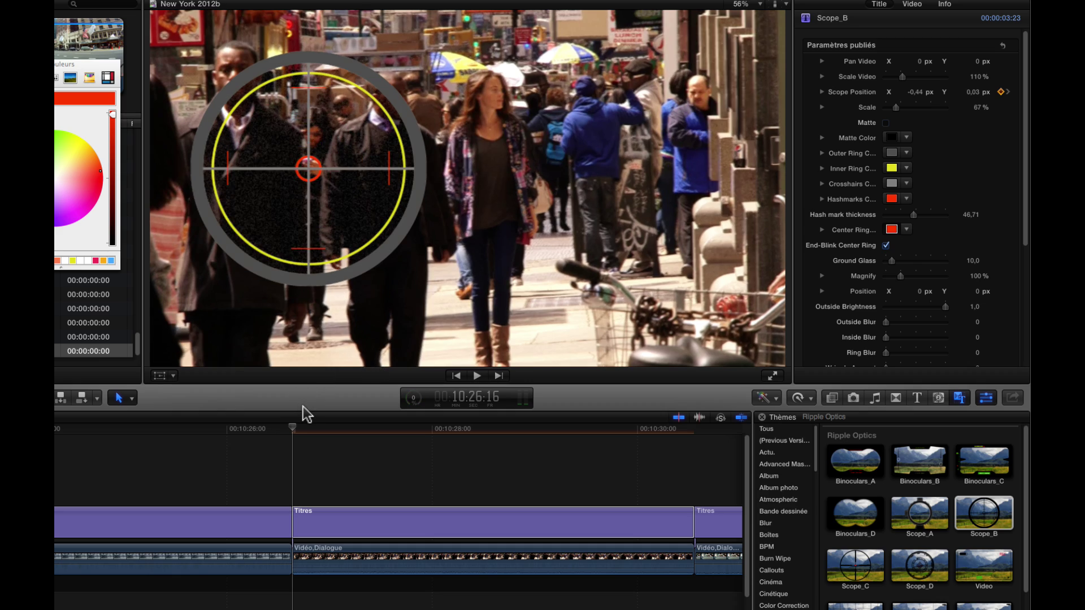
{"action": "key", "text": "space"}
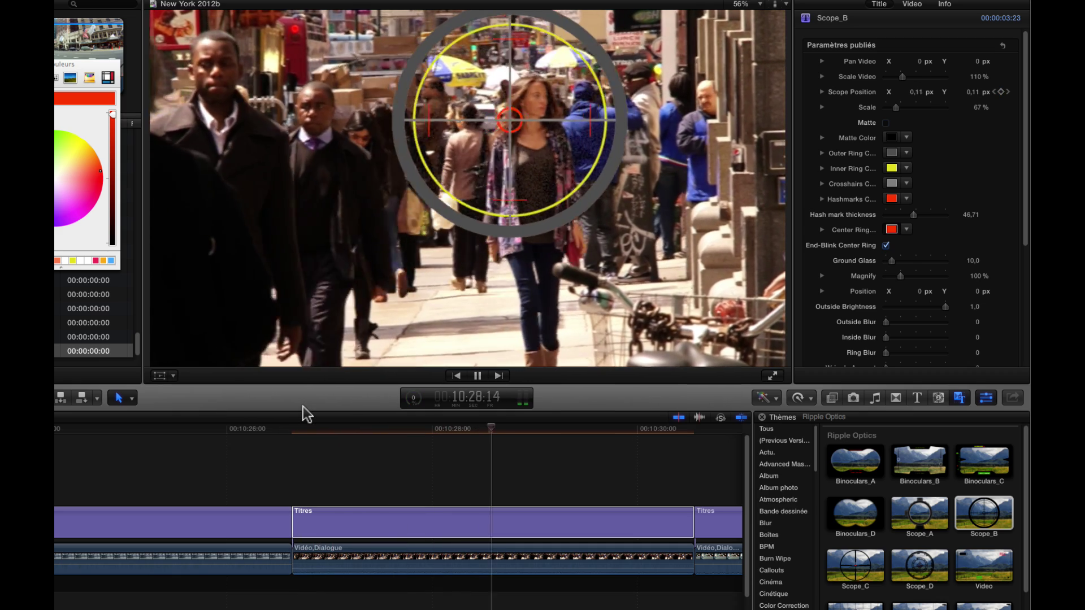
{"action": "key", "text": "space"}
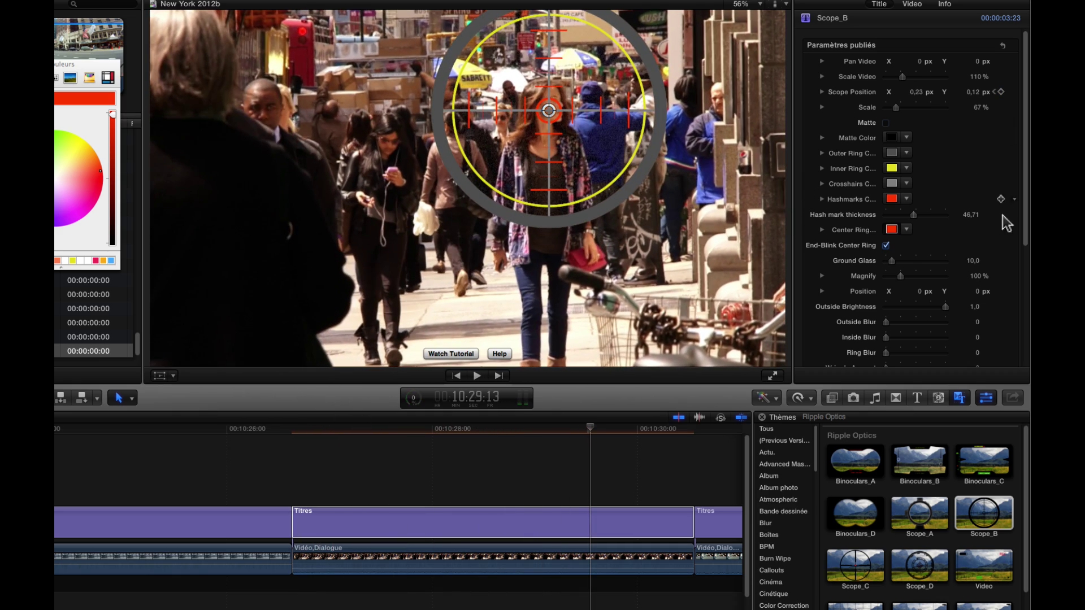
- Set Wriggle Amount to 10,0 px, Wriggle Frequency to 0,64 and Wriggle Noisiness to 0,6, and play the clip from its start
{"action": "scroll", "coordinate": [997, 313], "scroll_direction": "down", "scroll_amount": 3}
{"action": "scroll", "coordinate": [997, 321], "scroll_direction": "down", "scroll_amount": 3}
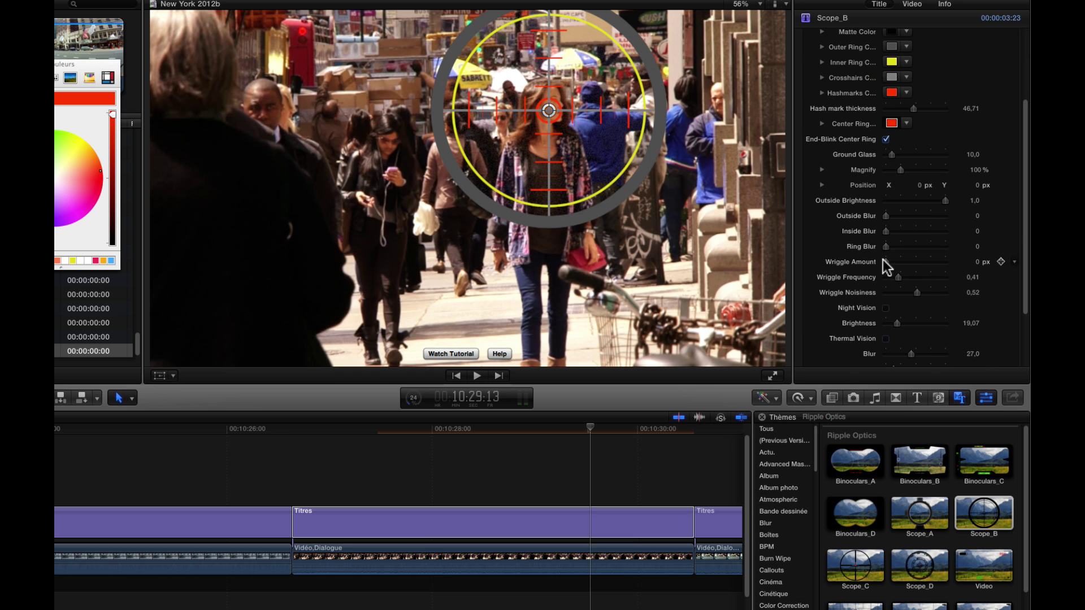
{"action": "left_click_drag", "start_coordinate": [887, 261], "coordinate": [922, 292]}
{"action": "left_click", "coordinate": [301, 446]}
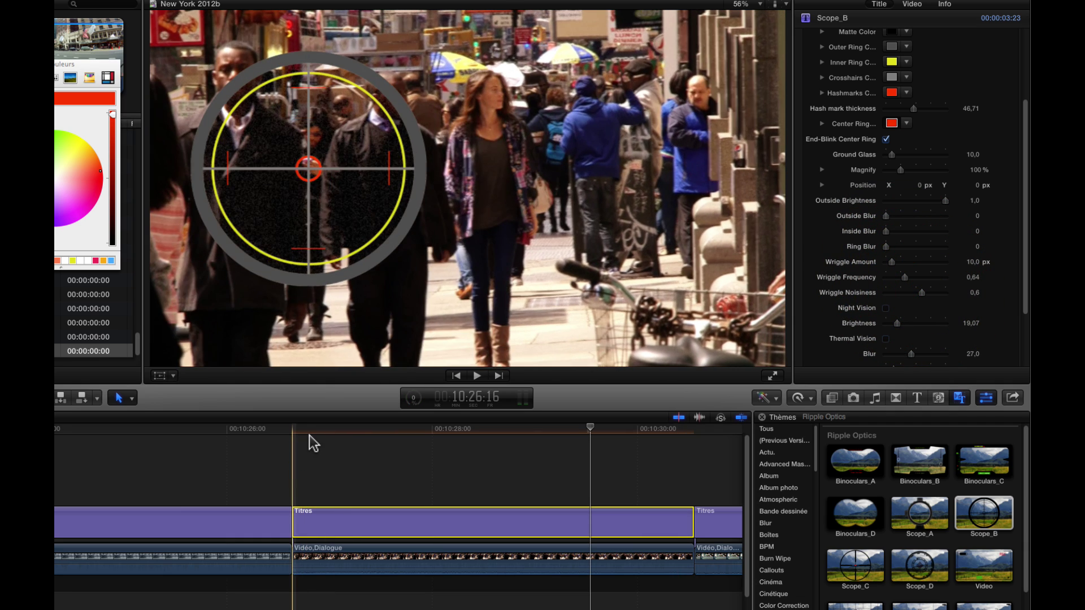
{"action": "key", "text": "space"}
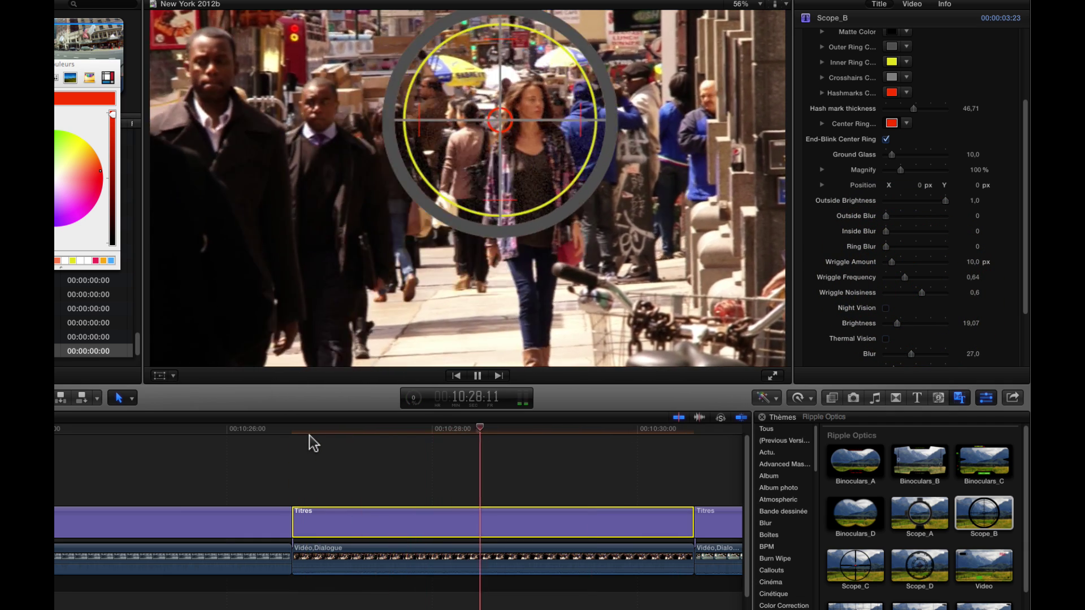
{"action": "key", "text": "space"}
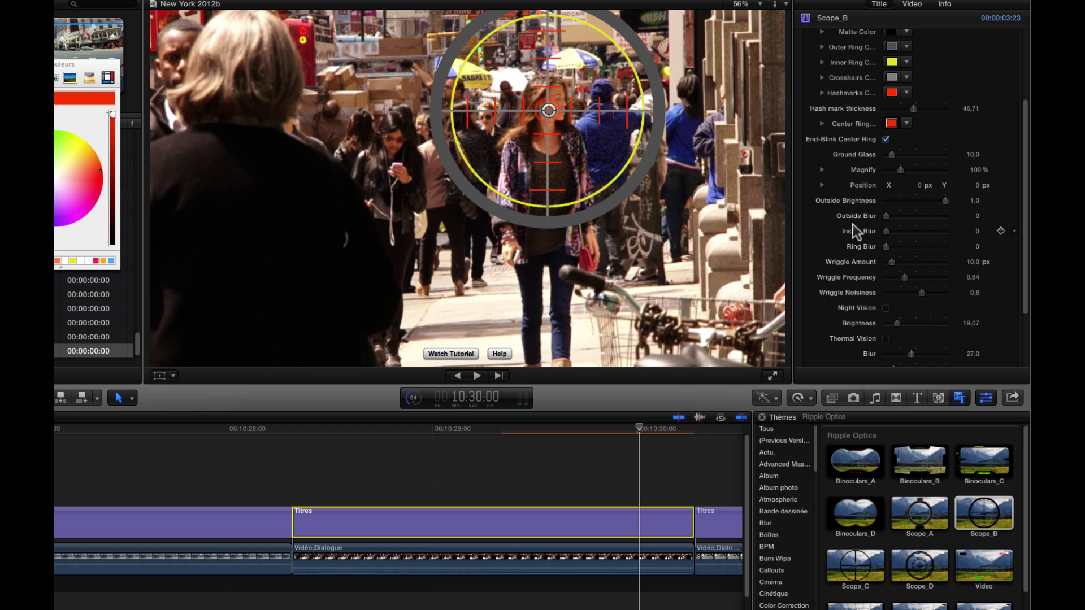
- Set the Scope_B title's Outside Blur to 32,0 and its Magnify to 135 %
{"action": "left_click_drag", "start_coordinate": [886, 216], "coordinate": [917, 217]}
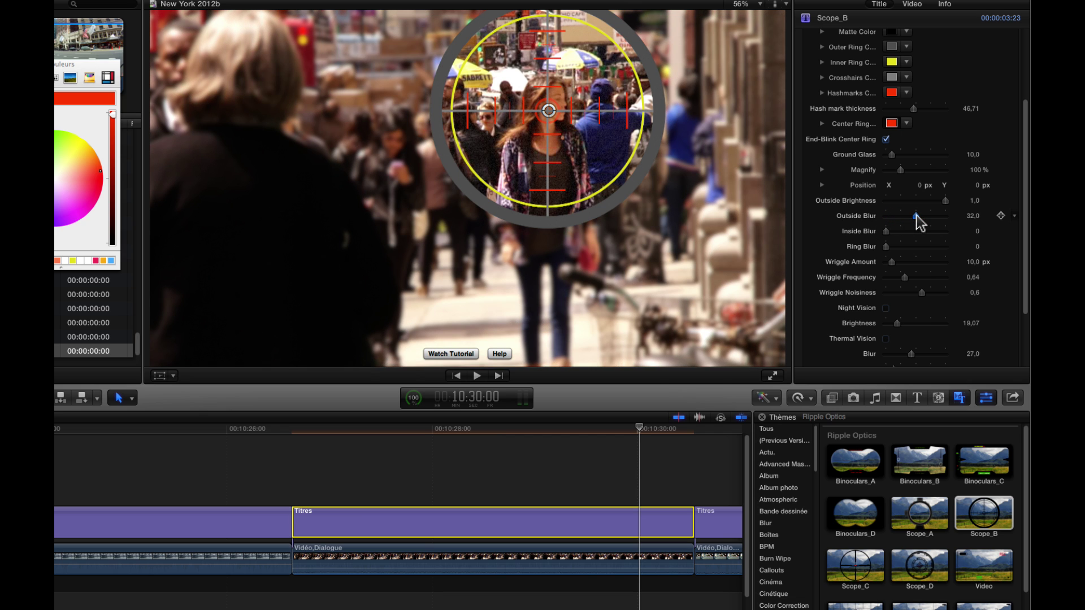
{"action": "left_click_drag", "start_coordinate": [901, 170], "coordinate": [909, 169]}
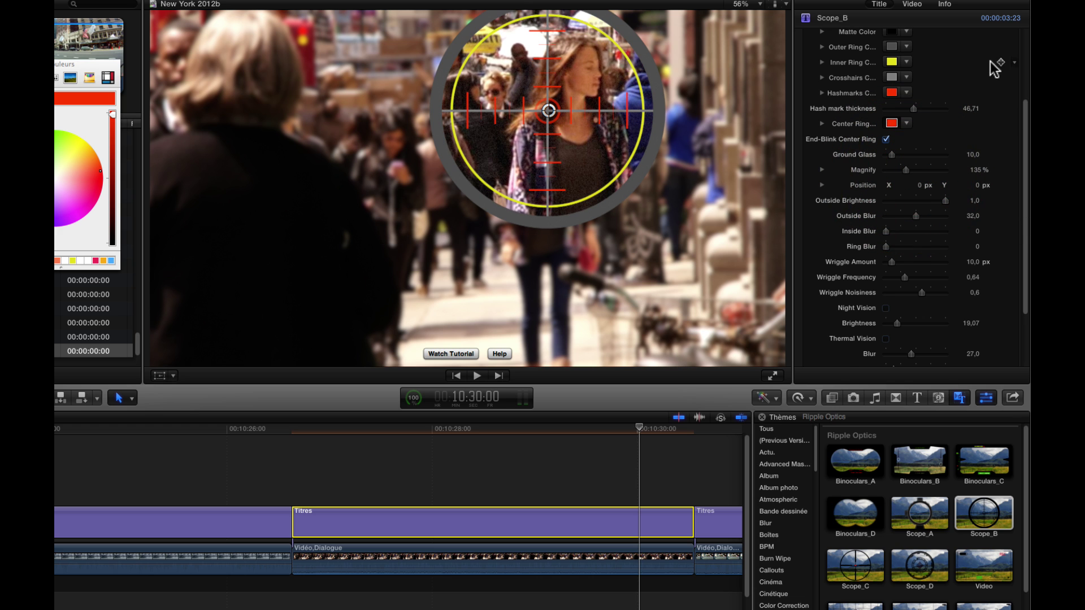
- Move the scope's second position keyframe to X 0,28, Y 0,17 over the woman's face, and play the move from near the clip's start
{"action": "scroll", "coordinate": [992, 67], "scroll_direction": "up", "scroll_amount": 3}
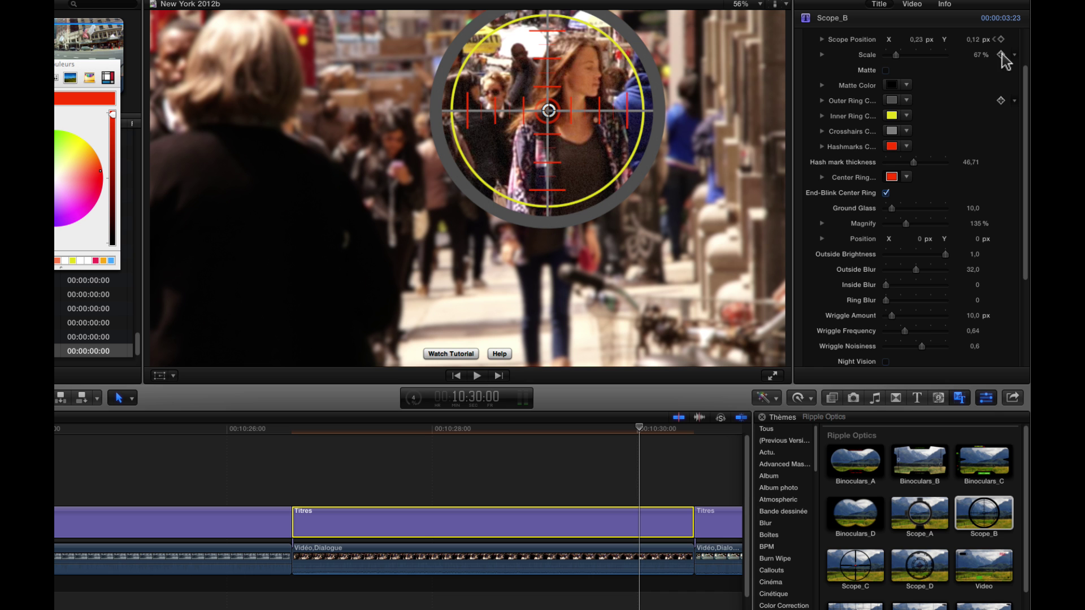
{"action": "left_click_drag", "start_coordinate": [554, 425], "coordinate": [477, 428]}
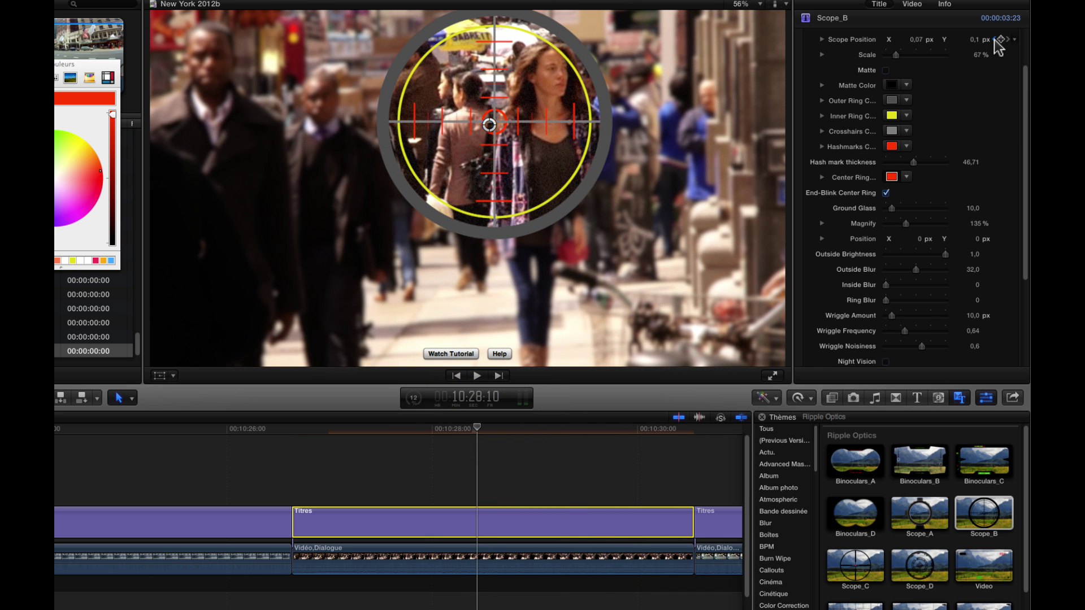
{"action": "left_click", "coordinate": [996, 39]}
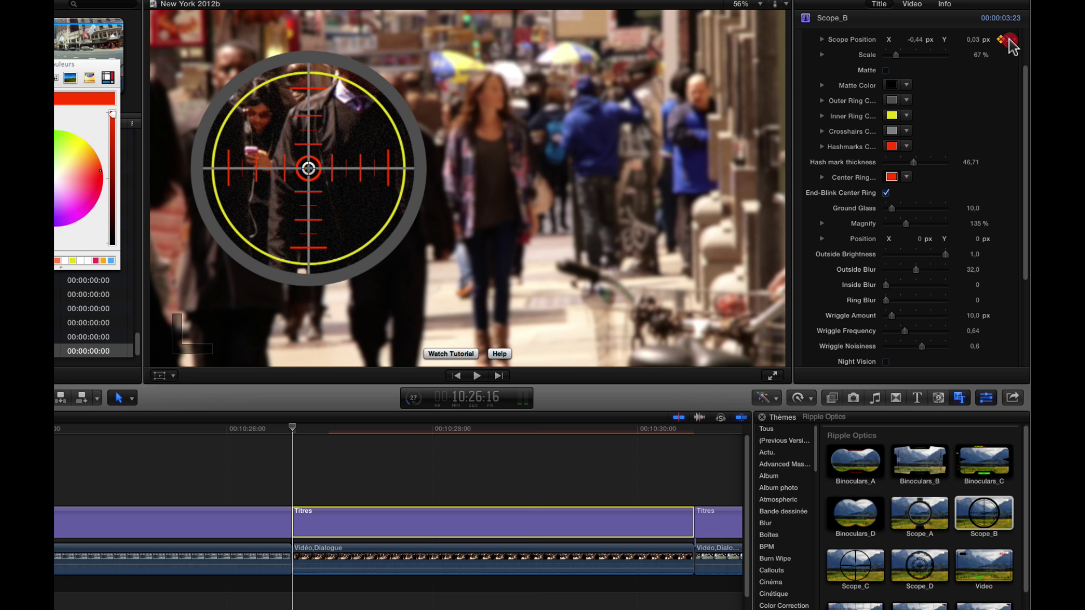
{"action": "left_click", "coordinate": [1009, 39]}
{"action": "left_click_drag", "start_coordinate": [542, 113], "coordinate": [569, 83]}
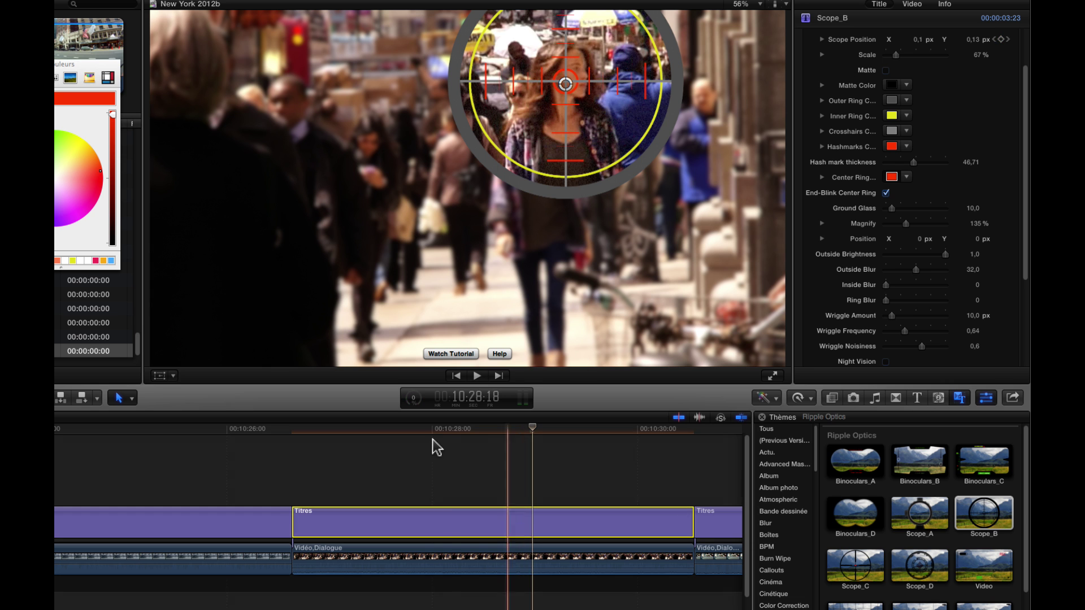
{"action": "left_click", "coordinate": [318, 511]}
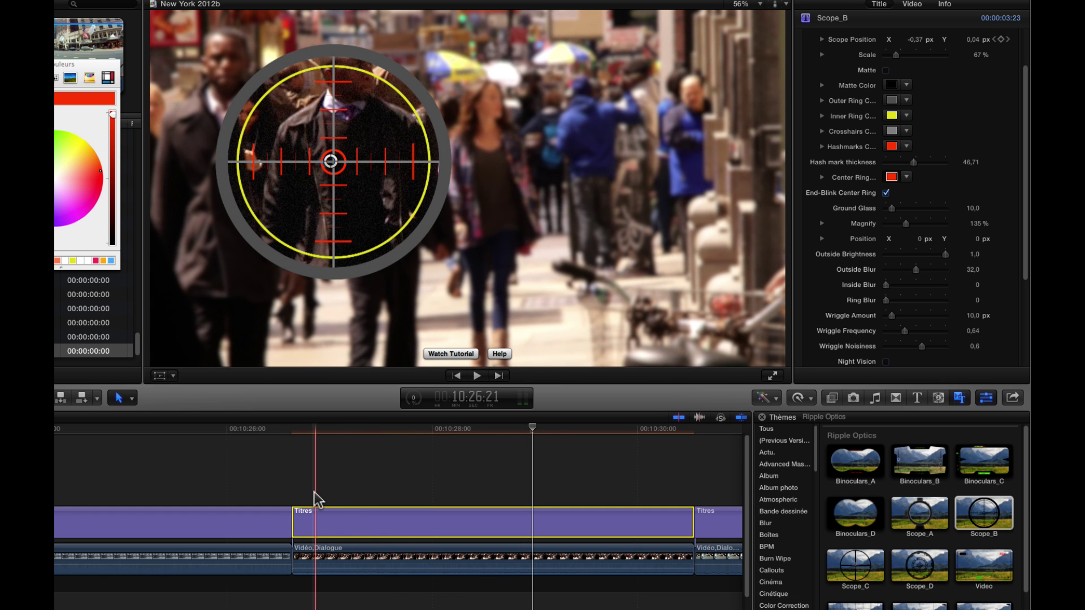
{"action": "key", "text": "space"}
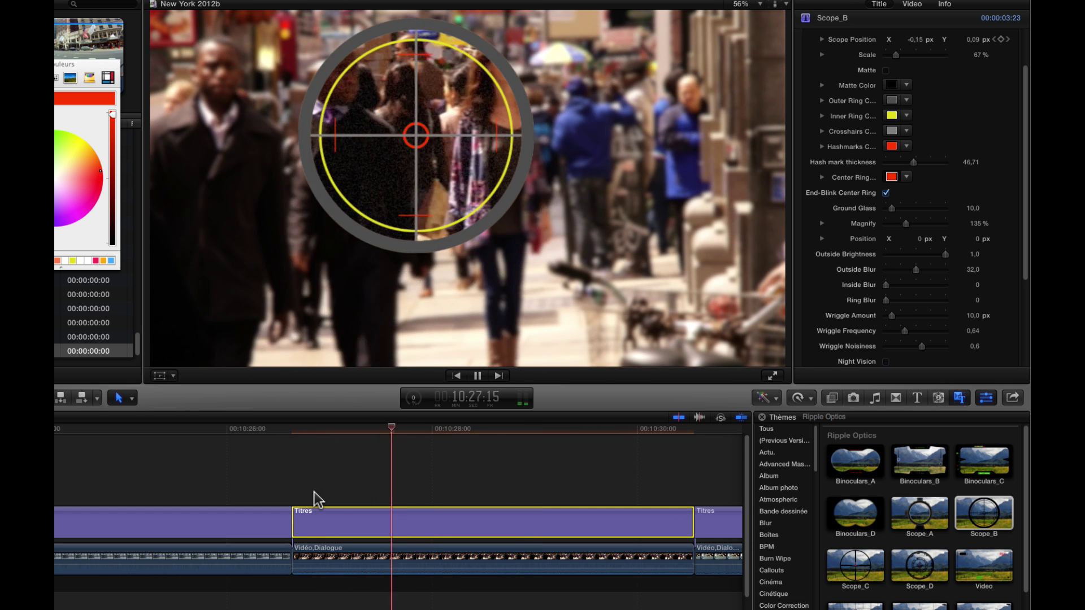
{"action": "key", "text": "space"}
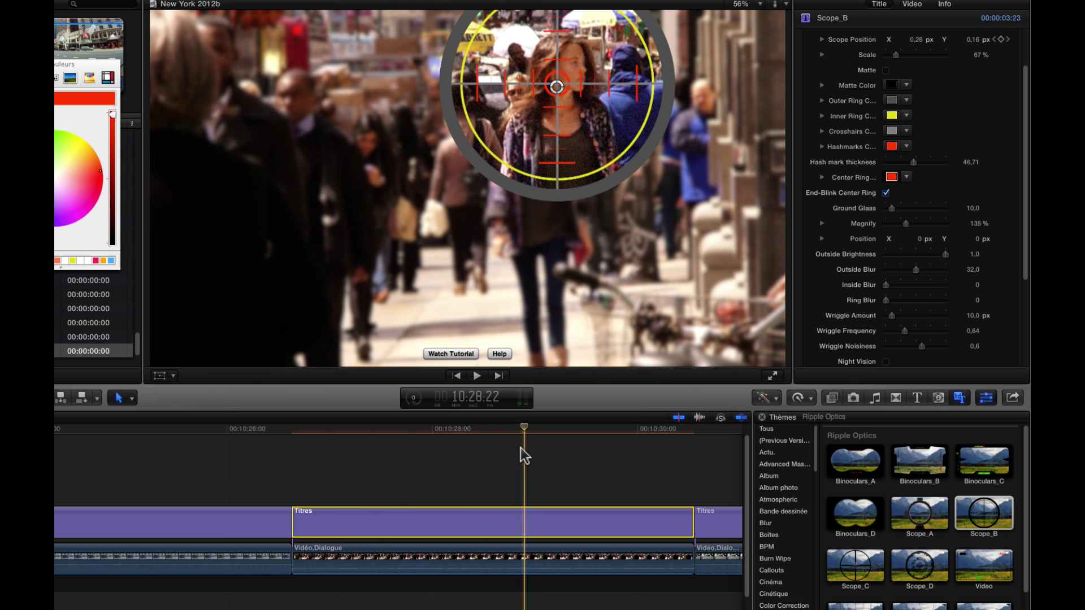
- Keyframe Inside Blur at 0 shortly after 10:29:00 and at 13,0 at 10:28:06, and play back the focus change
{"action": "left_click", "coordinate": [561, 440]}
{"action": "left_click", "coordinate": [1000, 284]}
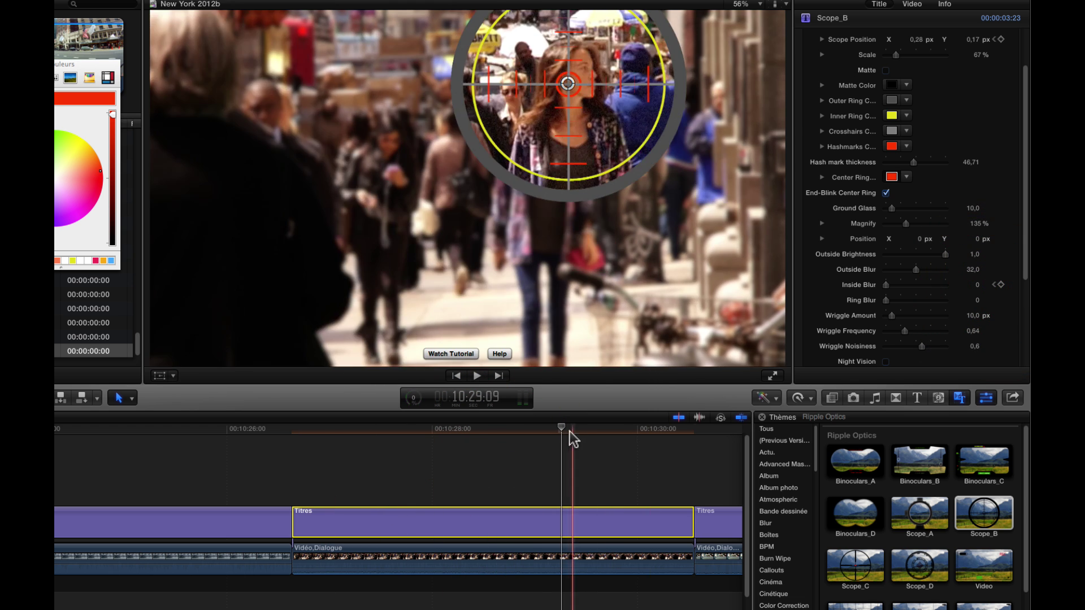
{"action": "left_click_drag", "start_coordinate": [573, 439], "coordinate": [460, 439]}
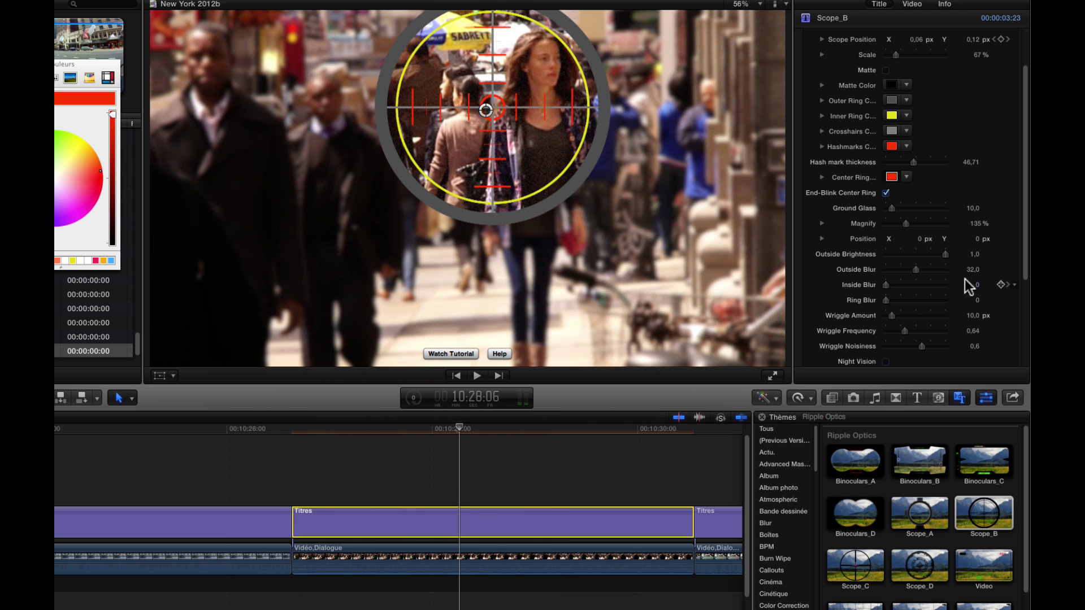
{"action": "left_click", "coordinate": [920, 286]}
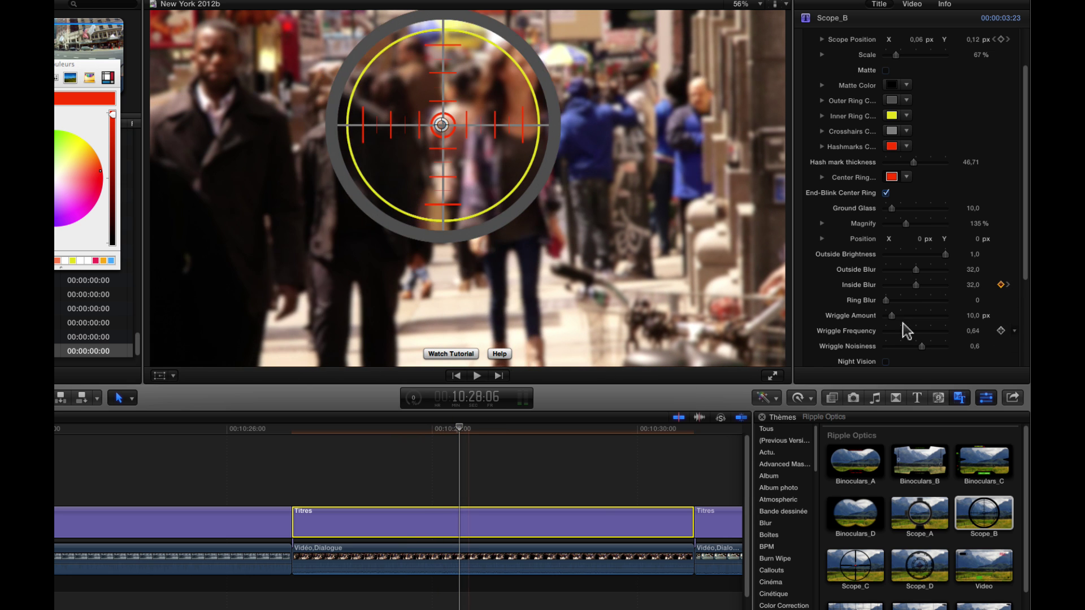
{"action": "left_click", "coordinate": [898, 285]}
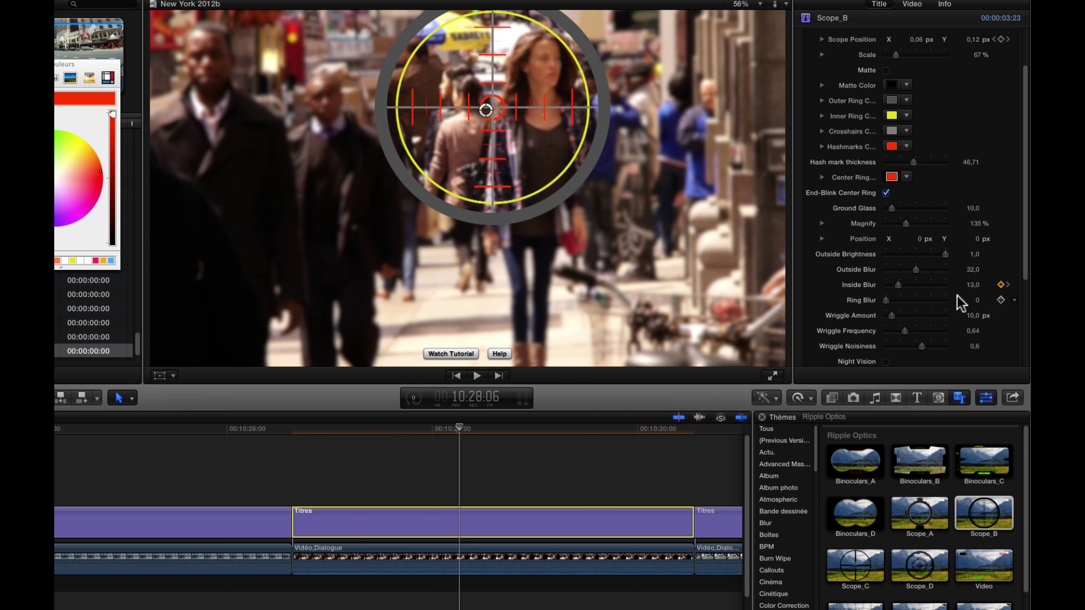
{"action": "key", "text": "space"}
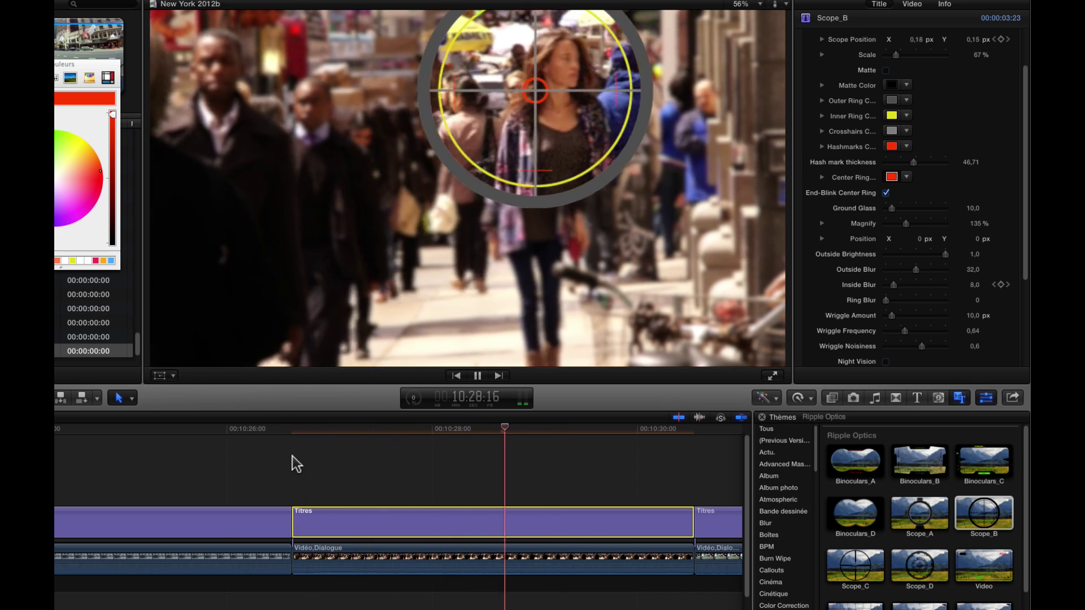
{"action": "key", "text": "space"}
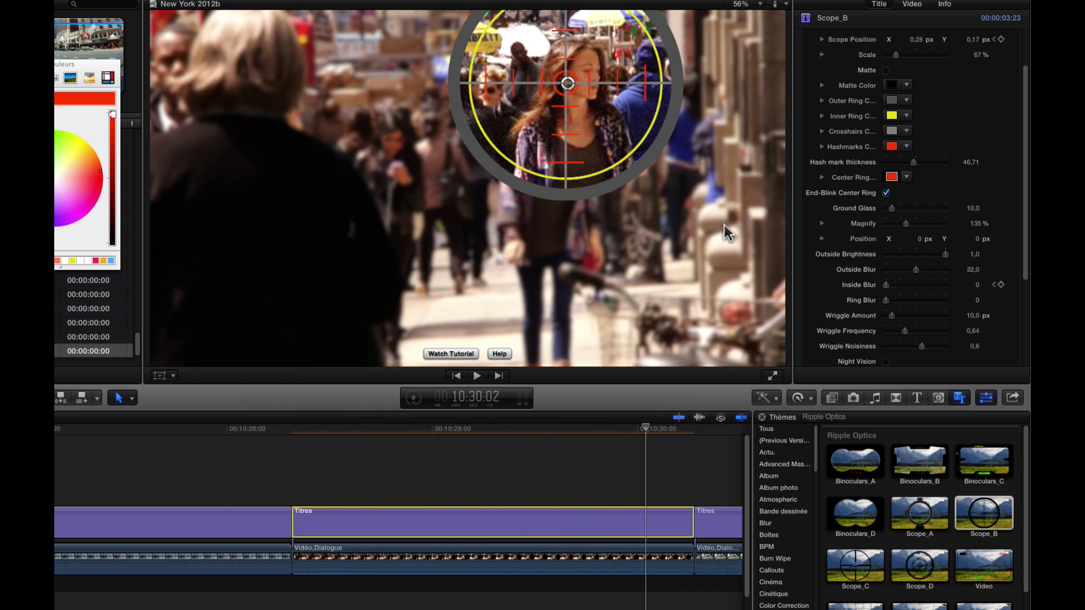
- Reduce Ground Glass to 4,03 and play the scope clip from near its start
{"action": "mouse_move", "coordinate": [893, 209]}
{"action": "left_mouse_down"}
{"action": "mouse_move", "coordinate": [933, 211]}
{"action": "mouse_move", "coordinate": [889, 211]}
{"action": "left_mouse_up"}
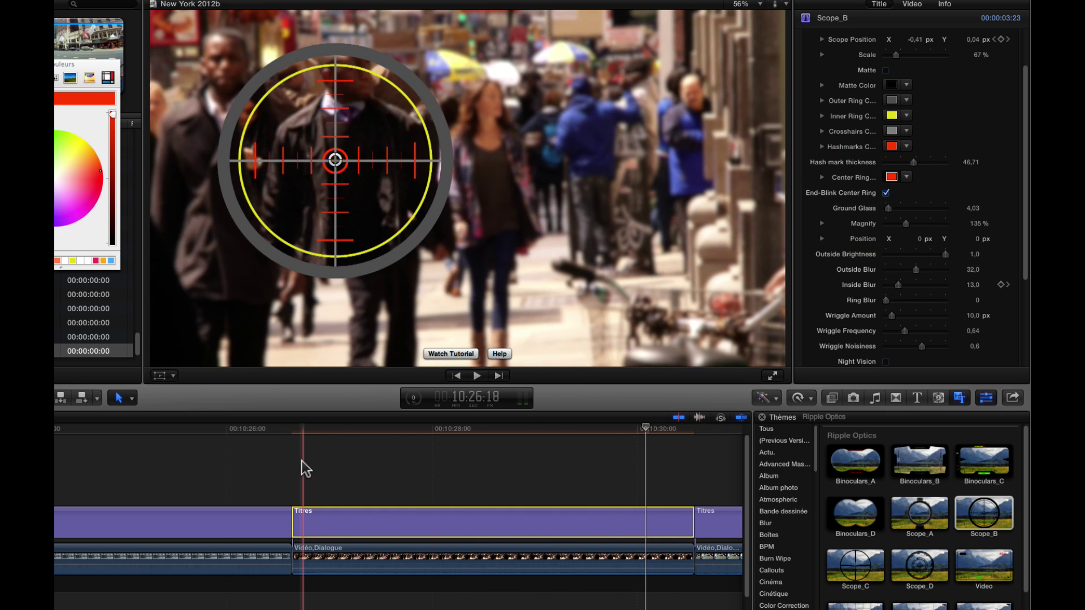
{"action": "key", "text": "space"}
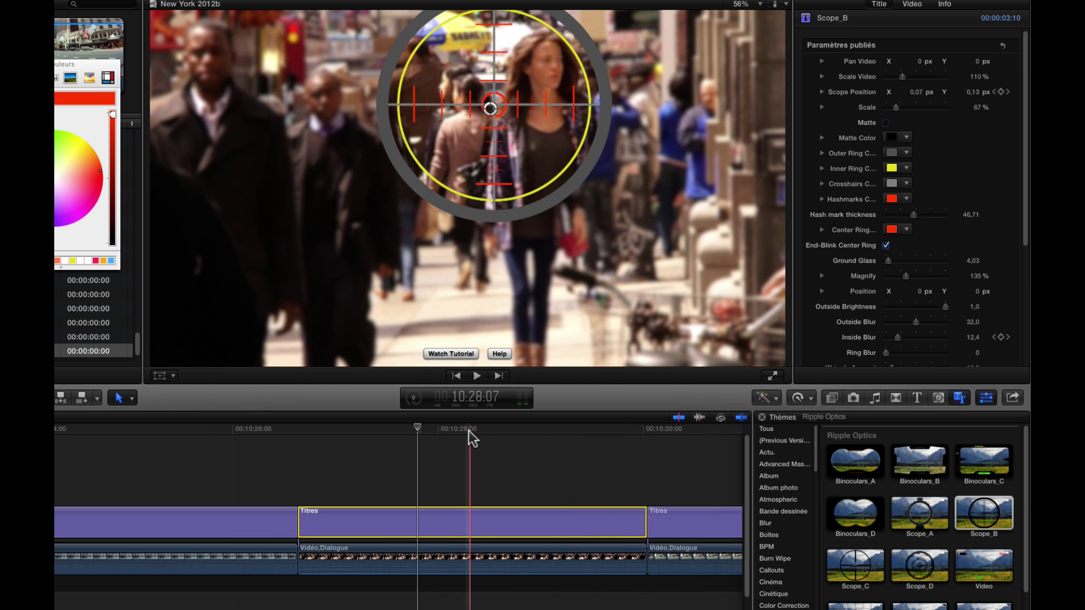
- Play the following street clip with the cyclist and its camera viewfinder title
{"action": "scroll", "coordinate": [904, 545], "scroll_direction": "down", "scroll_amount": 2}
{"action": "scroll", "coordinate": [678, 508], "scroll_direction": "right", "scroll_amount": 8}
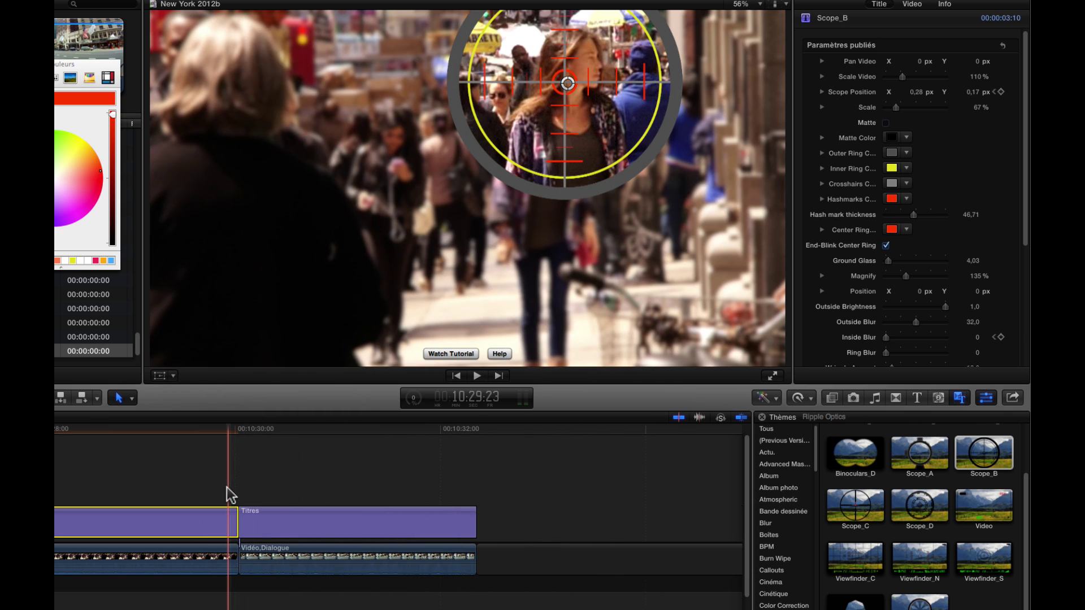
{"action": "key", "text": "space"}
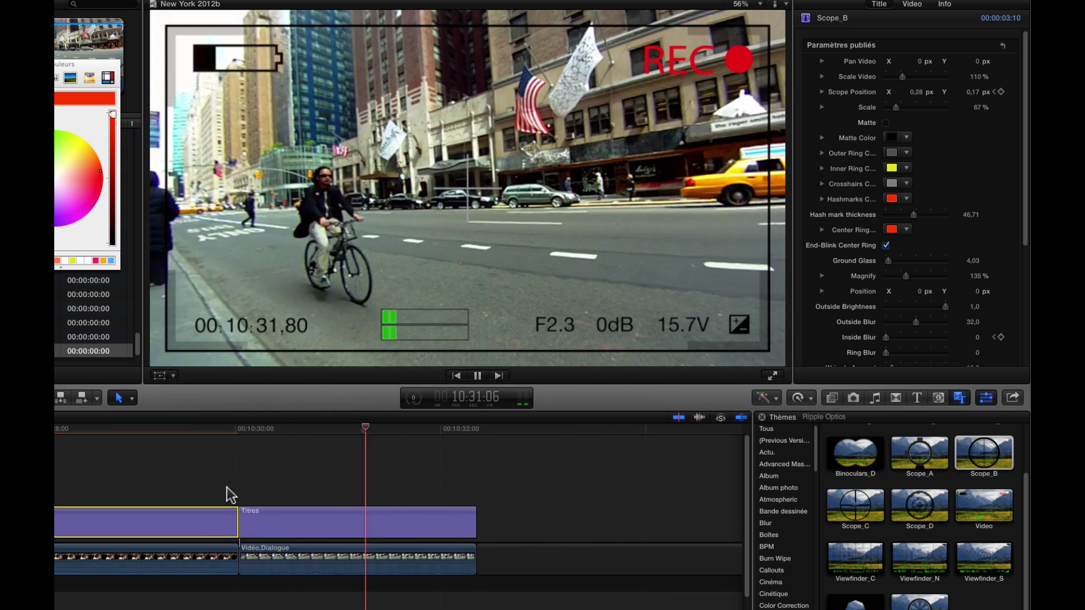
{"action": "key", "text": "space"}
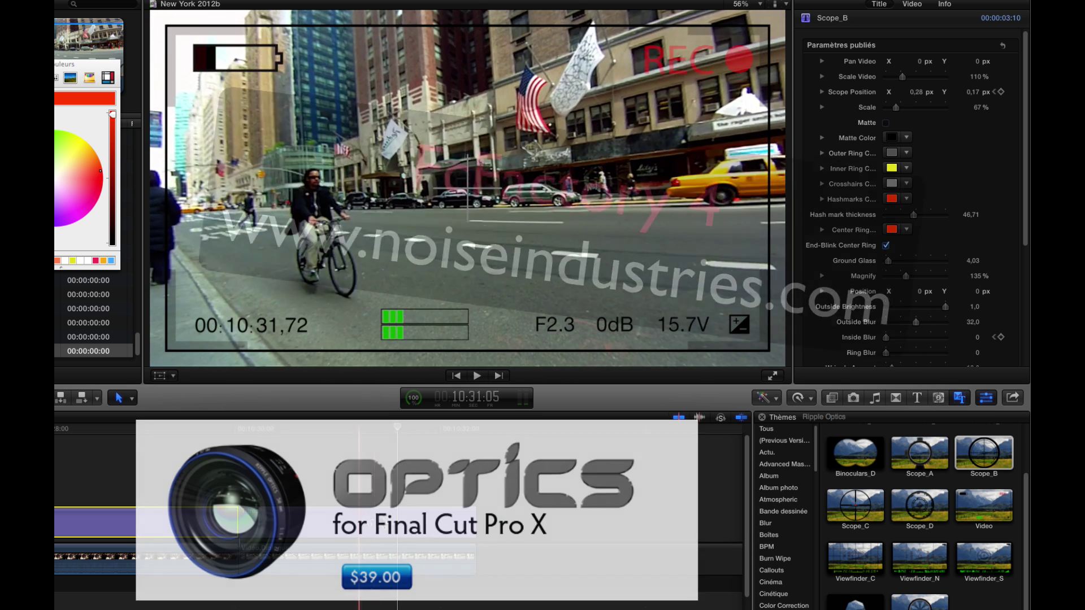
{"action": "scroll", "coordinate": [986, 590], "scroll_direction": "up", "scroll_amount": 2}
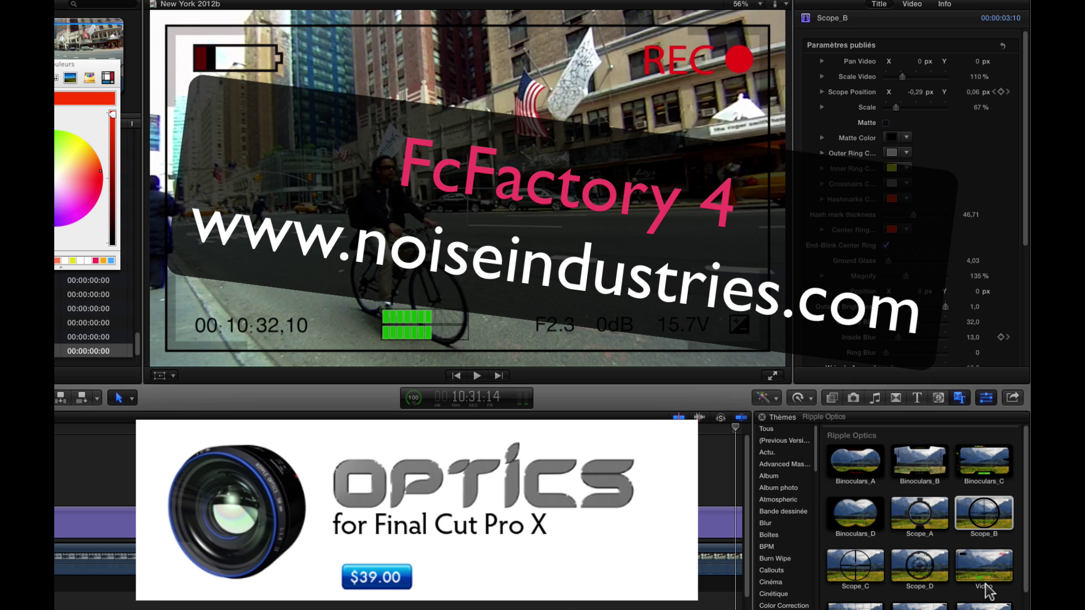